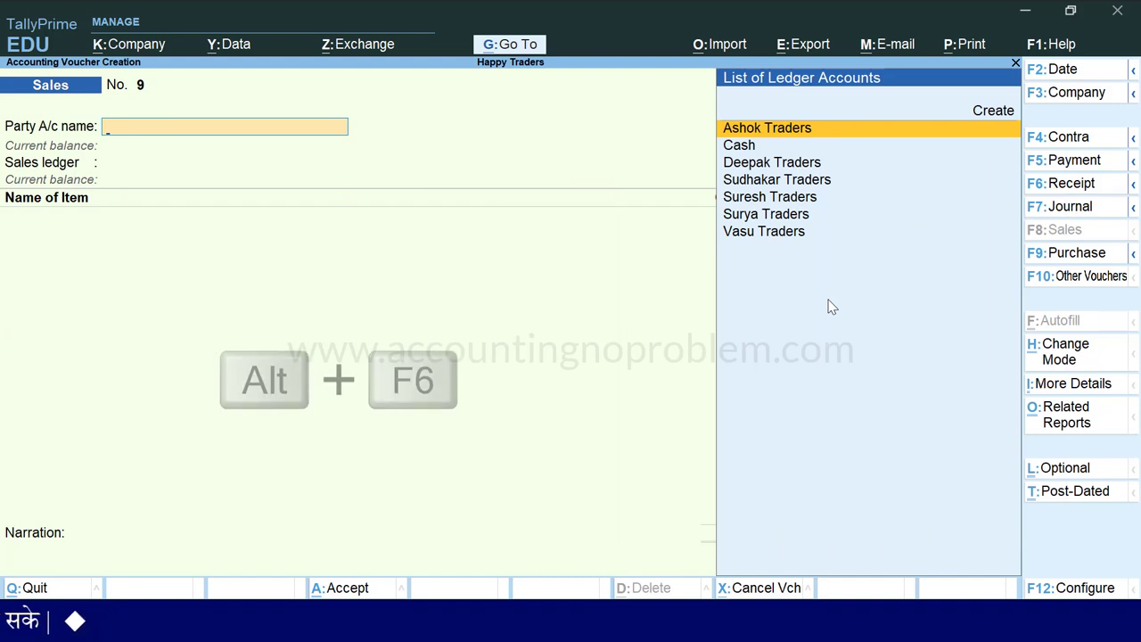
- Bring up the list of voucher types from the sales voucher and show the inactive types as well
{"action": "key", "text": "alt"}
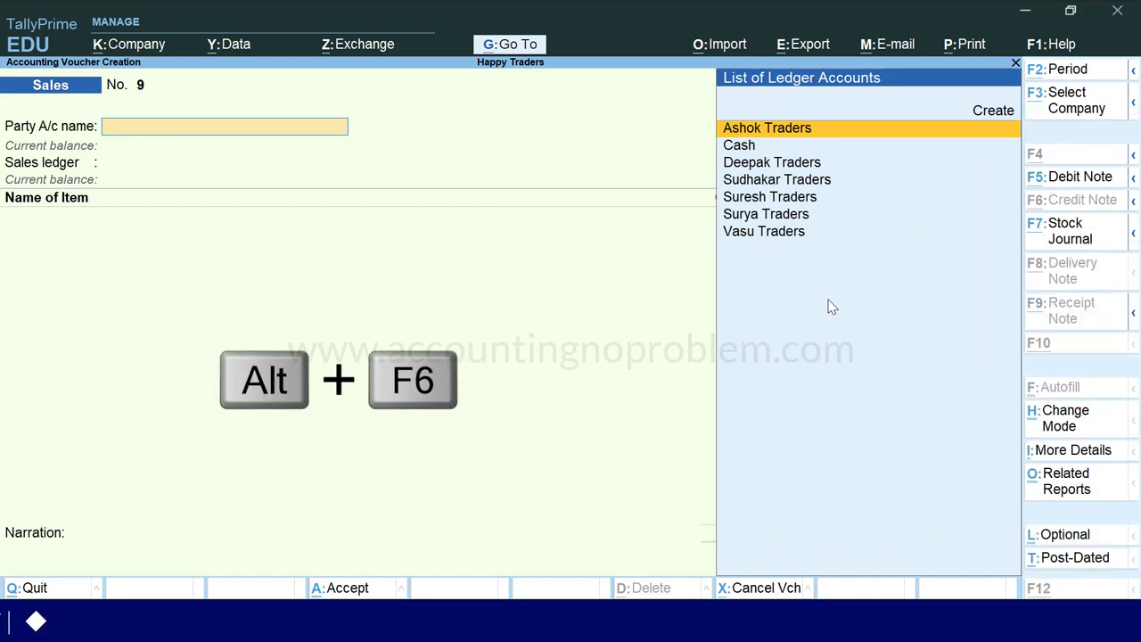
{"action": "key", "text": "alt+F6"}
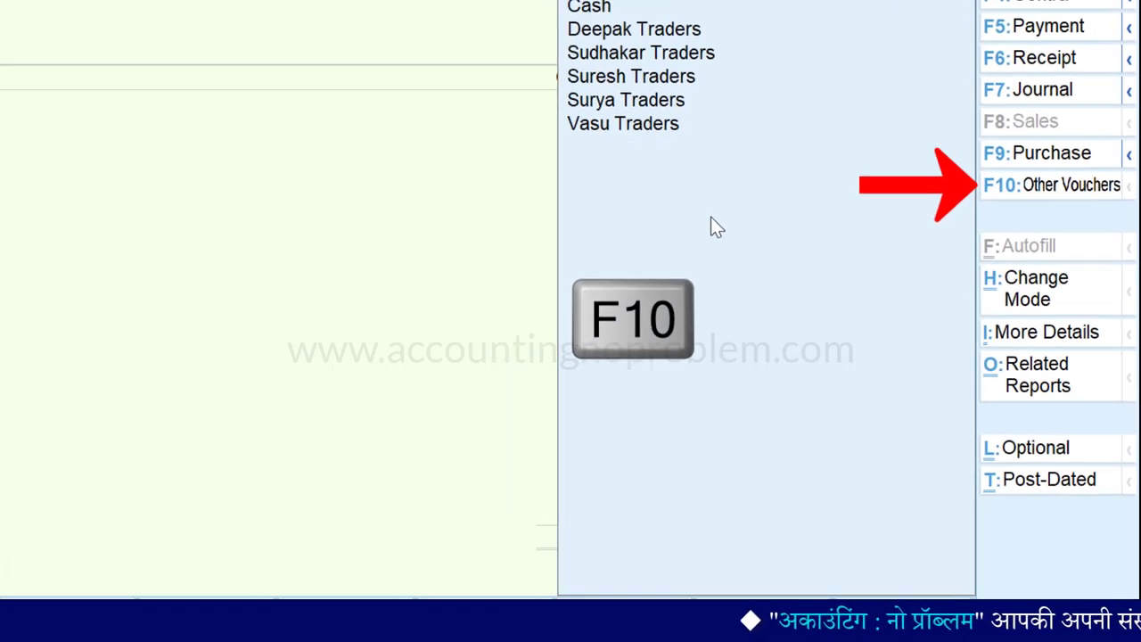
{"action": "key", "text": "F10"}
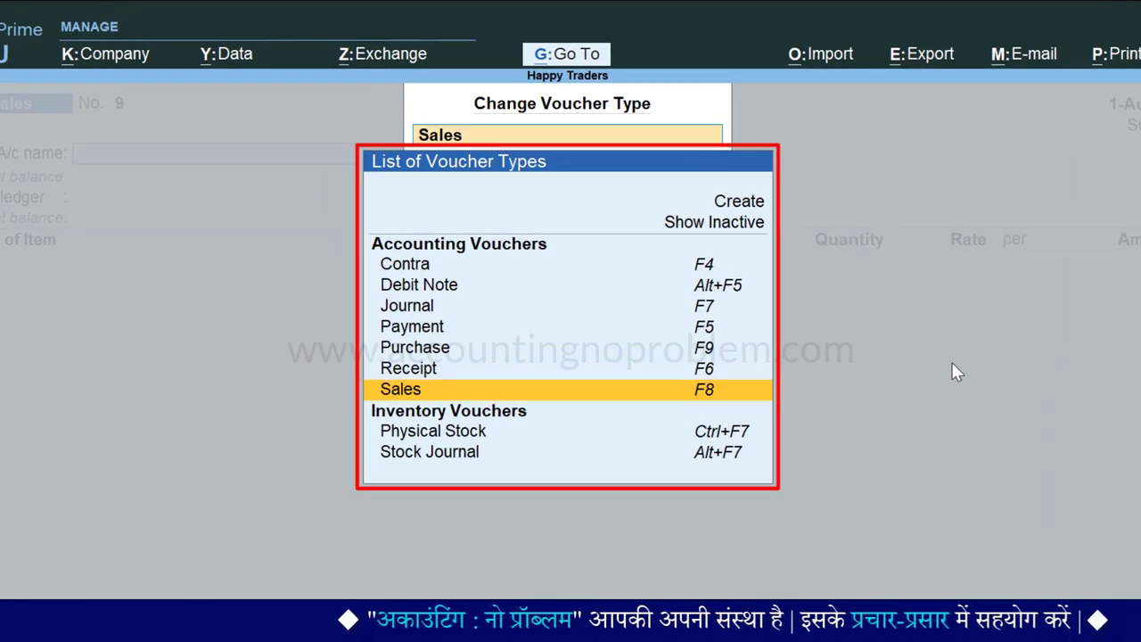
{"action": "key", "text": "Up"}
{"action": "key", "text": "Up"}
{"action": "key", "text": "Up"}
{"action": "key", "text": "Up"}
{"action": "key", "text": "Up"}
{"action": "key", "text": "Up"}
{"action": "key", "text": "Up"}
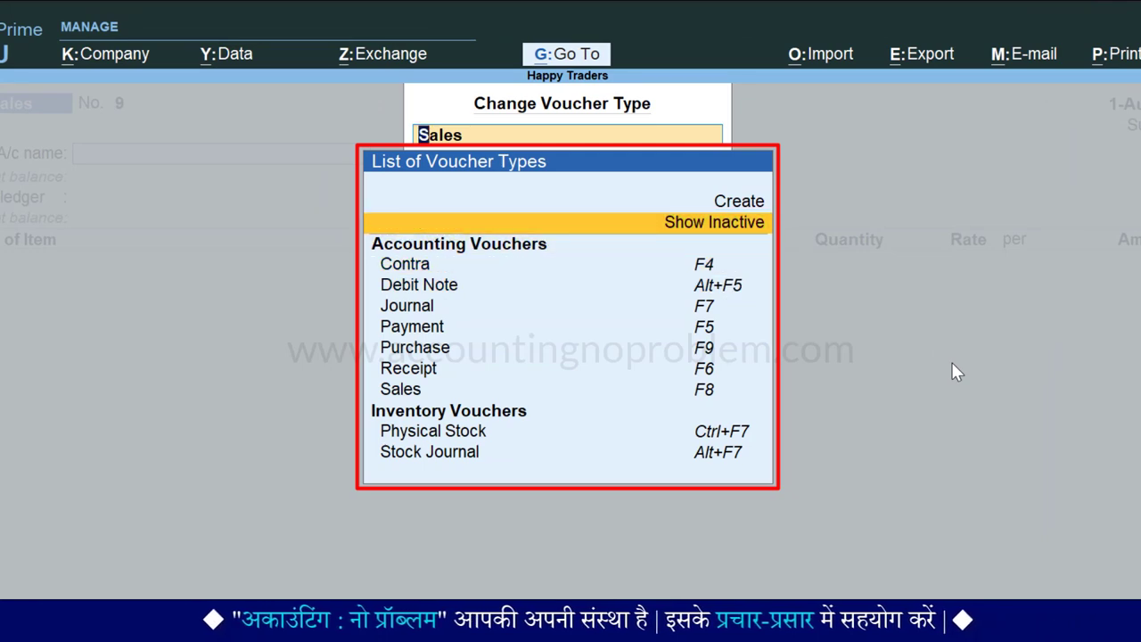
{"action": "key", "text": "Return"}
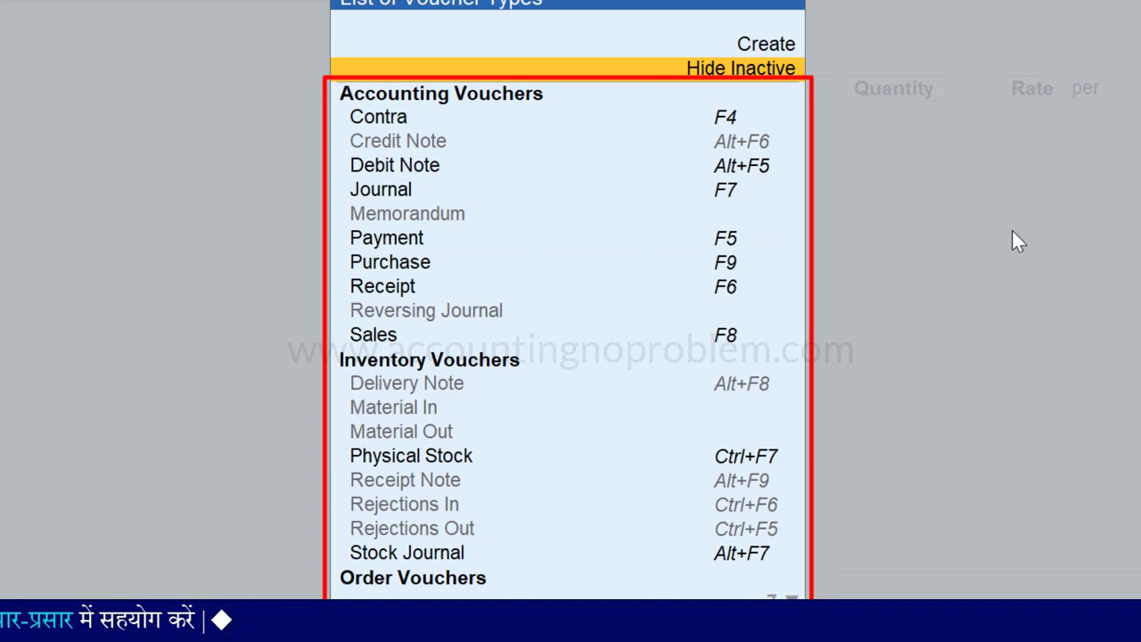
- Choose the Credit Note voucher type and activate it
{"action": "key", "text": "Down"}
{"action": "key", "text": "Down"}
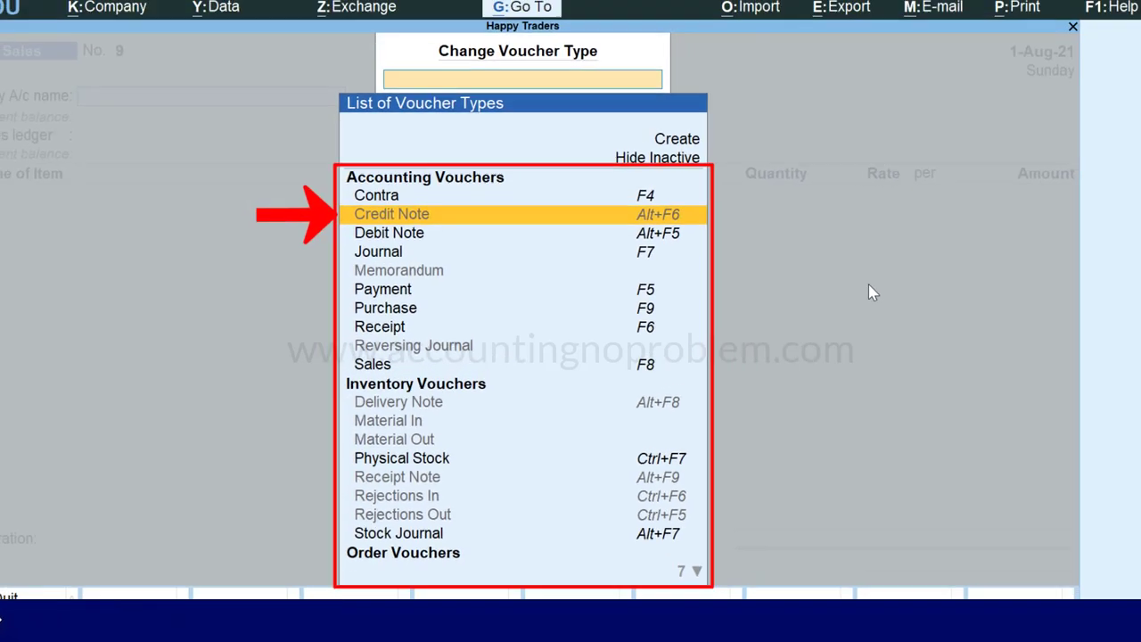
{"action": "key", "text": "Return"}
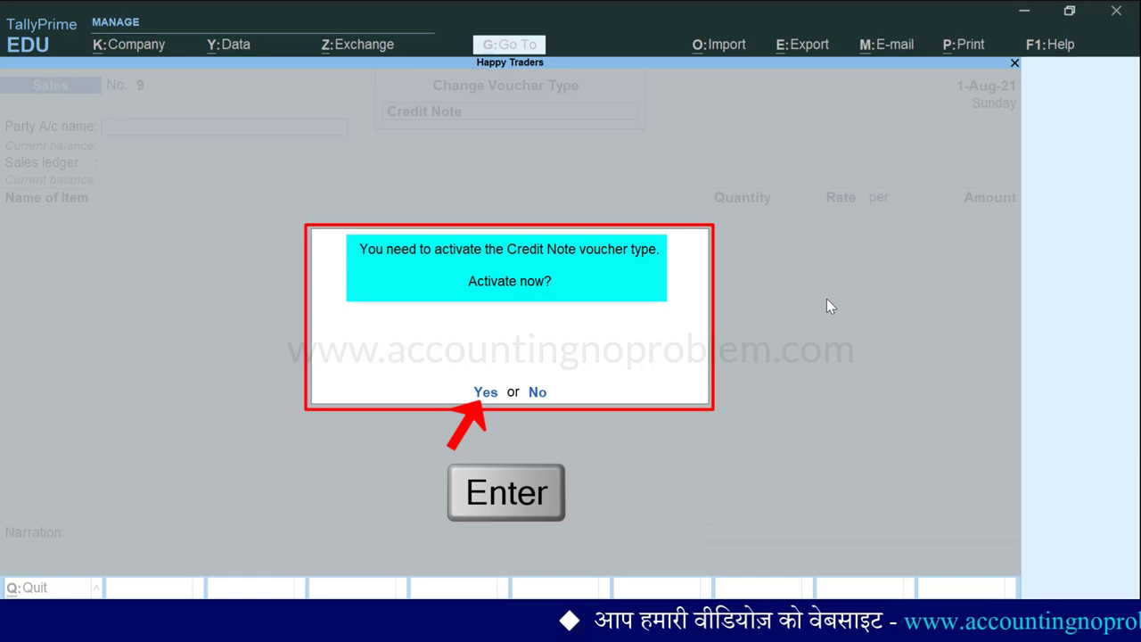
{"action": "key", "text": "Return"}
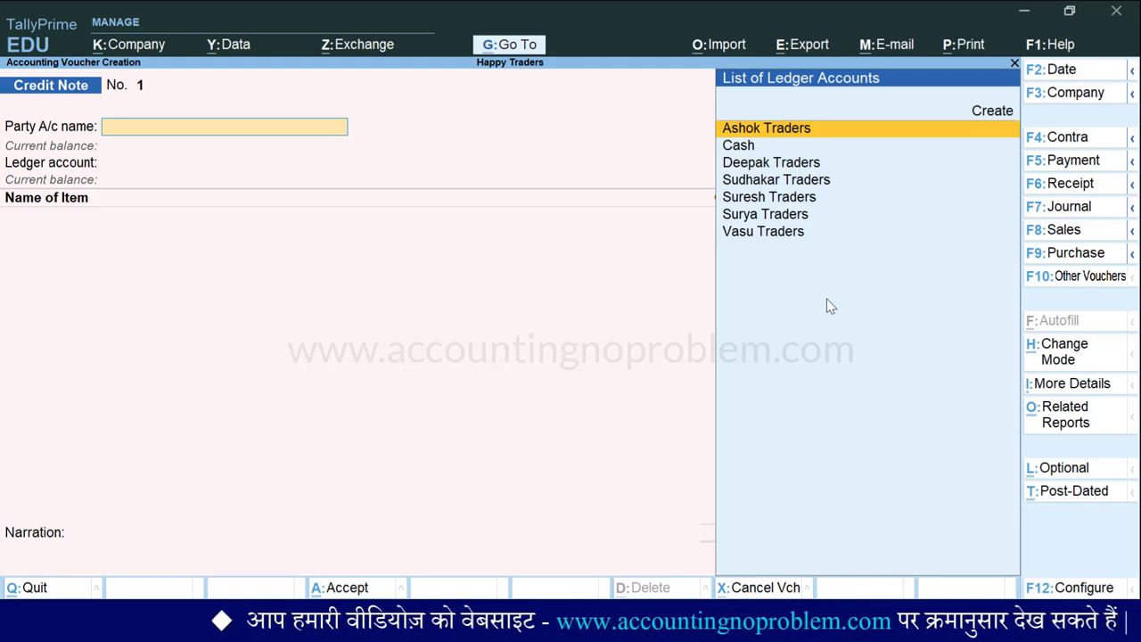
- Set the credit note's date to 1-Aug-21 and choose Deepak Traders as the party account
{"action": "key", "text": "F2"}
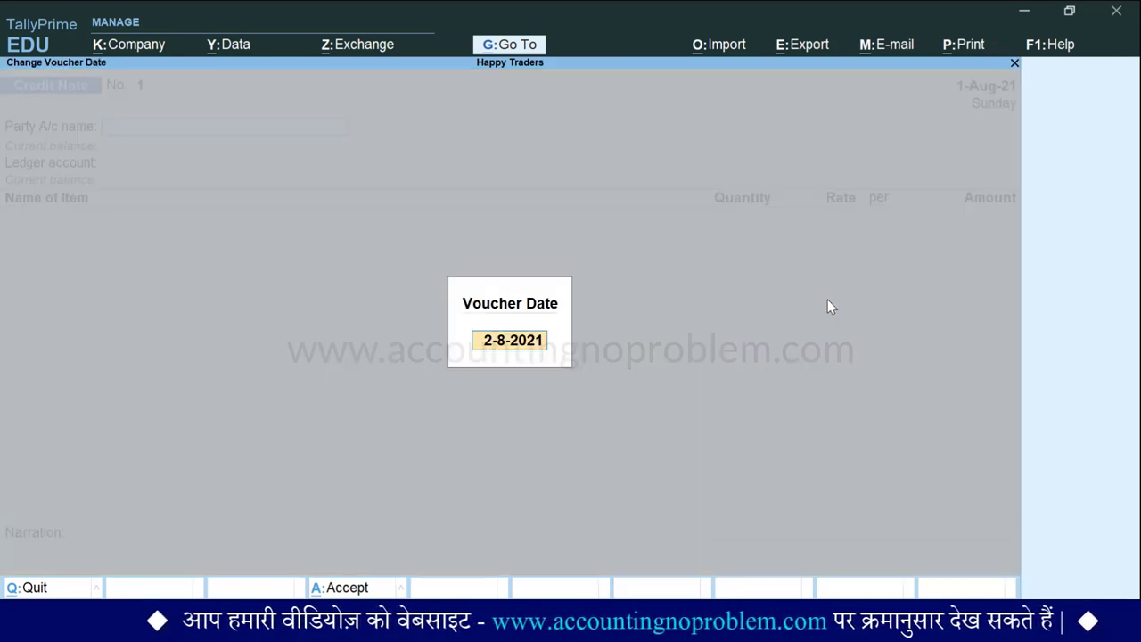
{"action": "type", "text": "1"}
{"action": "key", "text": "Return"}
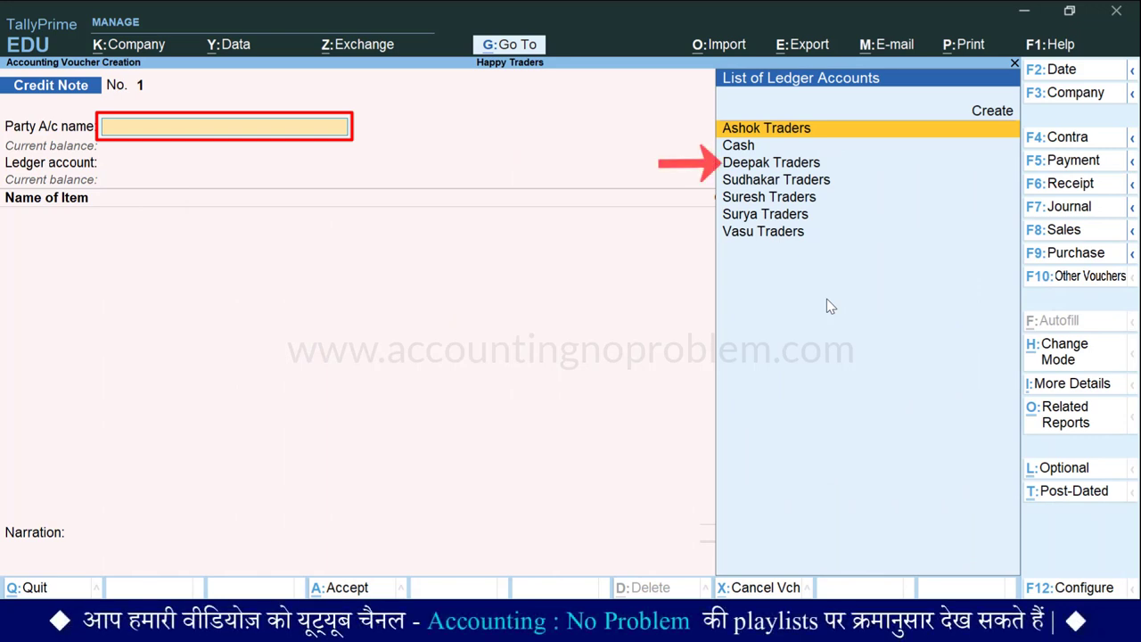
{"action": "key", "text": "Down"}
{"action": "key", "text": "Down"}
{"action": "key", "text": "Return"}
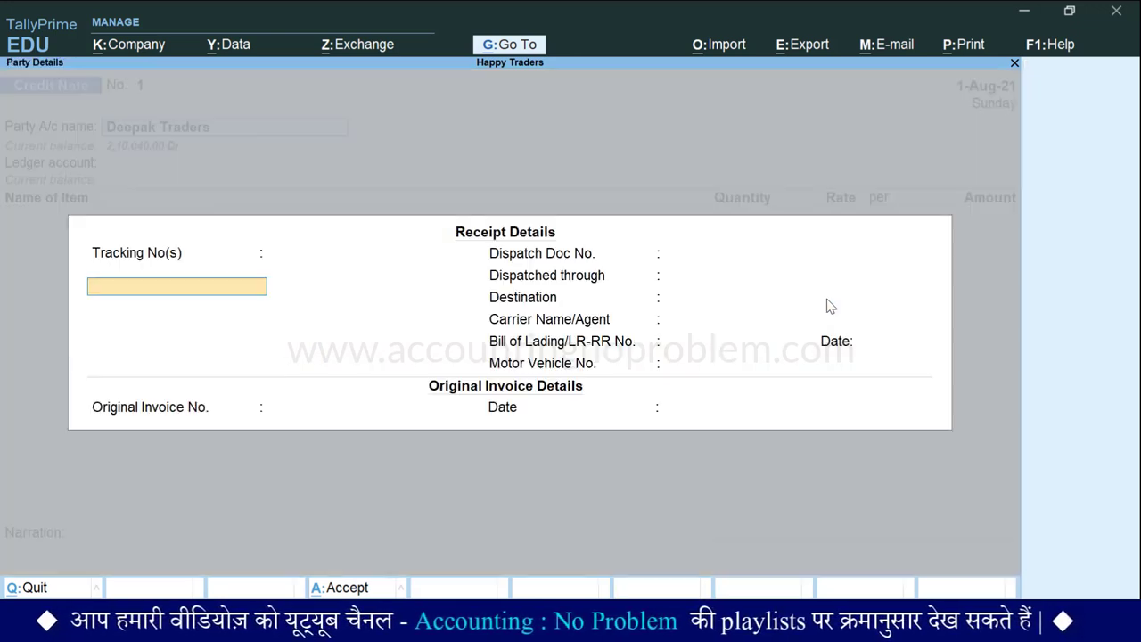
- Enter original invoice number 8 dated 1-Aug-21, leaving the other receipt details blank, and accept the prefilled party details
{"action": "key", "text": "Return"}
{"action": "key", "text": "Return"}
{"action": "key", "text": "Return"}
{"action": "key", "text": "Return"}
{"action": "key", "text": "Return"}
{"action": "key", "text": "Return"}
{"action": "key", "text": "Return"}
{"action": "key", "text": "Return"}
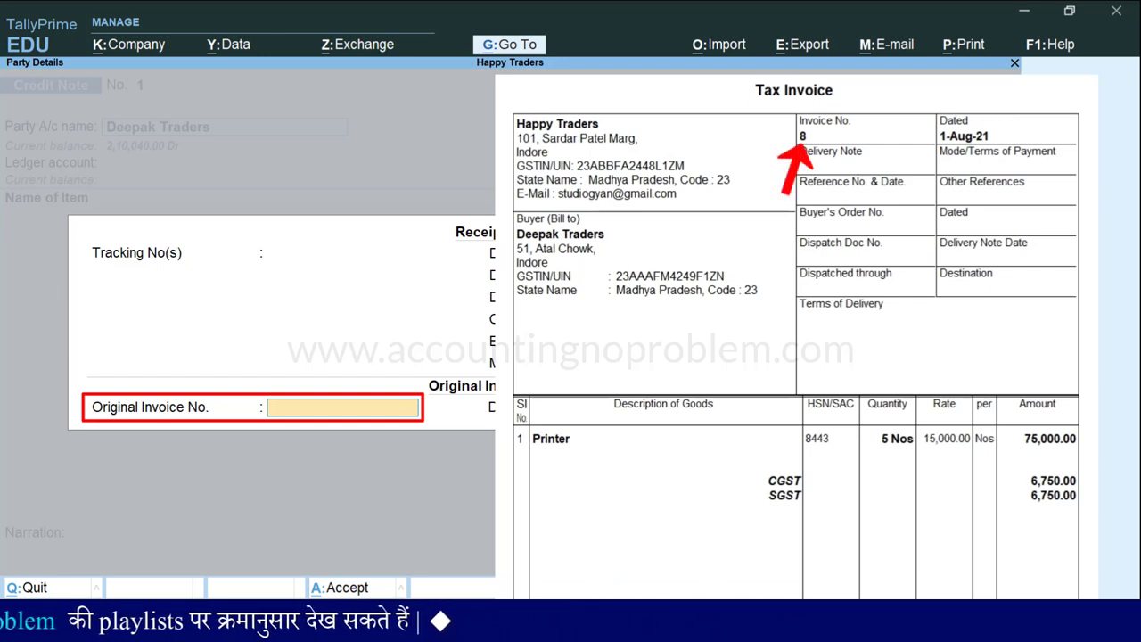
{"action": "type", "text": "8"}
{"action": "key", "text": "Return"}
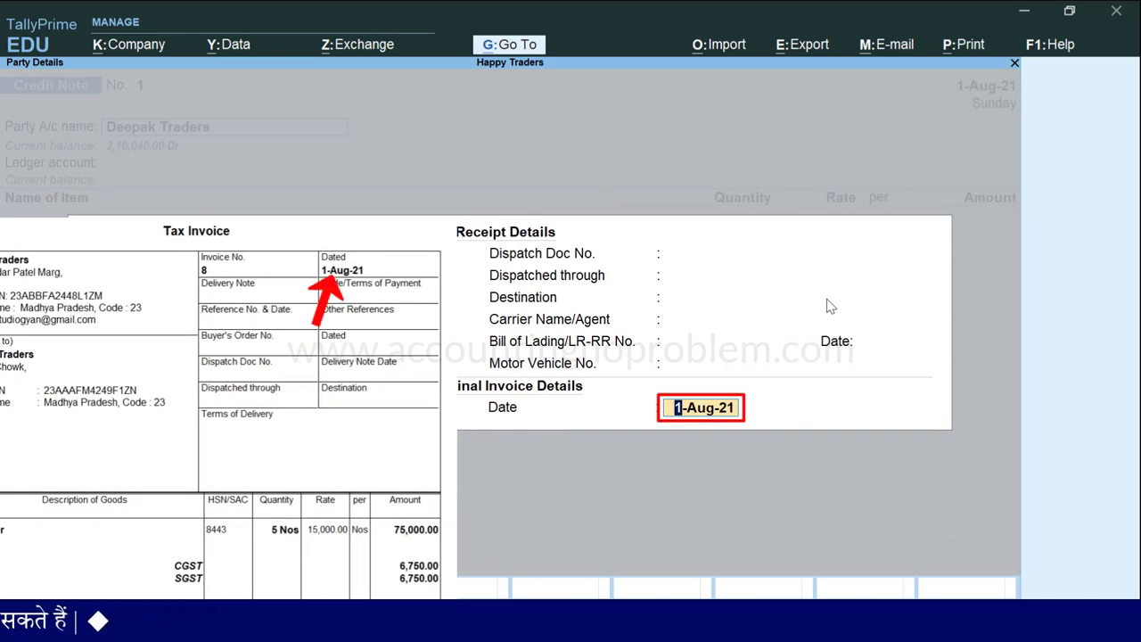
{"action": "type", "text": "1."}
{"action": "key", "text": "Return"}
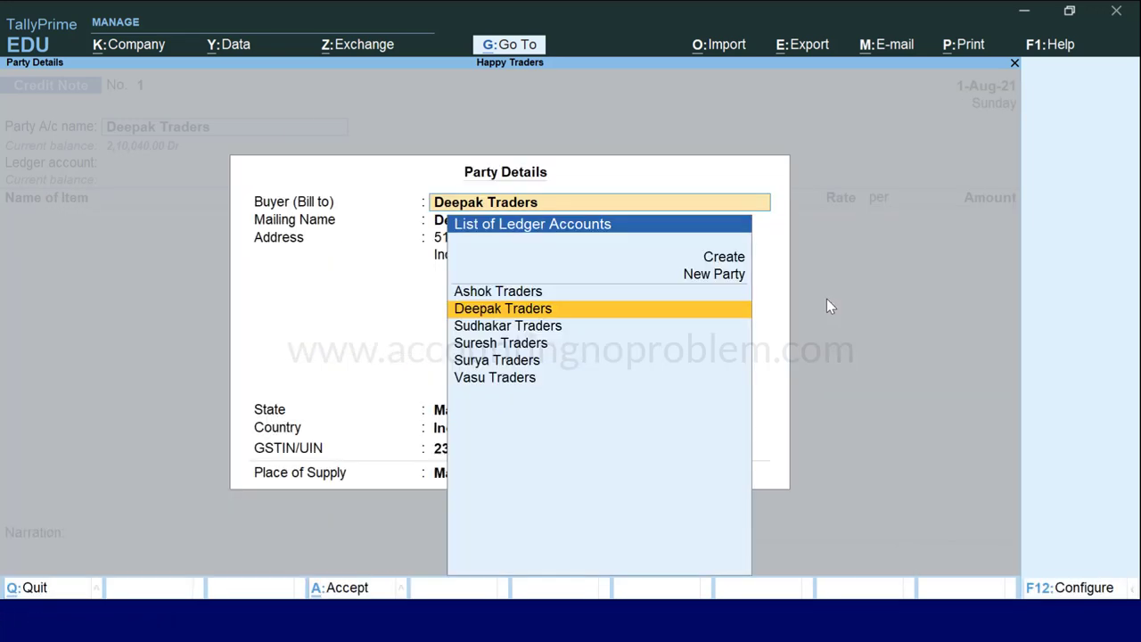
{"action": "key", "text": "Return"}
{"action": "key", "text": "ctrl+a"}
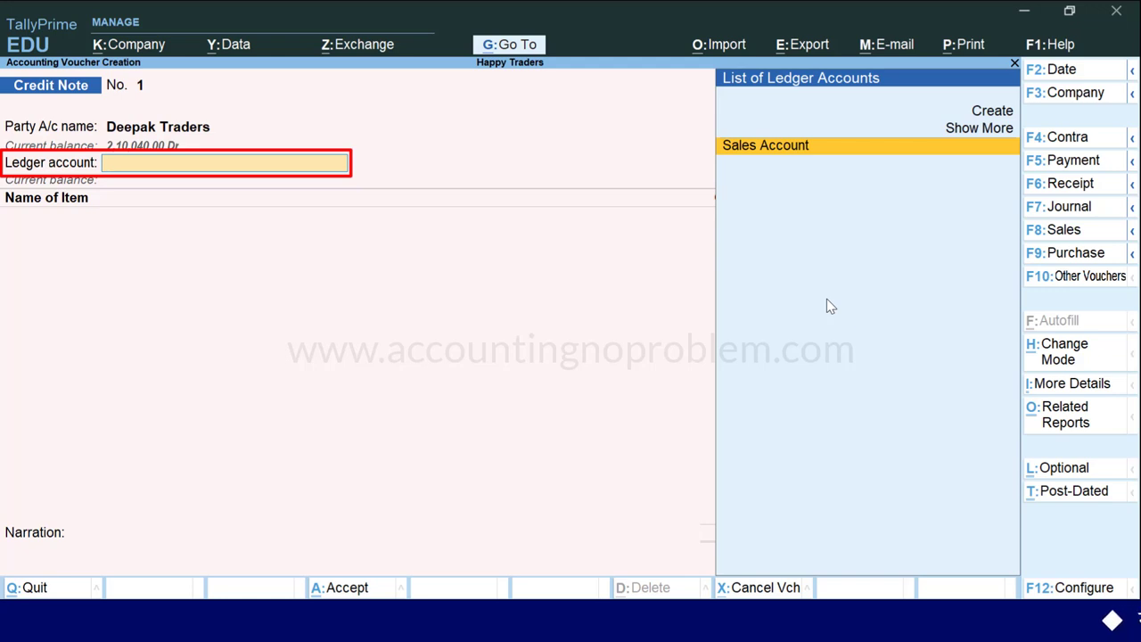
- Start creating a new ledger named Sales Return for the credit note's ledger account, without an alias
{"action": "key", "text": "Up"}
{"action": "key", "text": "Up"}
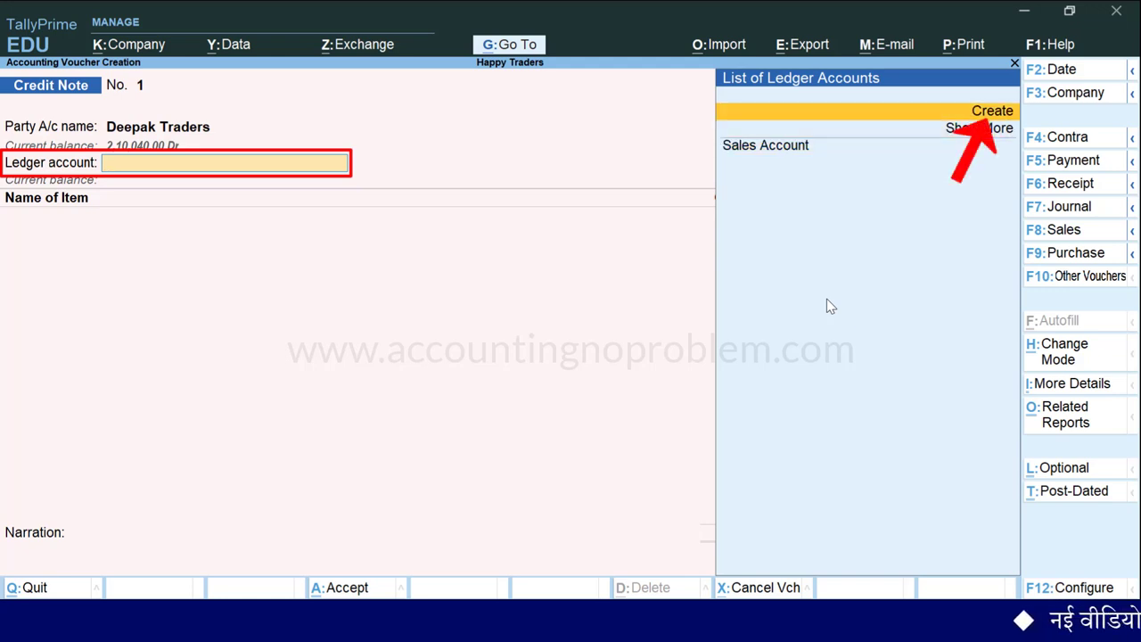
{"action": "key", "text": "Return"}
{"action": "type", "text": "Sales Return"}
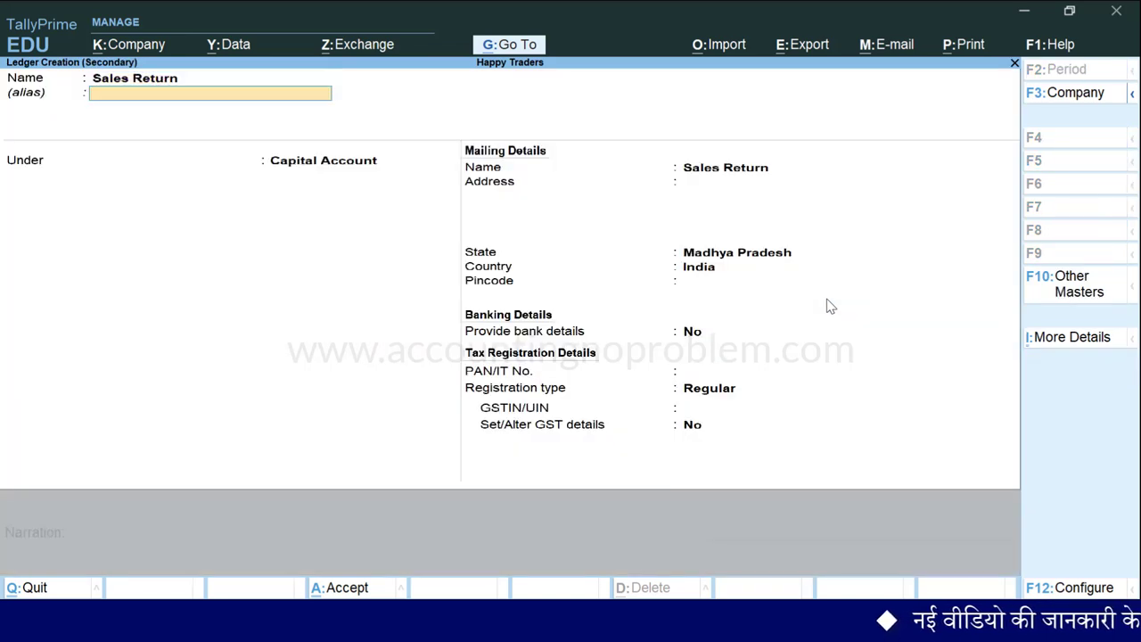
{"action": "key", "text": "Return"}
- Place the Sales Return ledger under Sales Accounts with GST set to Applicable, and save it
{"action": "type", "text": "S"}
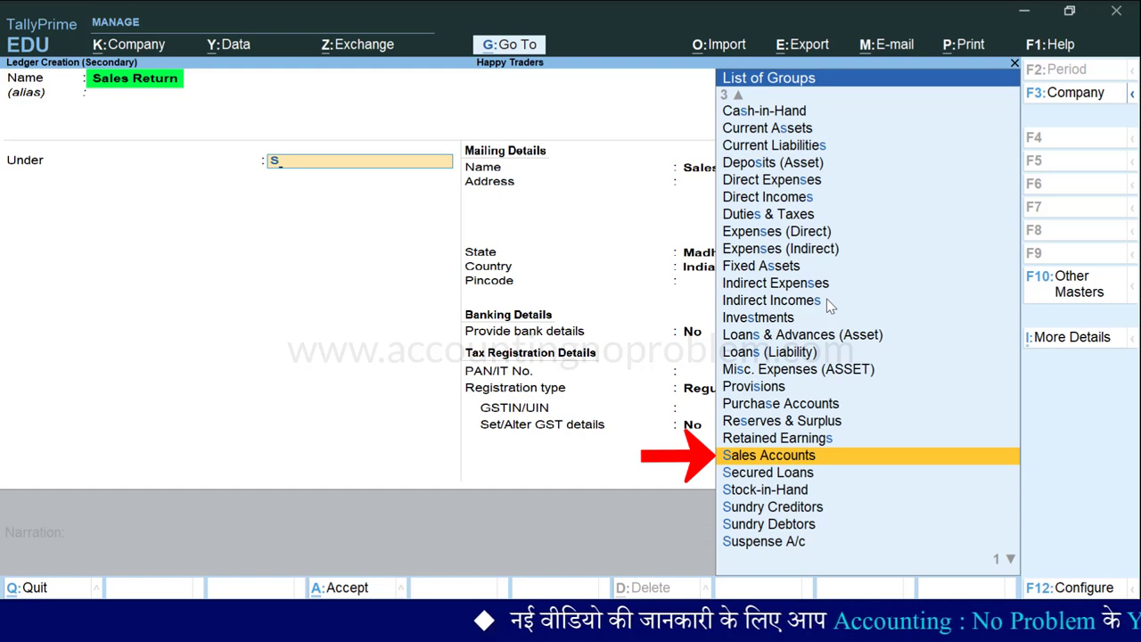
{"action": "key", "text": "Return"}
{"action": "key", "text": "Return"}
{"action": "key", "text": "Return"}
{"action": "key", "text": "Return"}
{"action": "key", "text": "Up"}
{"action": "key", "text": "Return"}
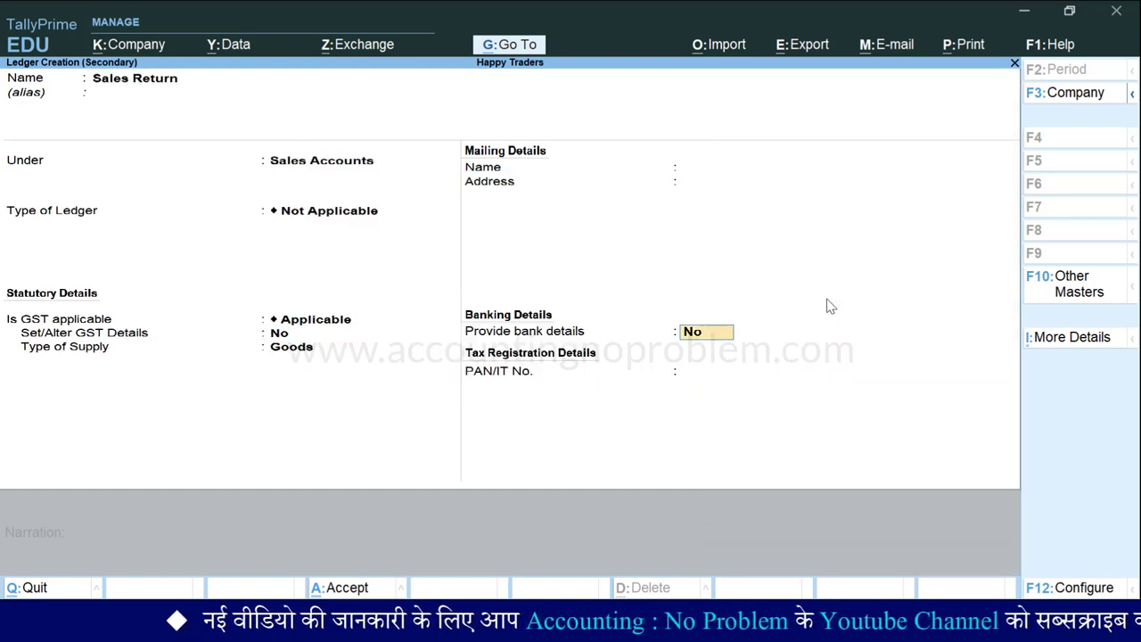
{"action": "key", "text": "ctrl+a"}
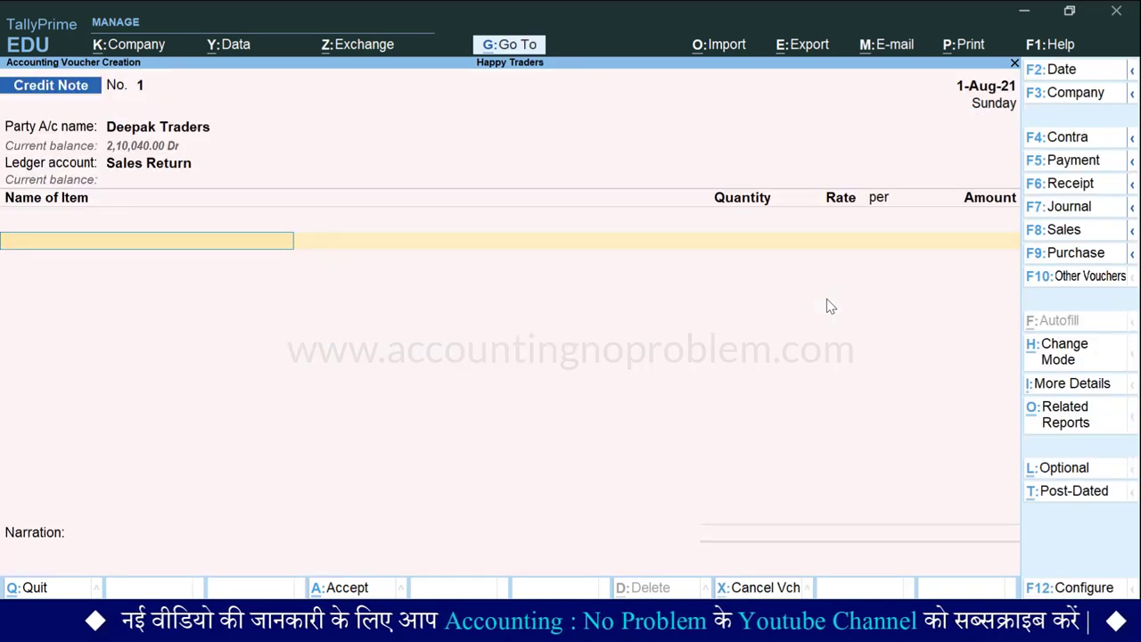
- Add the Printer item to the credit note with a quantity of 1 Nos at a rate of 15,000.00
{"action": "type", "text": "P"}
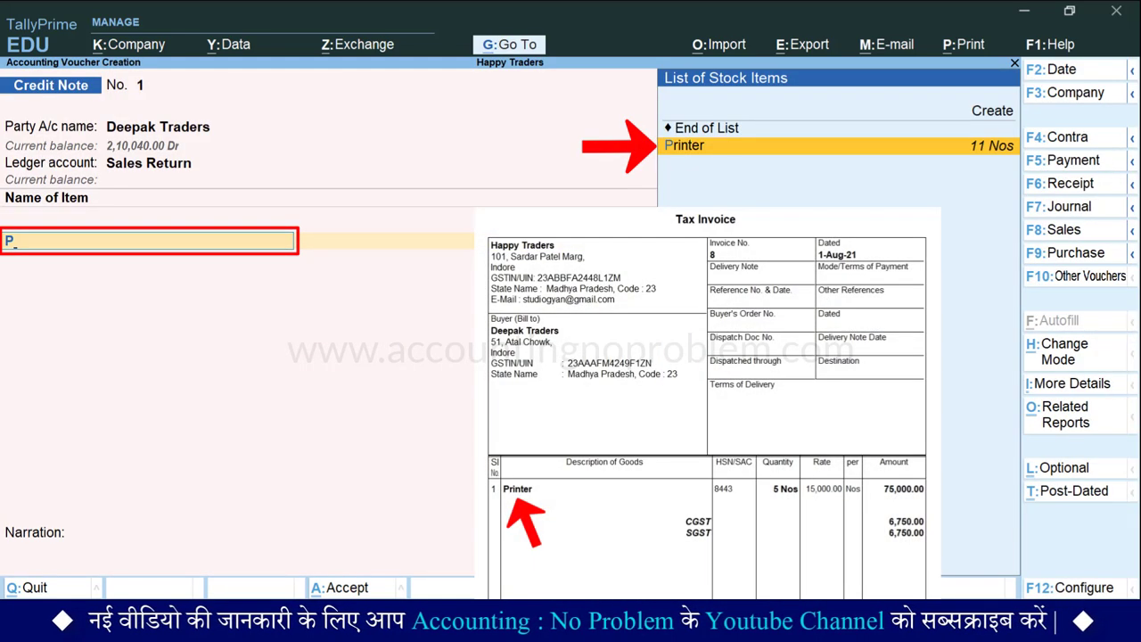
{"action": "key", "text": "Return"}
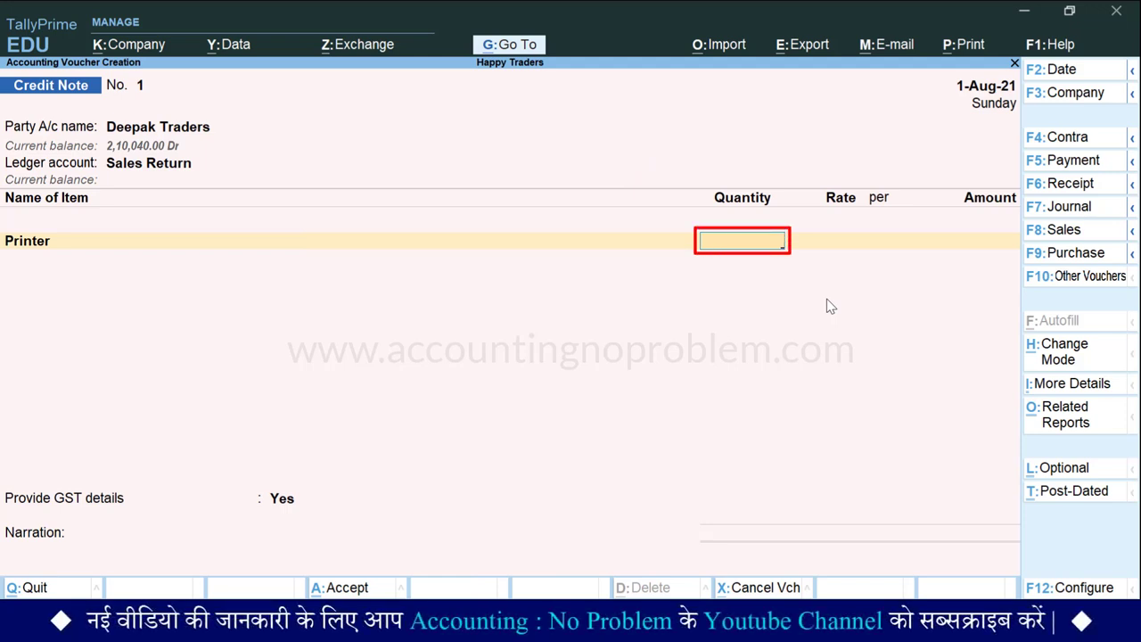
{"action": "key", "text": "Return"}
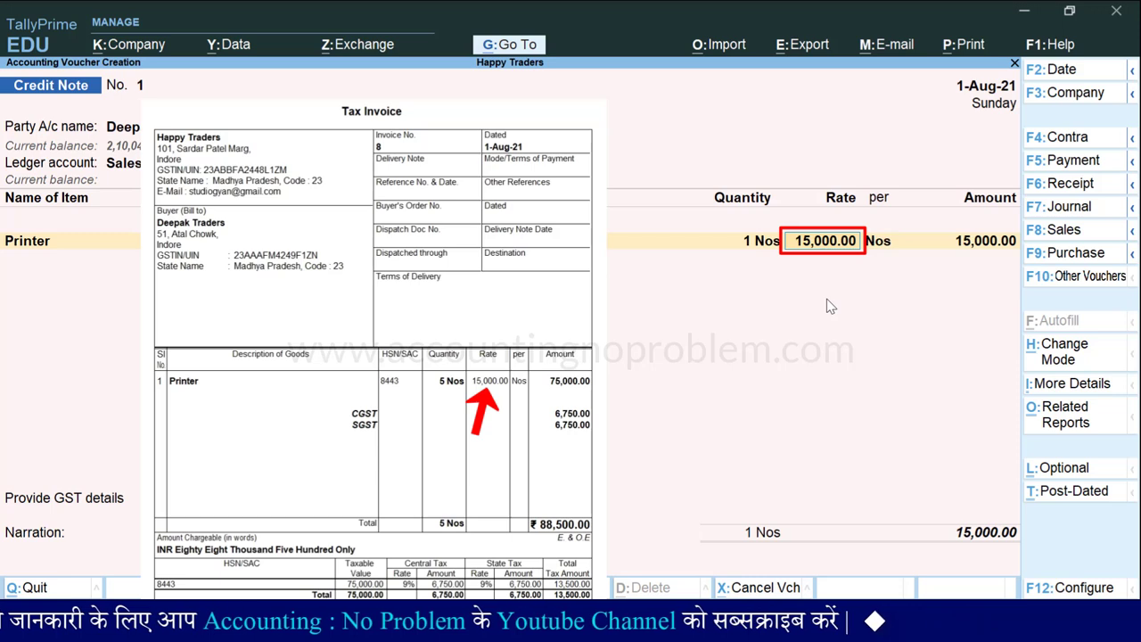
{"action": "key", "text": "Return"}
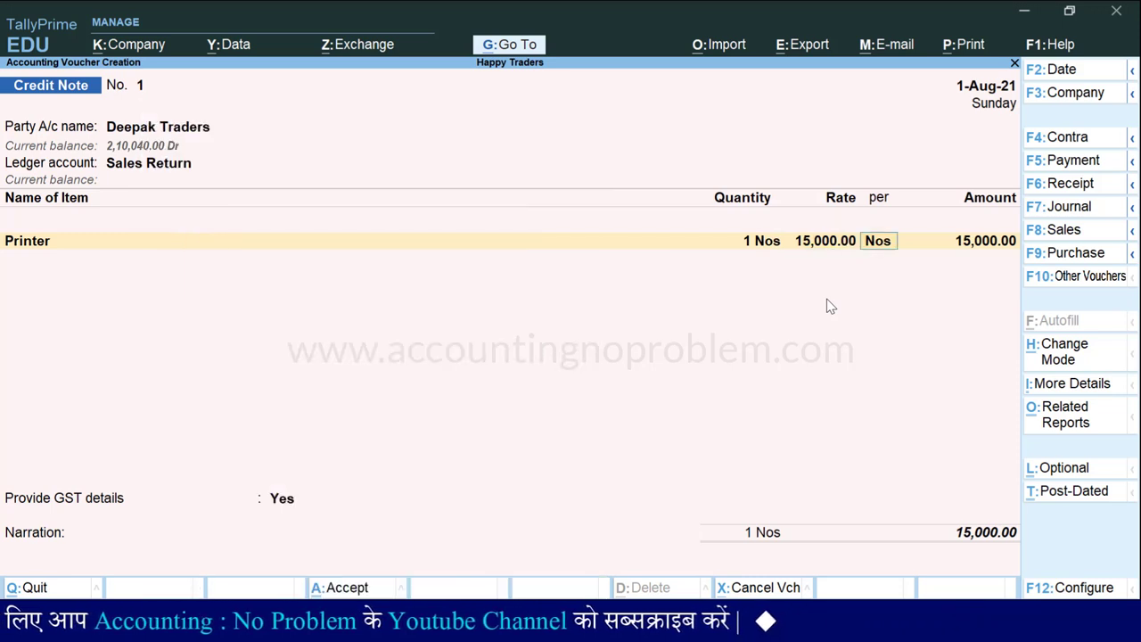
{"action": "key", "text": "Return"}
{"action": "key", "text": "Return"}
{"action": "key", "text": "Return"}
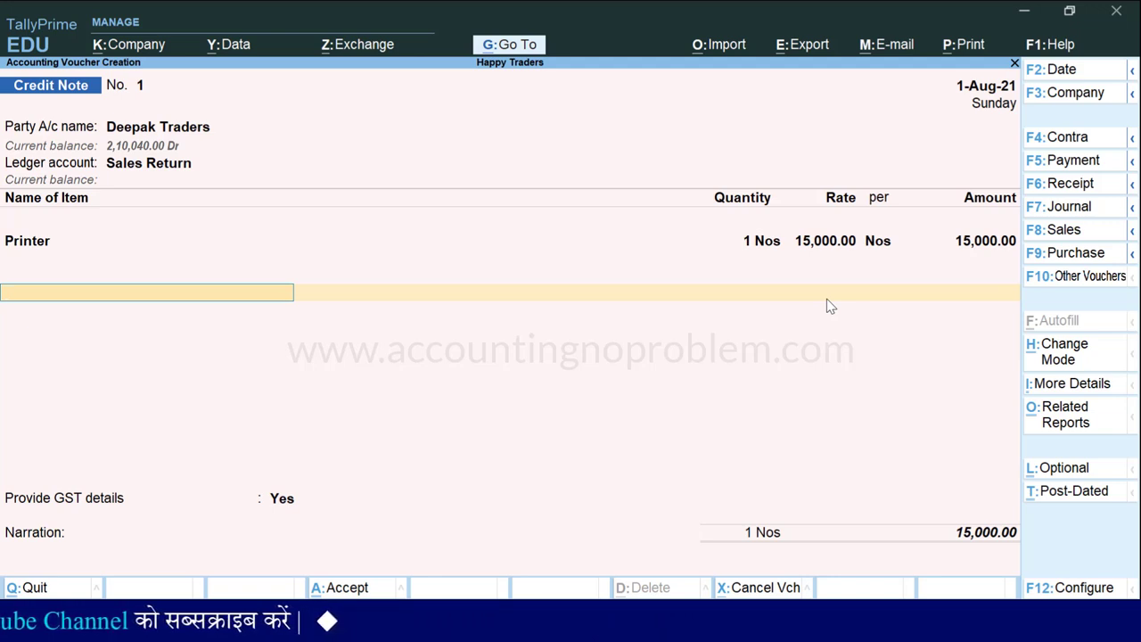
- Add the CGST and SGST ledgers below the Printer item with their calculated amounts, and end the ledger entries
{"action": "type", "text": "C"}
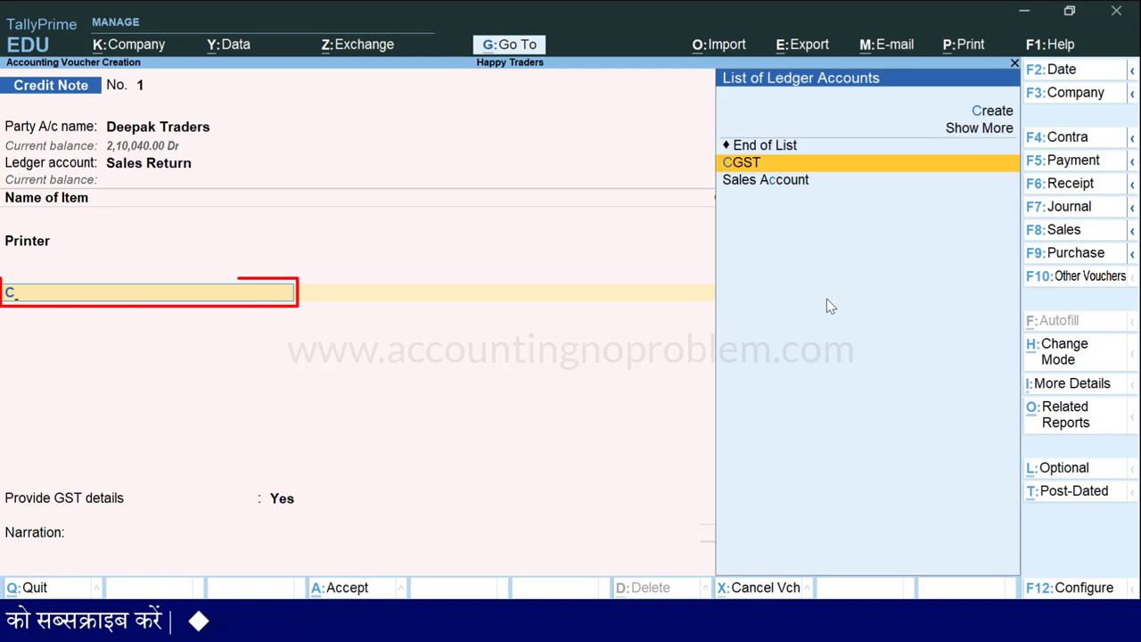
{"action": "key", "text": "Return"}
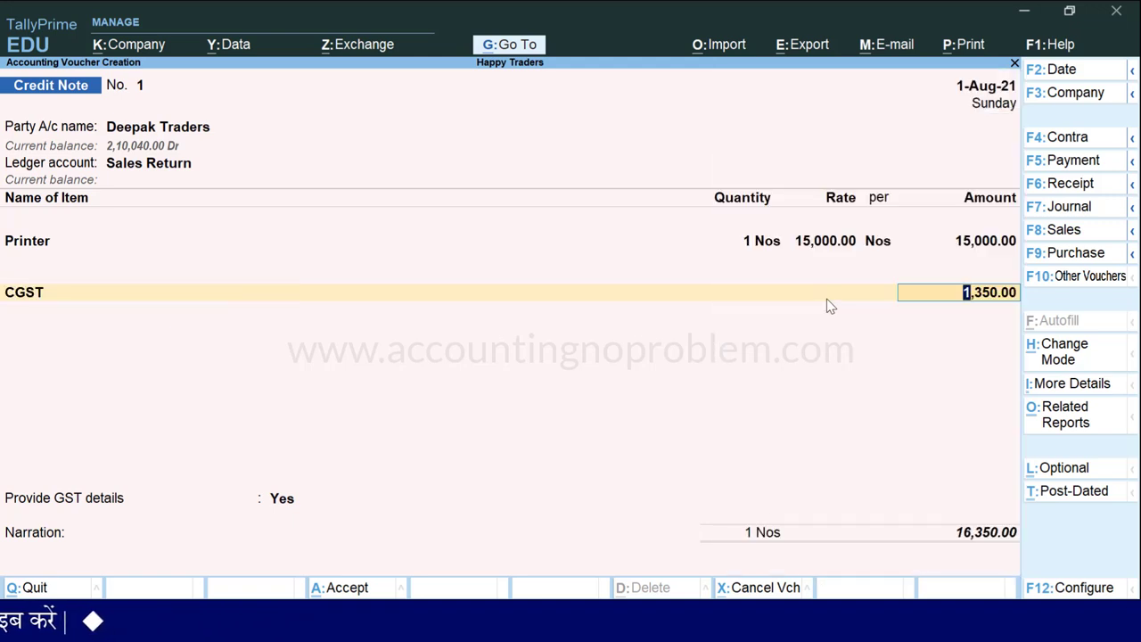
{"action": "key", "text": "Return"}
{"action": "type", "text": "S"}
{"action": "key", "text": "Down"}
{"action": "key", "text": "Down"}
{"action": "key", "text": "Return"}
{"action": "key", "text": "Return"}
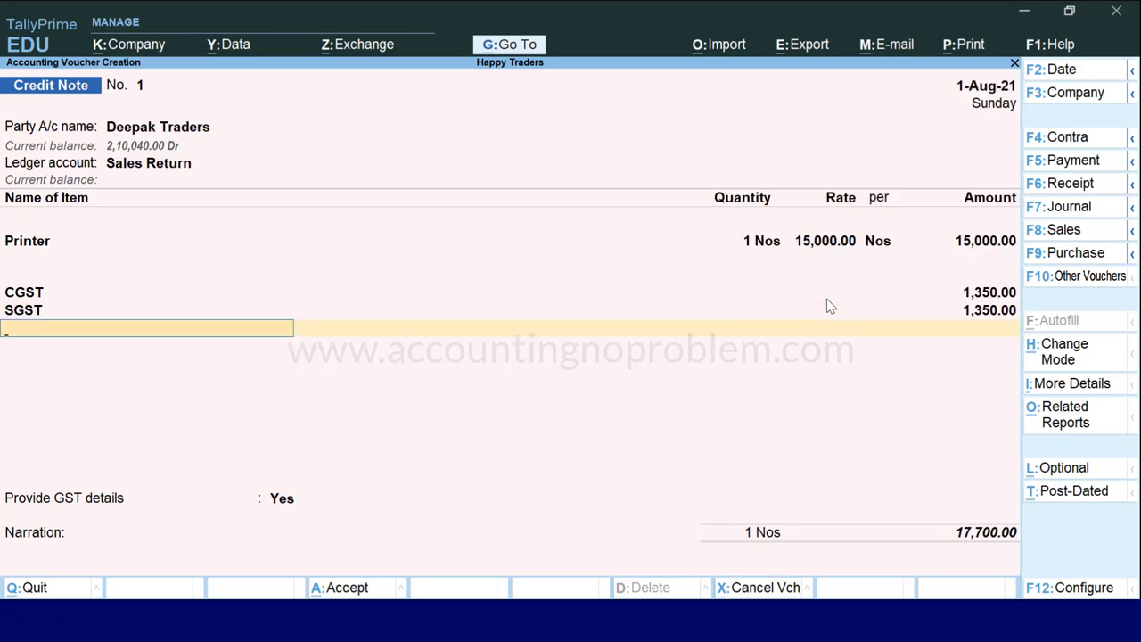
{"action": "key", "text": "Return"}
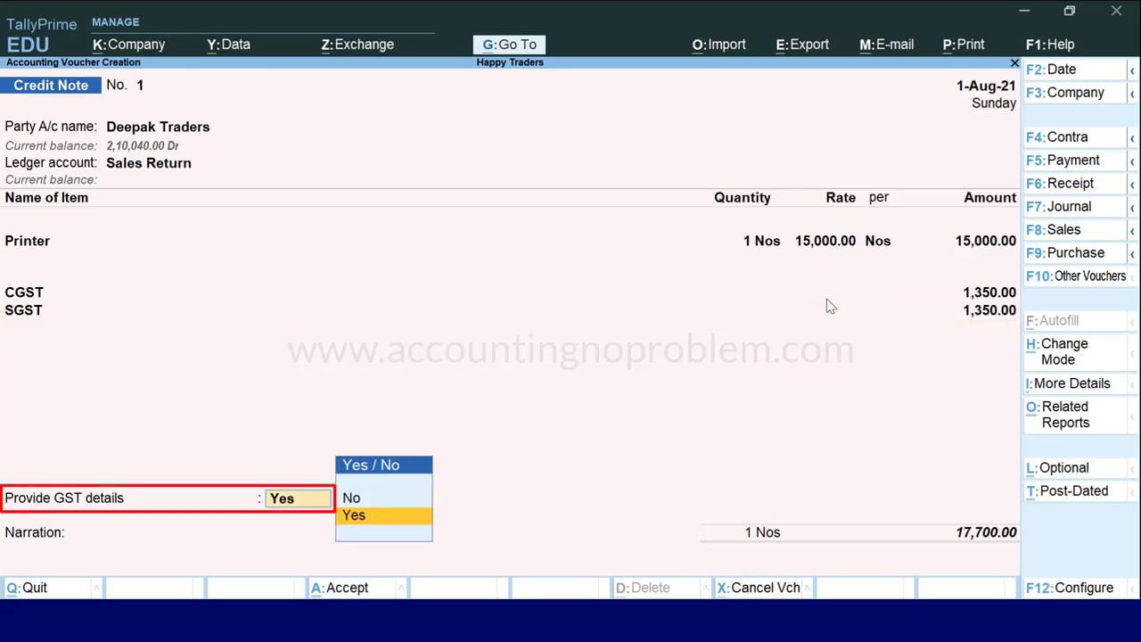
- Provide GST details with reason 01-Sales Return and buyer's debit note number 1 dated 1-Aug-21
{"action": "key", "text": "Return"}
{"action": "key", "text": "Down"}
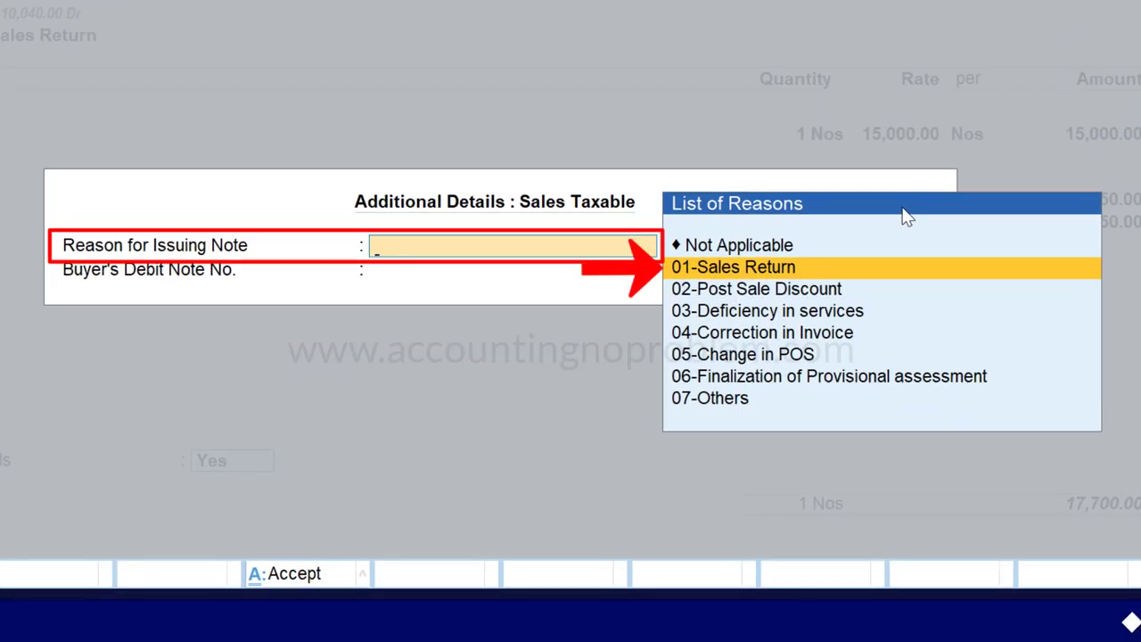
{"action": "key", "text": "Return"}
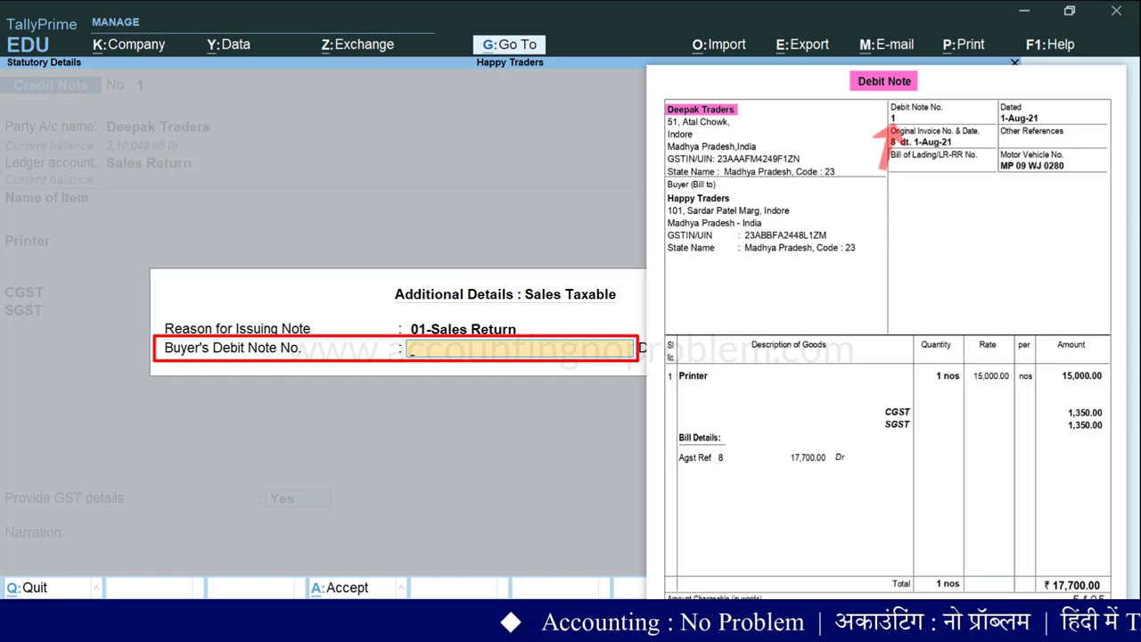
{"action": "type", "text": "1"}
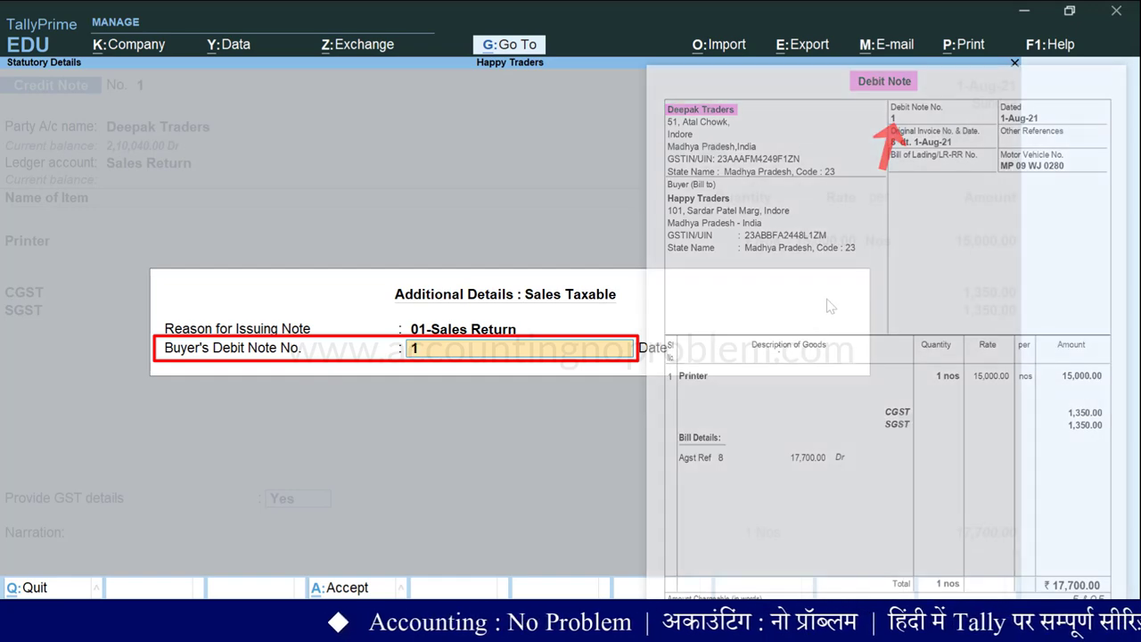
{"action": "key", "text": "Return"}
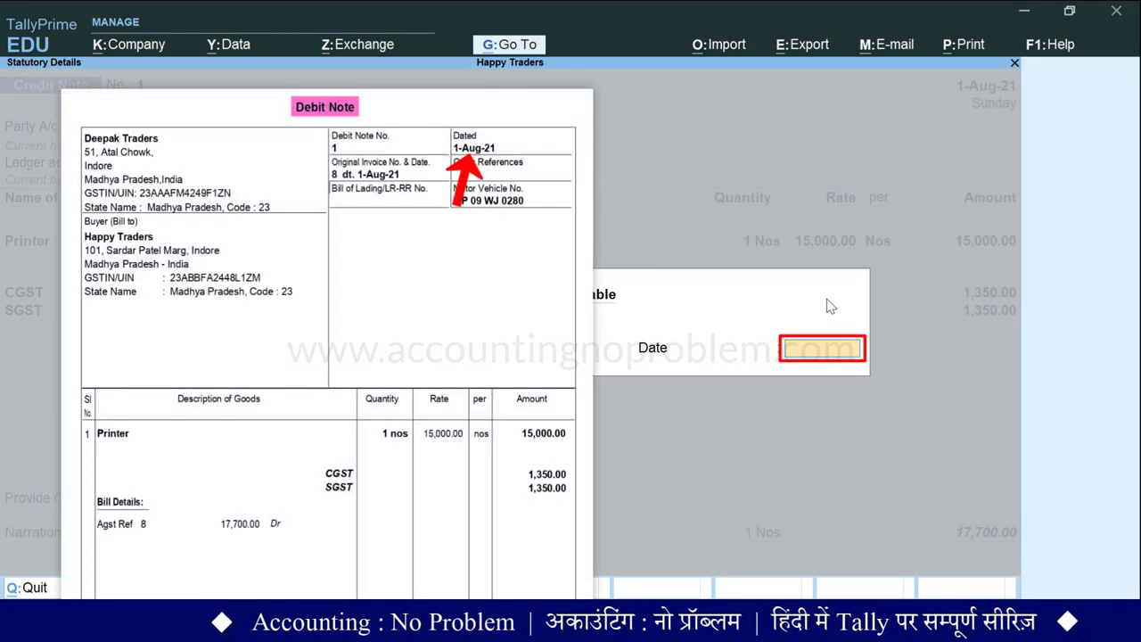
{"action": "type", "text": "1.8"}
{"action": "key", "text": "Return"}
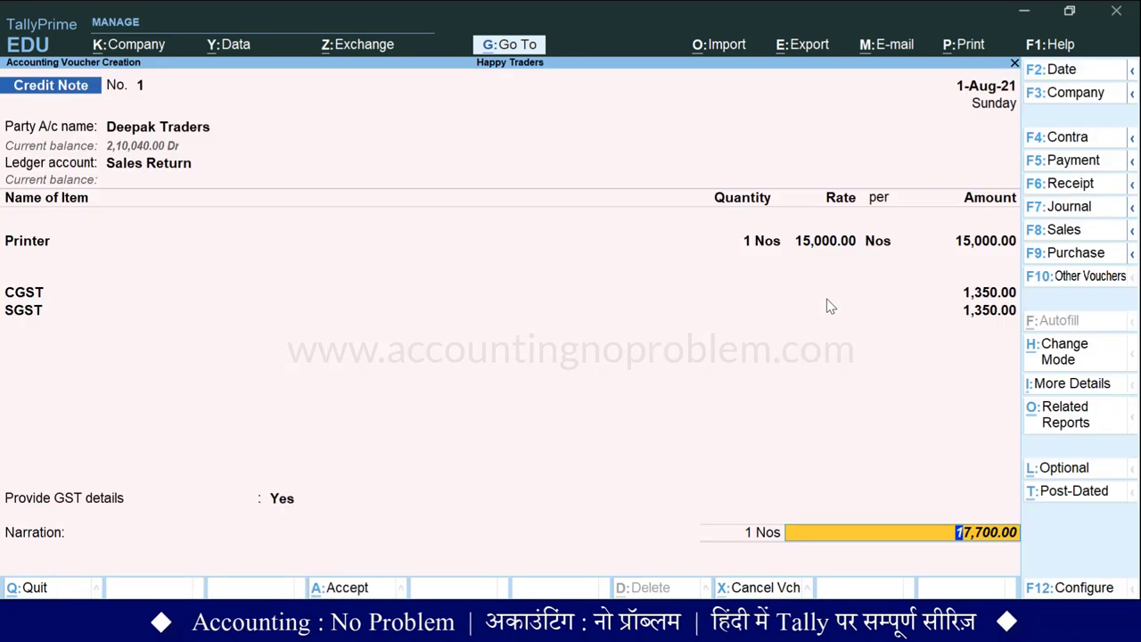
- Allocate the credit note's full 17,700.00 Cr as Agst Ref to Deepak Traders' pending bill 8
{"action": "key", "text": "Return"}
{"action": "key", "text": "Return"}
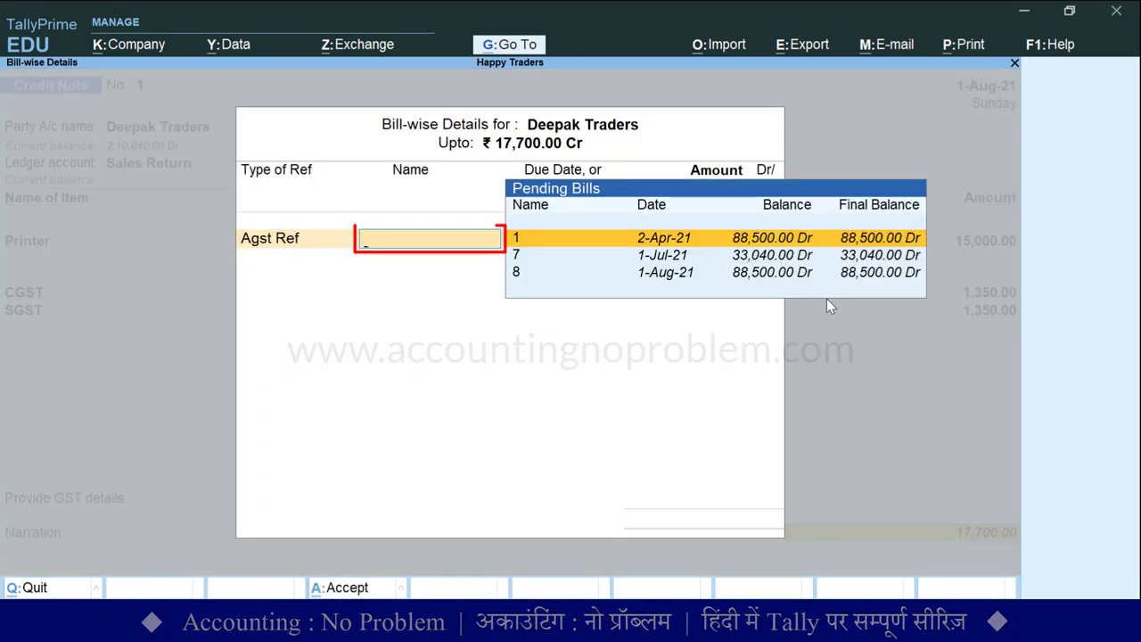
{"action": "key", "text": "Down"}
{"action": "key", "text": "Down"}
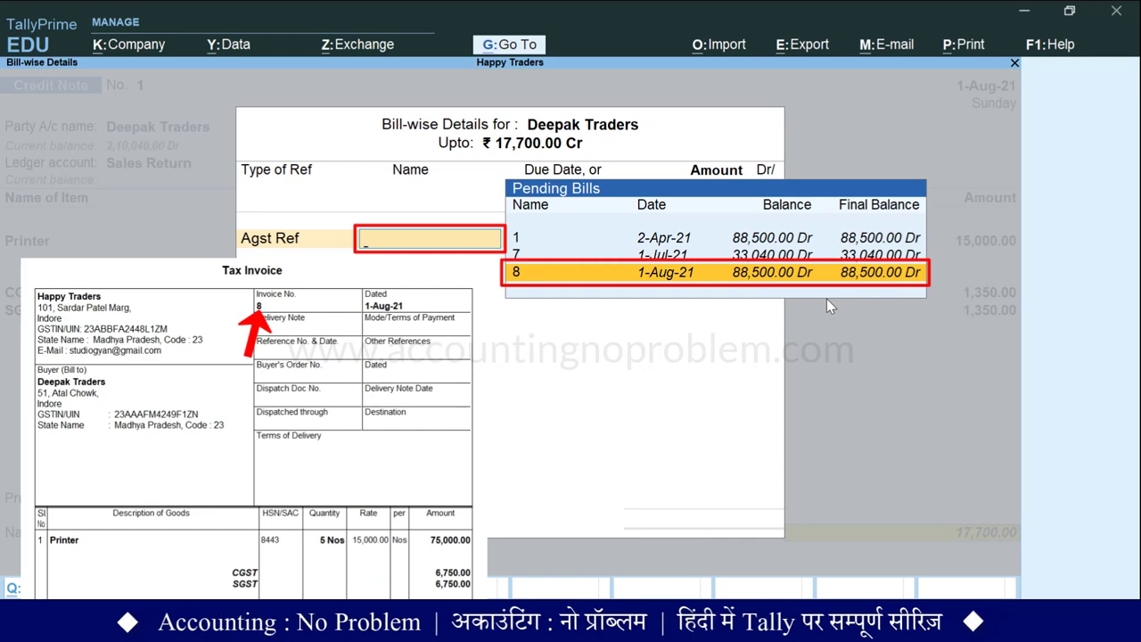
{"action": "key", "text": "Return"}
{"action": "key", "text": "Return"}
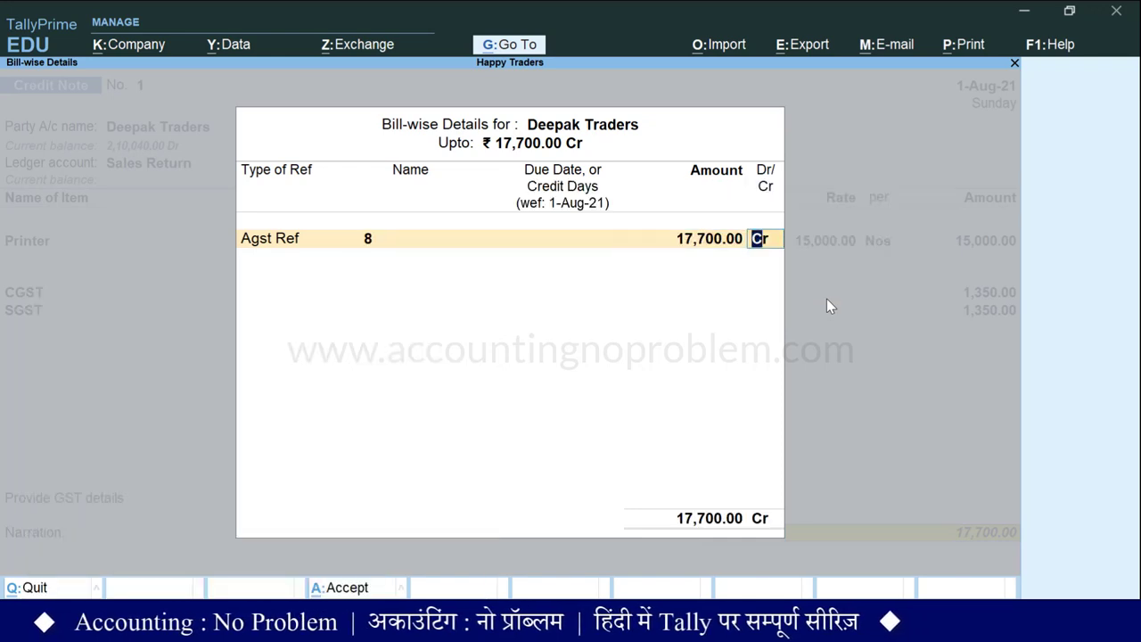
{"action": "key", "text": "Return"}
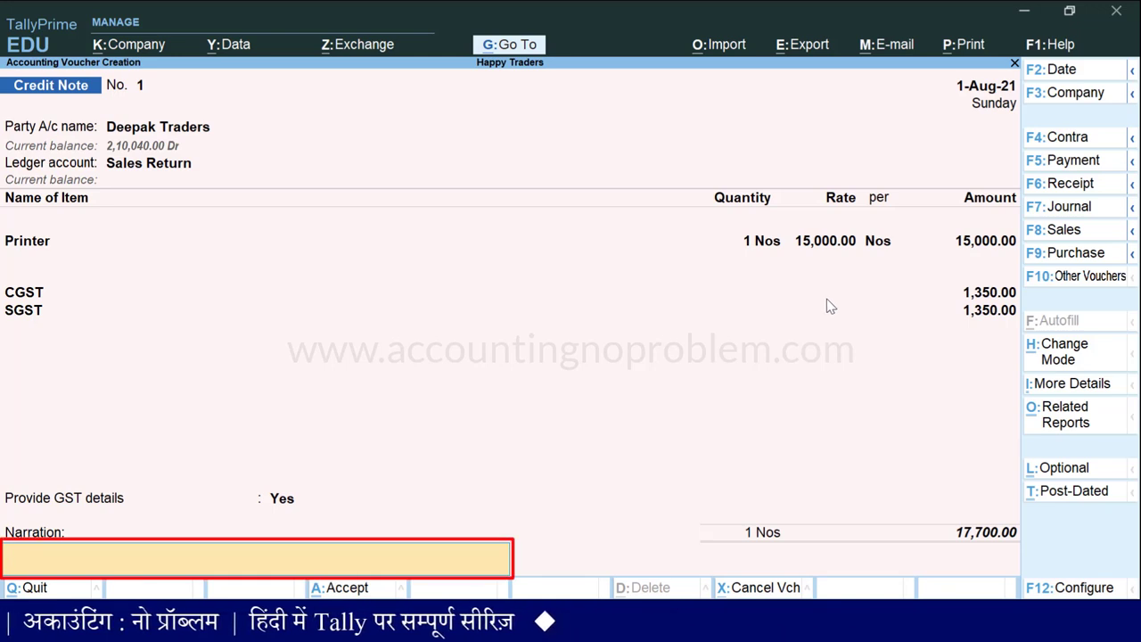
- Enter the narration "Being goods returned by Deepak Traders because of damage." and save the credit note
{"action": "type", "text": "Being goods returned by Deepak Traders because of damage."}
{"action": "key", "text": "Return"}
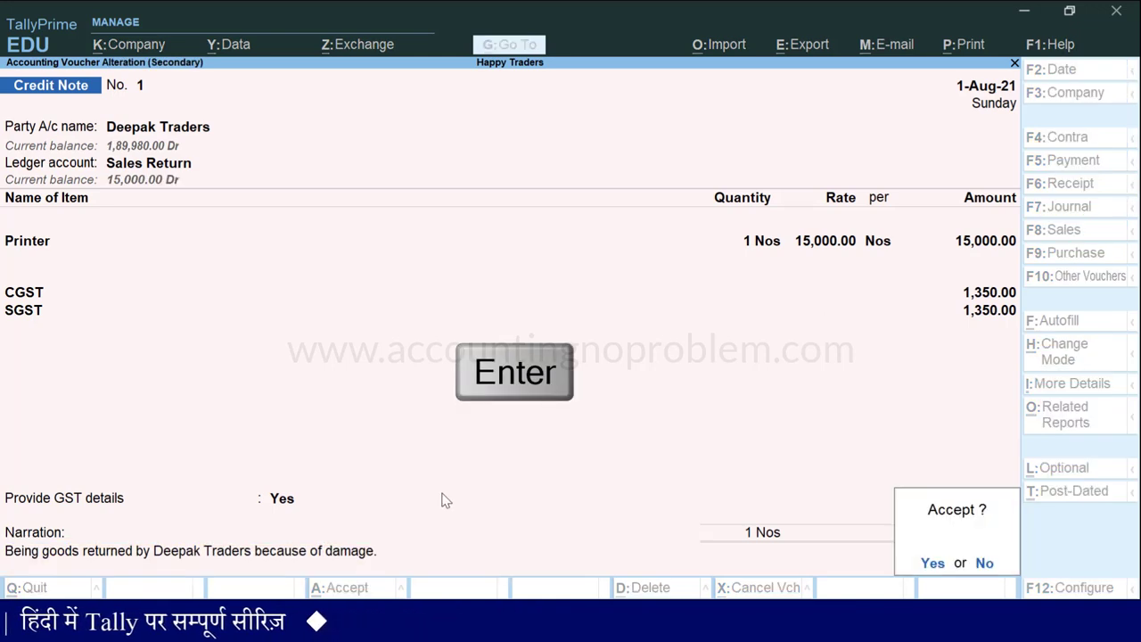
{"action": "key", "text": "Return"}
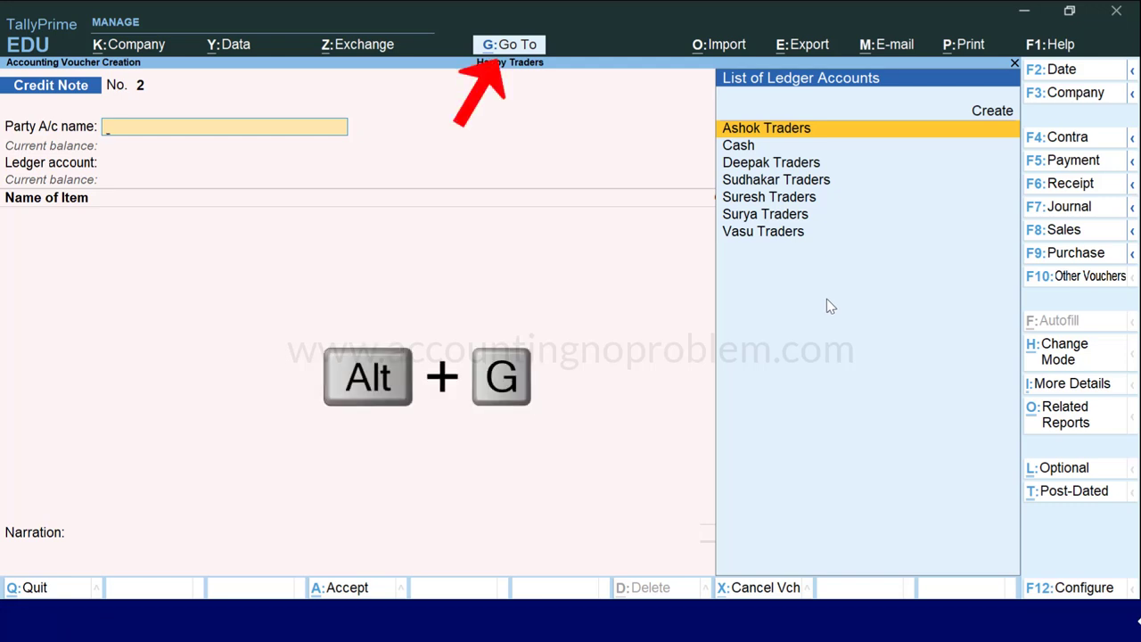
- Open the GSTR-1 report and set its period to 1-8-2021 through 31-8-2021
{"action": "key", "text": "alt"}
{"action": "key", "text": "alt+g"}
{"action": "type", "text": "Gstr1"}
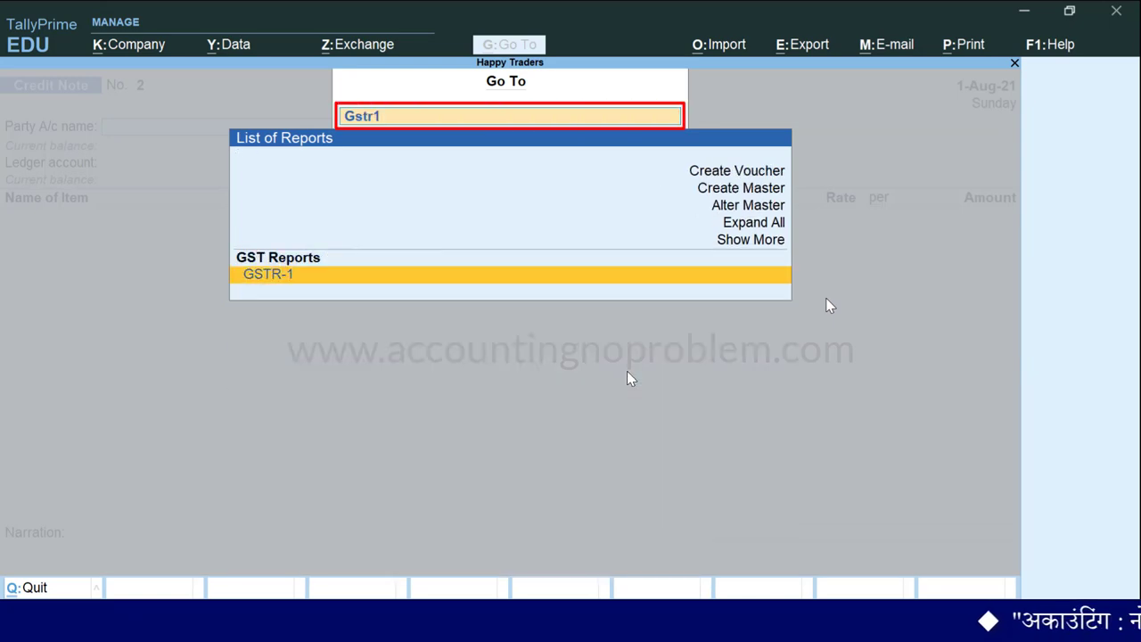
{"action": "key", "text": "Return"}
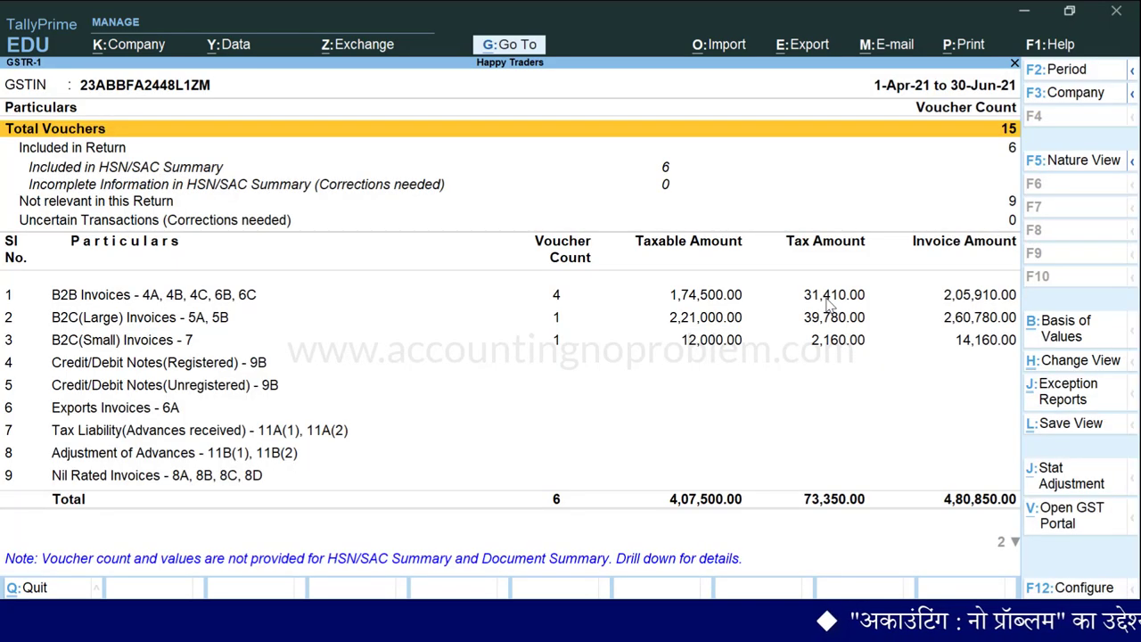
{"action": "key", "text": "F2"}
{"action": "type", "text": "1-8-2021"}
{"action": "key", "text": "Return"}
{"action": "type", "text": "31.8"}
{"action": "key", "text": "Return"}
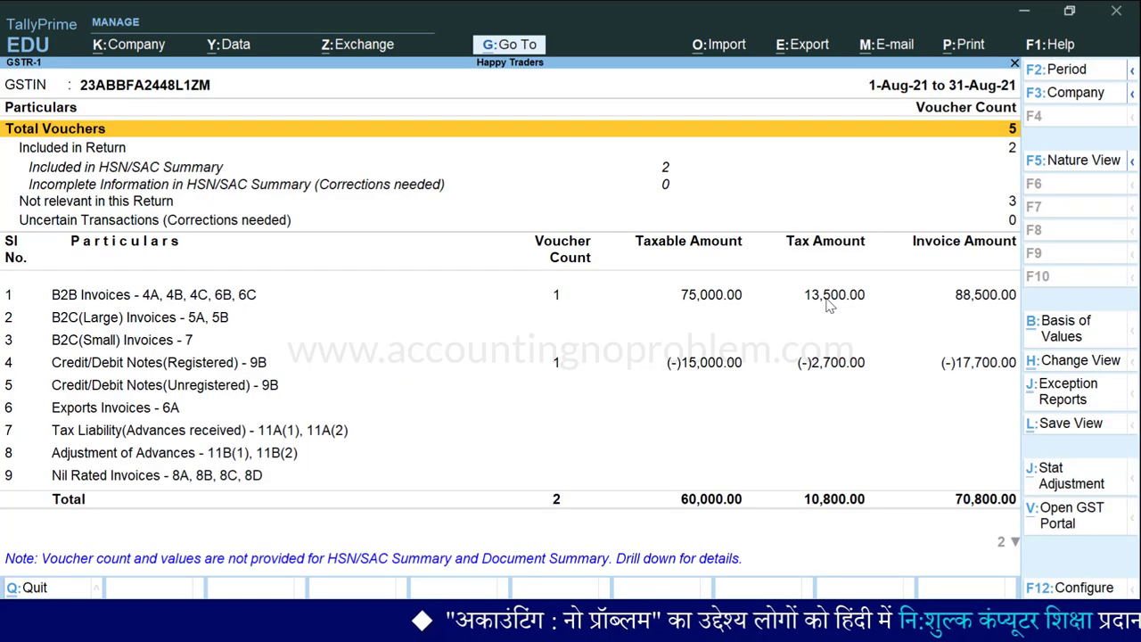
- Examine the taxable and tax amounts for Credit/Debit Notes(Registered) - 9B, and close the GSTR-1 report
{"action": "key", "text": "Down"}
{"action": "key", "text": "Down"}
{"action": "key", "text": "Down"}
{"action": "key", "text": "Down"}
{"action": "key", "text": "Down"}
{"action": "key", "text": "Down"}
{"action": "key", "text": "Down"}
{"action": "key", "text": "Down"}
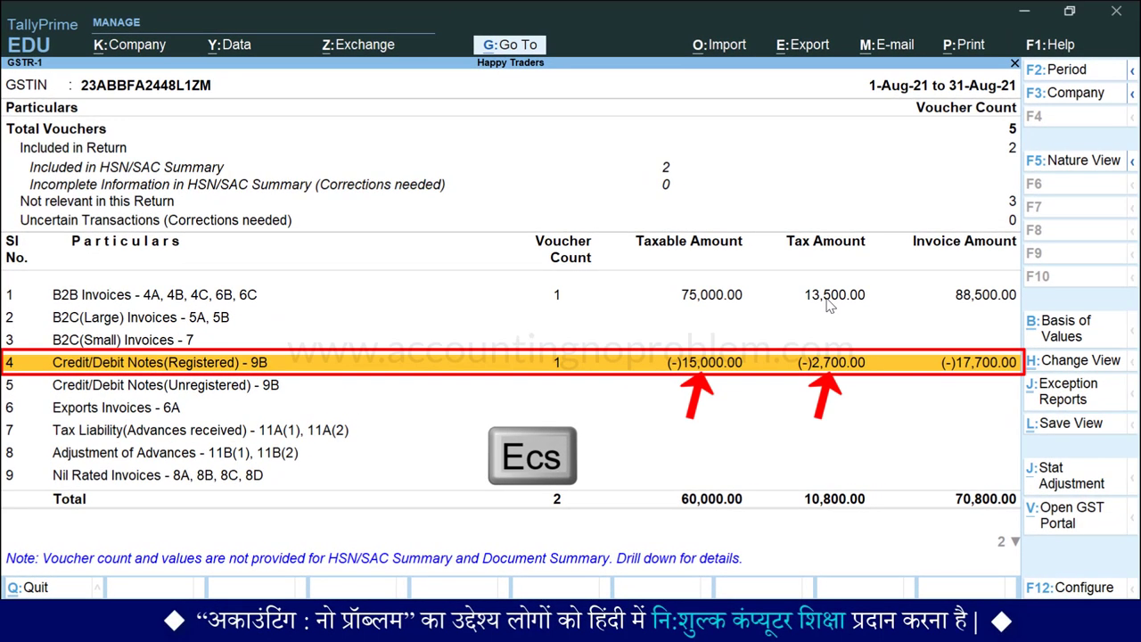
{"action": "key", "text": "Escape"}
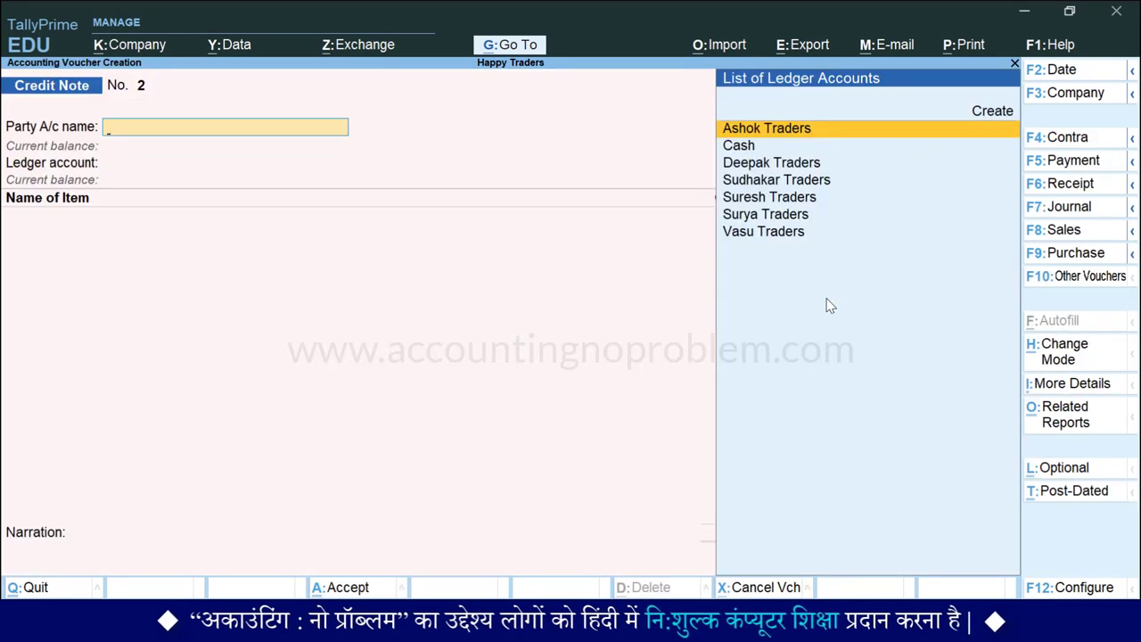
- Open the Stock Summary and drill down through the Printer item to its August vouchers
{"action": "key", "text": "alt+g"}
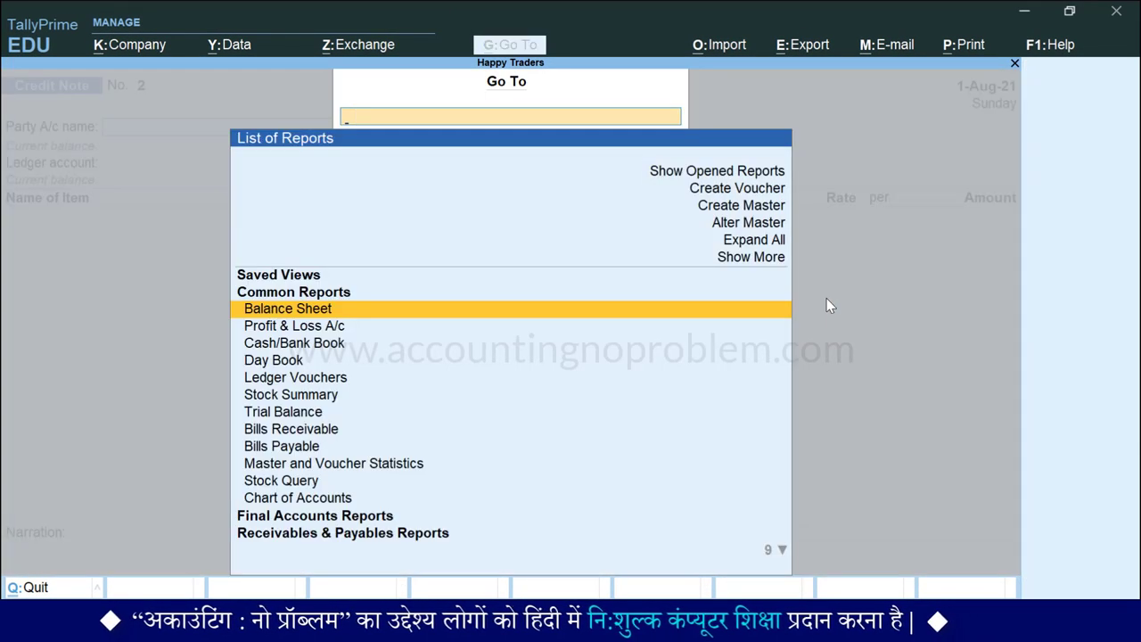
{"action": "key", "text": "Down"}
{"action": "key", "text": "Down"}
{"action": "key", "text": "Down"}
{"action": "key", "text": "Down"}
{"action": "key", "text": "Down"}
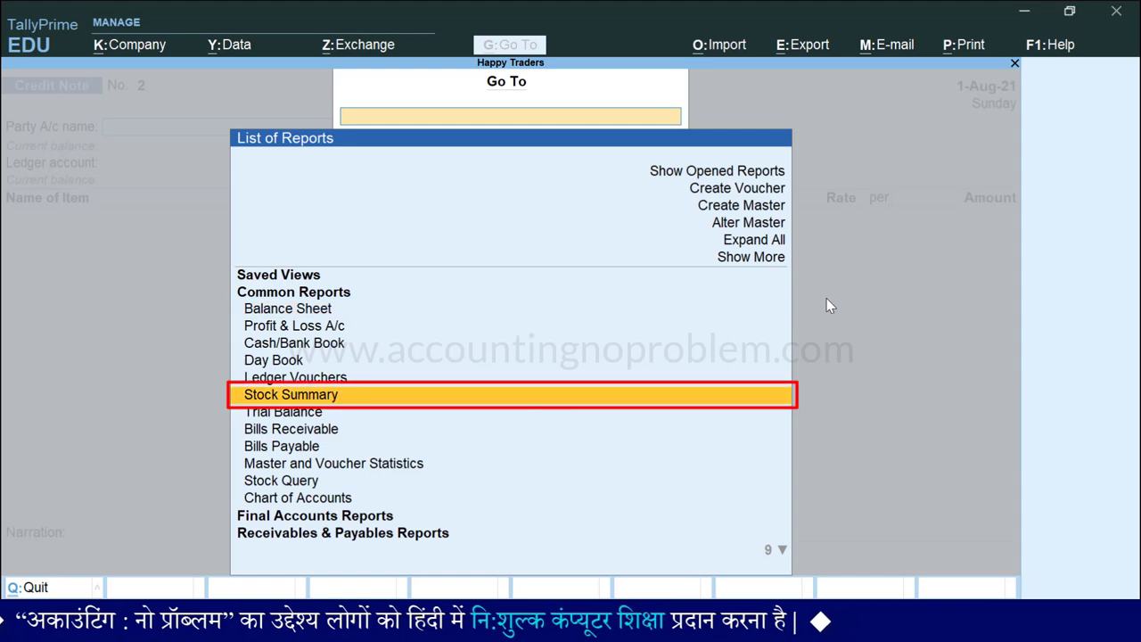
{"action": "key", "text": "Return"}
{"action": "key", "text": "Down"}
{"action": "key", "text": "Return"}
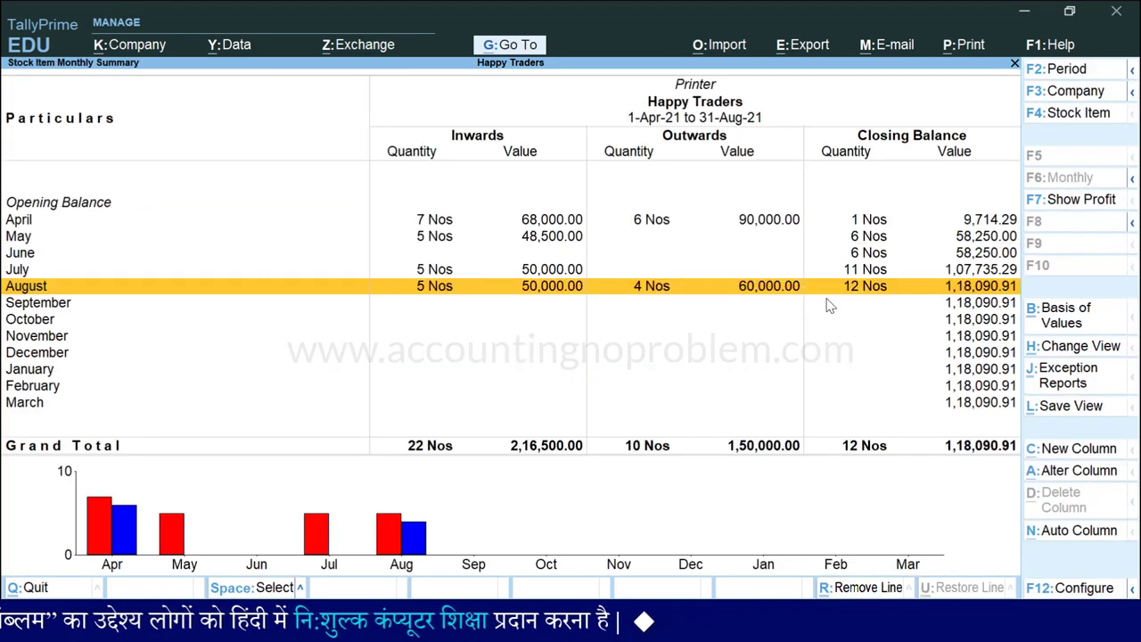
{"action": "key", "text": "Return"}
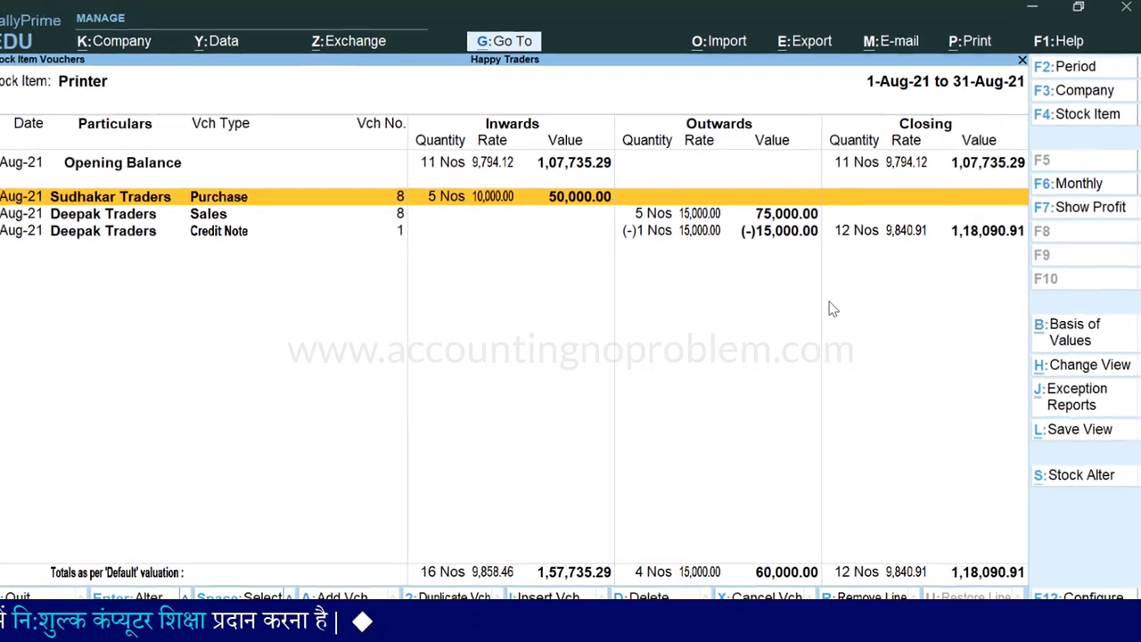
- Check the outward quantities of the Printer's sales and credit note vouchers, and return to credit note entry
{"action": "key", "text": "Down"}
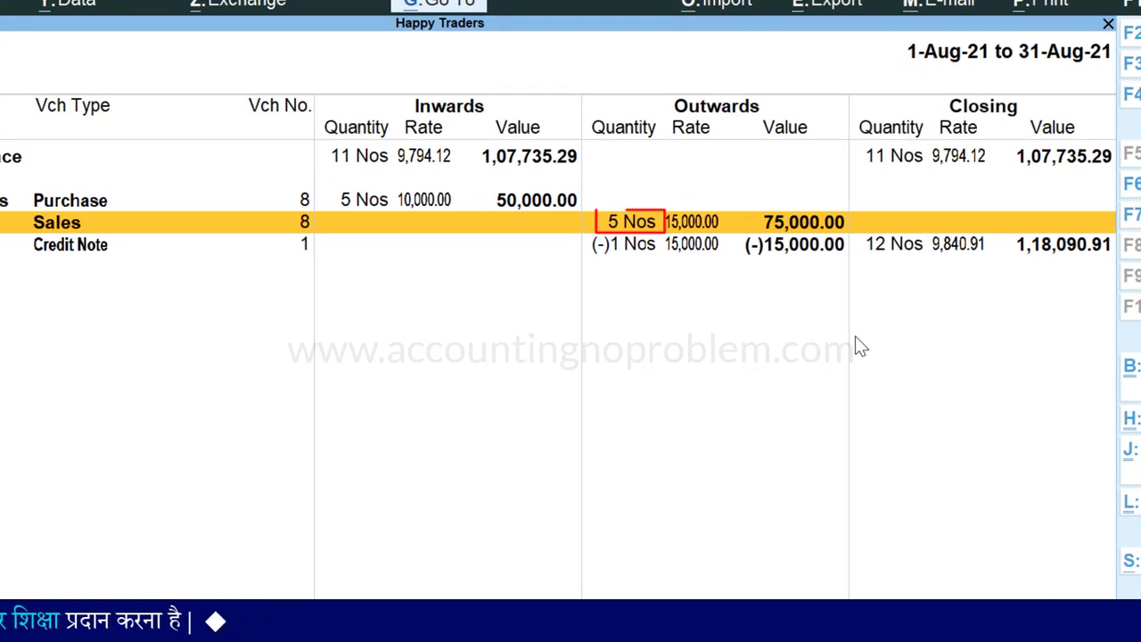
{"action": "key", "text": "Down"}
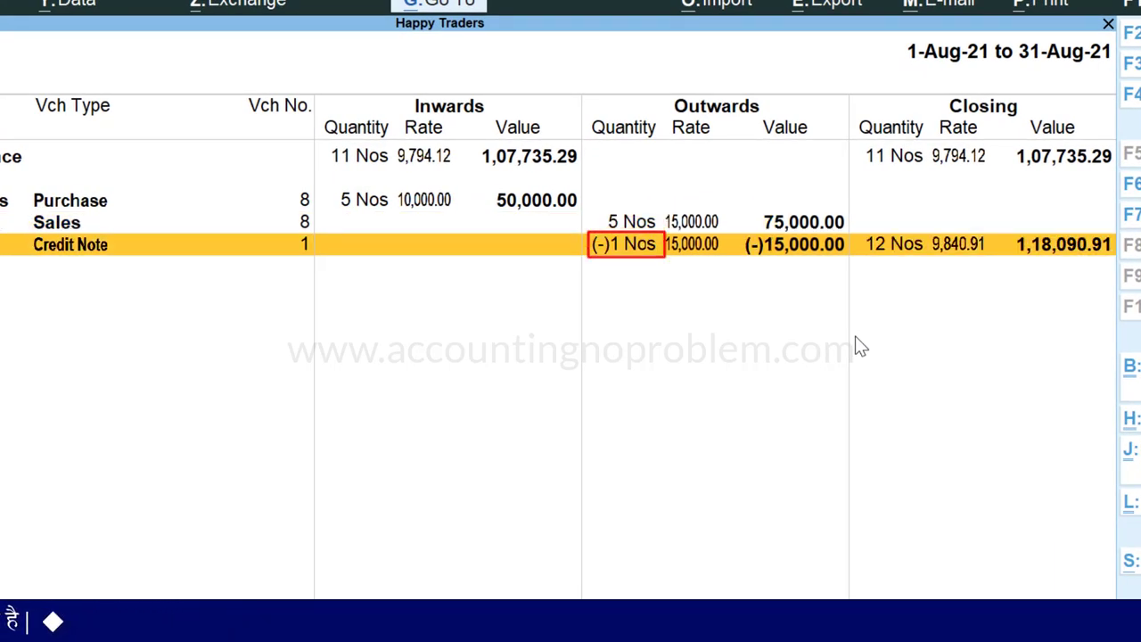
{"action": "key", "text": "Escape"}
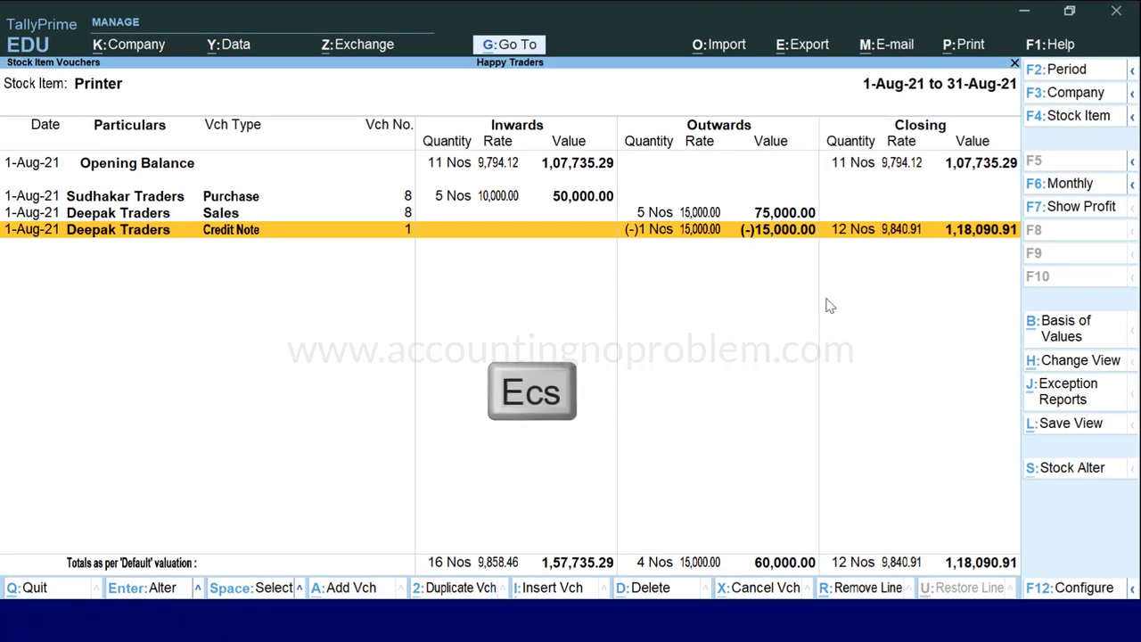
{"action": "key", "text": "Escape"}
{"action": "key", "text": "Escape"}
{"action": "key", "text": "Escape"}
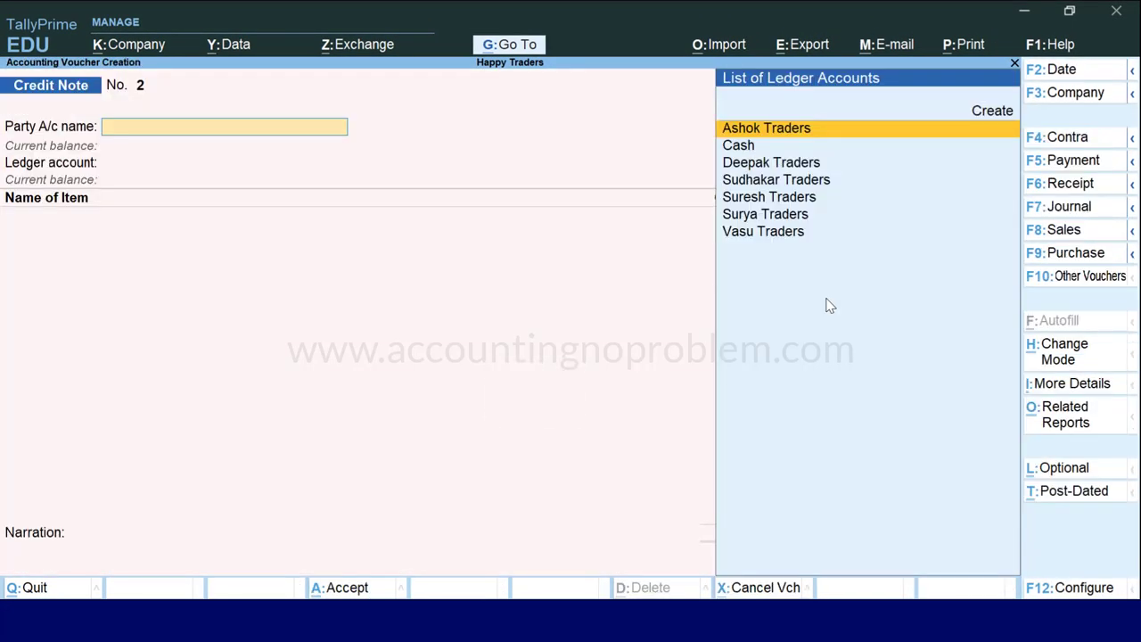
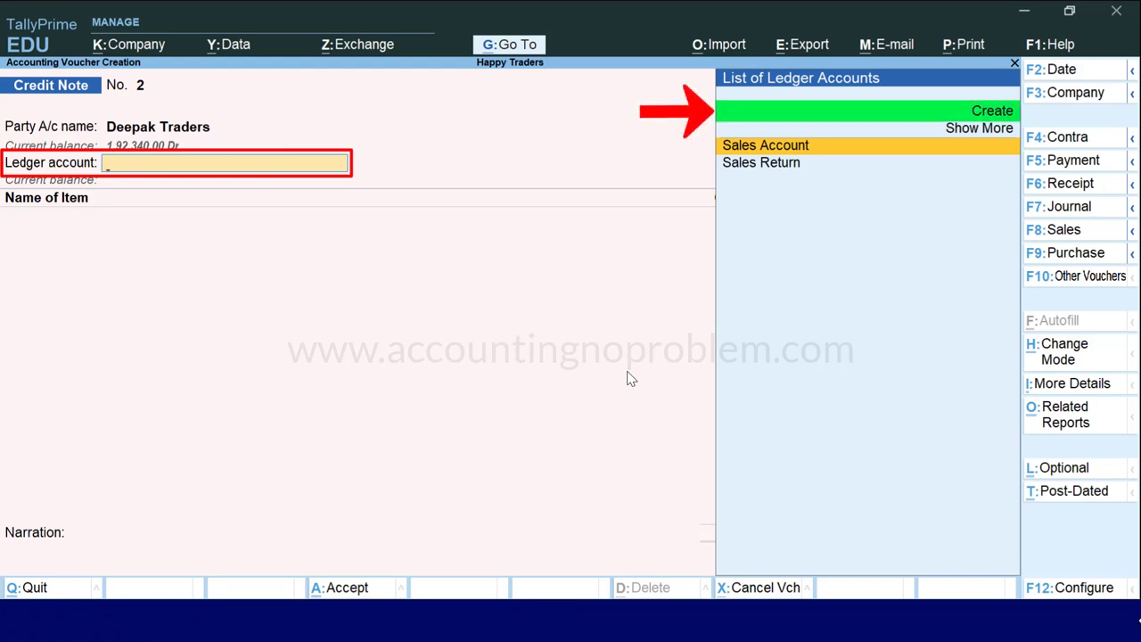
- Create the ledger Discount on Sales under Sales Accounts with ledger type Not Applicable, GST Applicable and supply type Goods
{"action": "key", "text": "Up"}
{"action": "key", "text": "Return"}
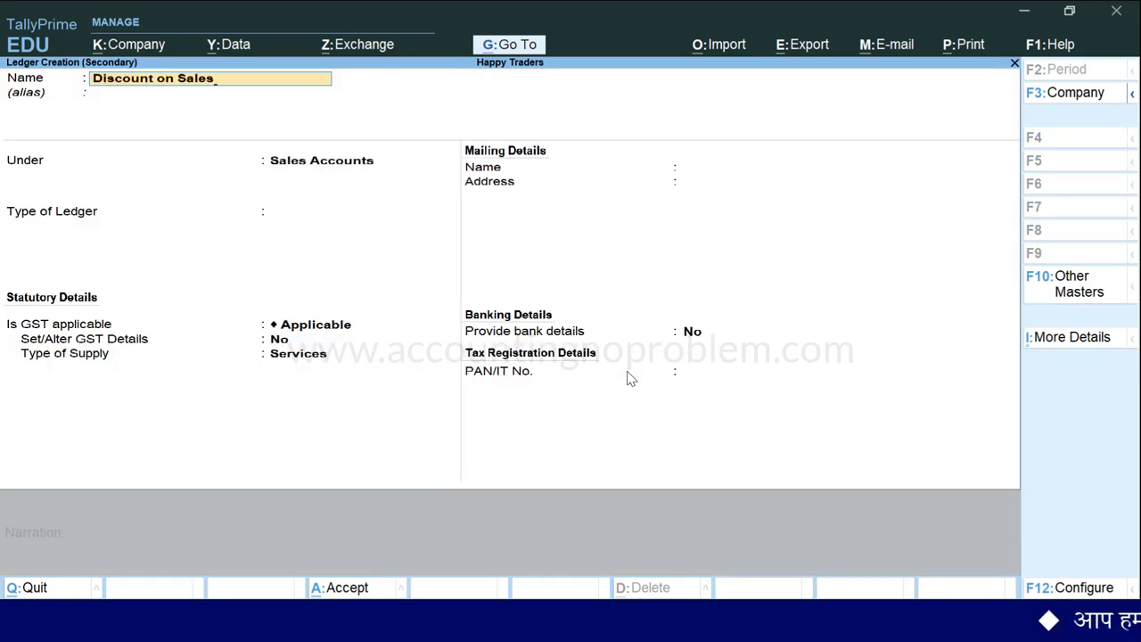
{"action": "key", "text": "Return"}
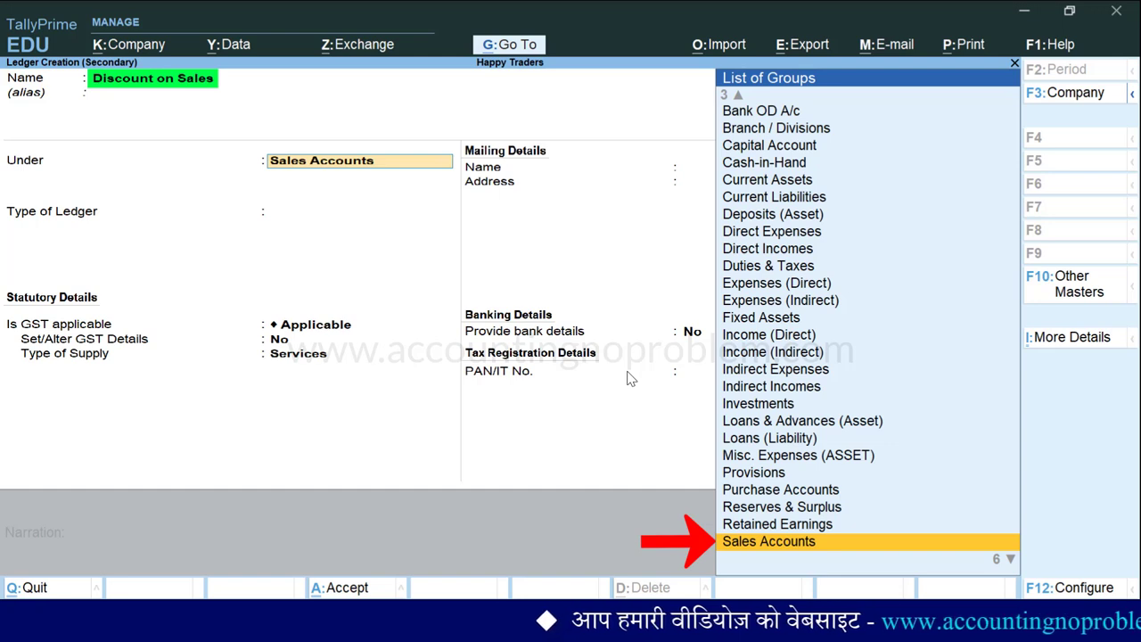
{"action": "key", "text": "Return"}
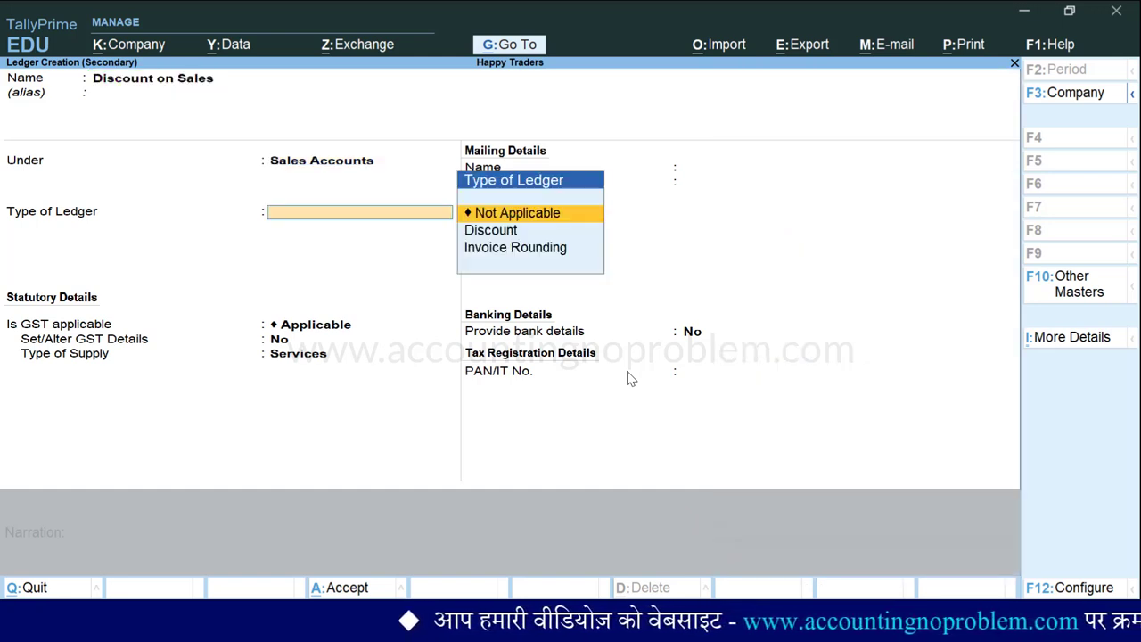
{"action": "key", "text": "Return"}
{"action": "key", "text": "Return"}
{"action": "key", "text": "Return"}
{"action": "key", "text": "Return"}
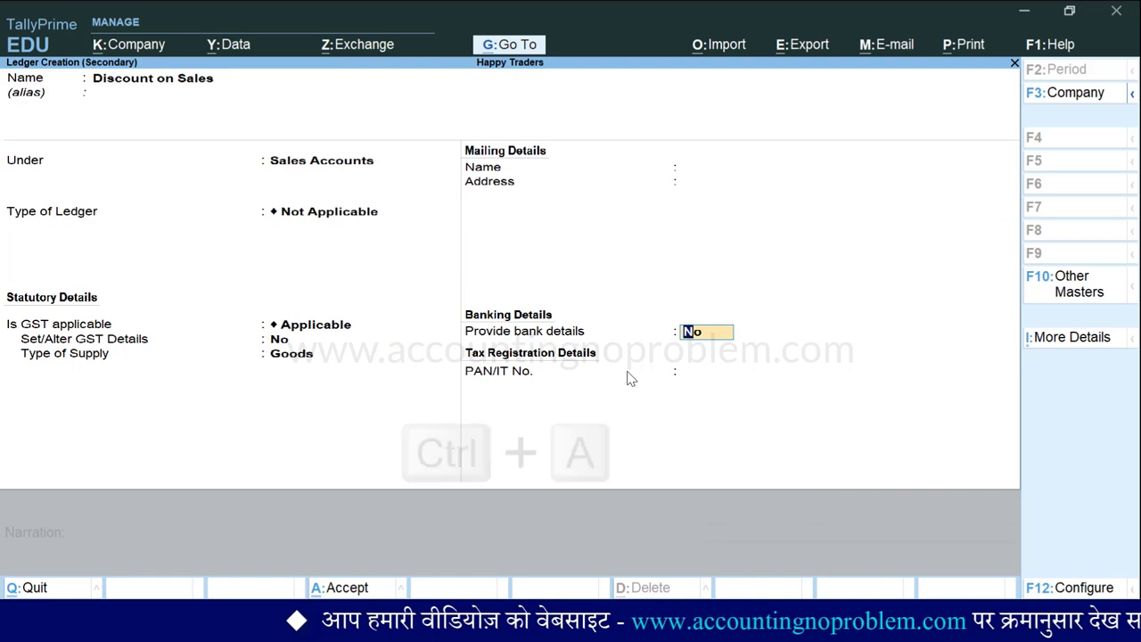
{"action": "key", "text": "ctrl+a"}
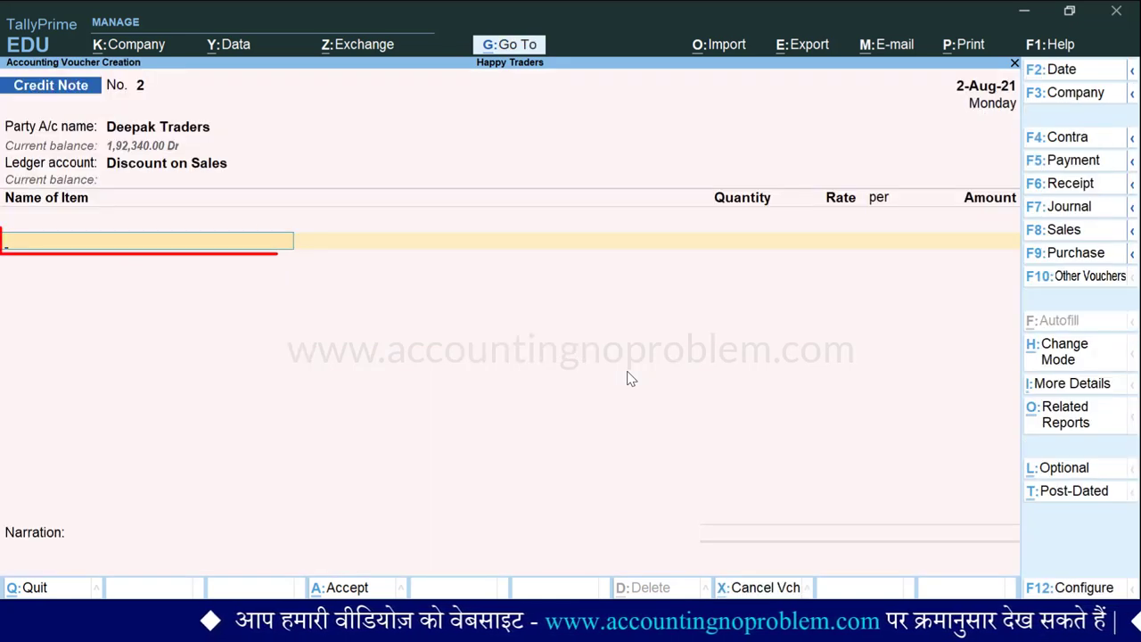
- Add the Printer item to the credit note with no quantity or rate and an amount of 2000
{"action": "type", "text": "P"}
{"action": "key", "text": "Return"}
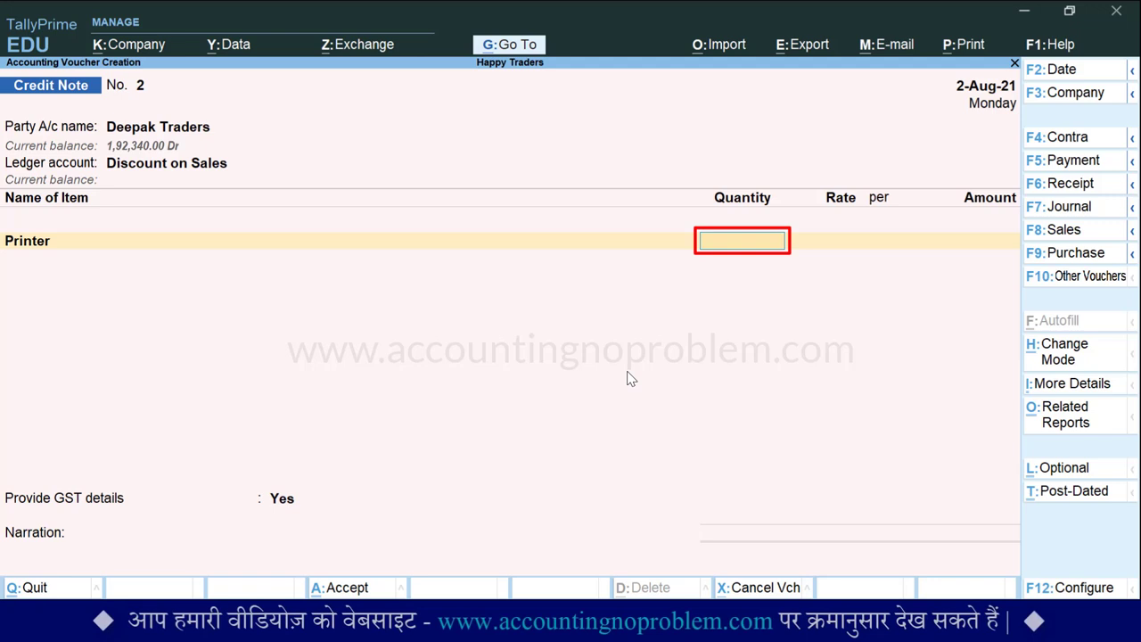
{"action": "key", "text": "Return"}
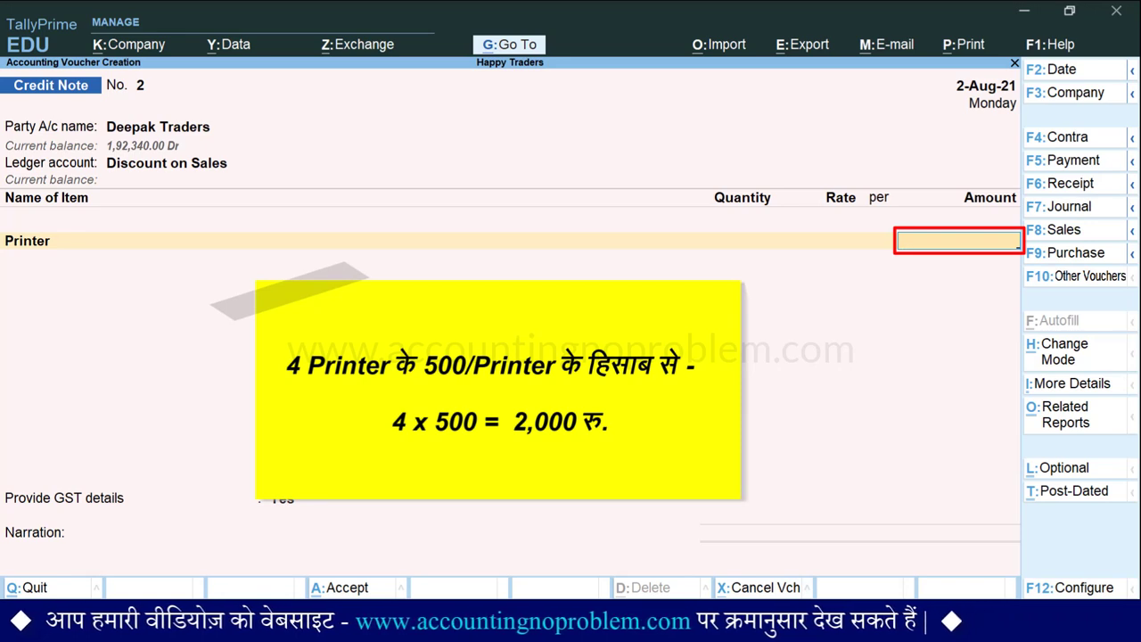
{"action": "type", "text": "2000"}
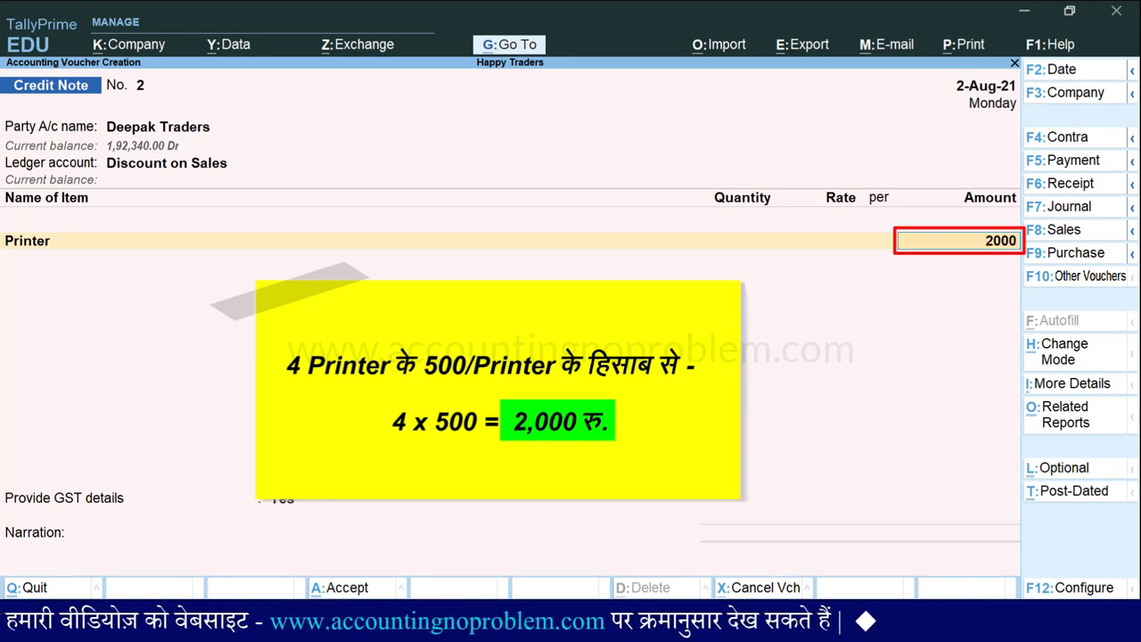
{"action": "key", "text": "Return"}
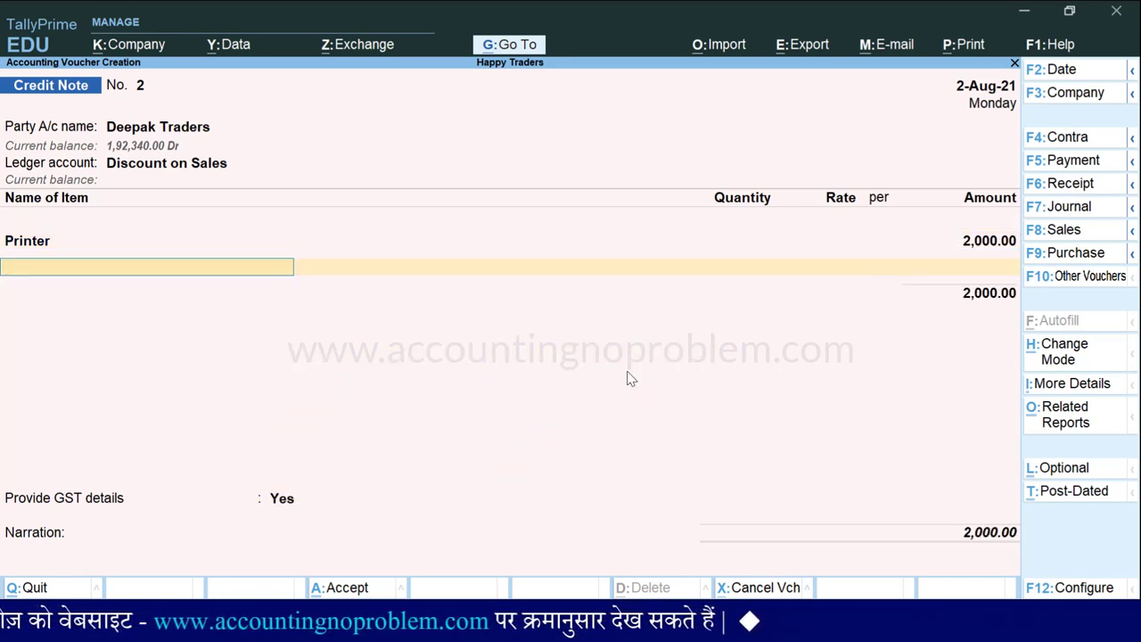
- Add the CGST and SGST ledgers with their calculated amounts to the discount credit note, and end the ledger entries
{"action": "key", "text": "Return"}
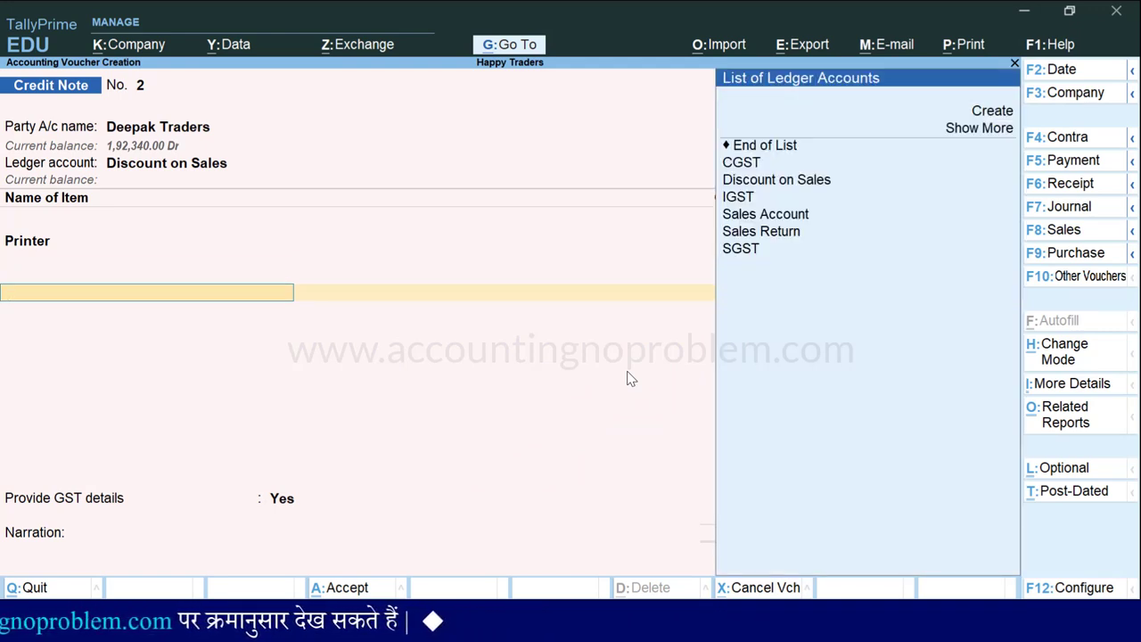
{"action": "type", "text": "c"}
{"action": "key", "text": "Return"}
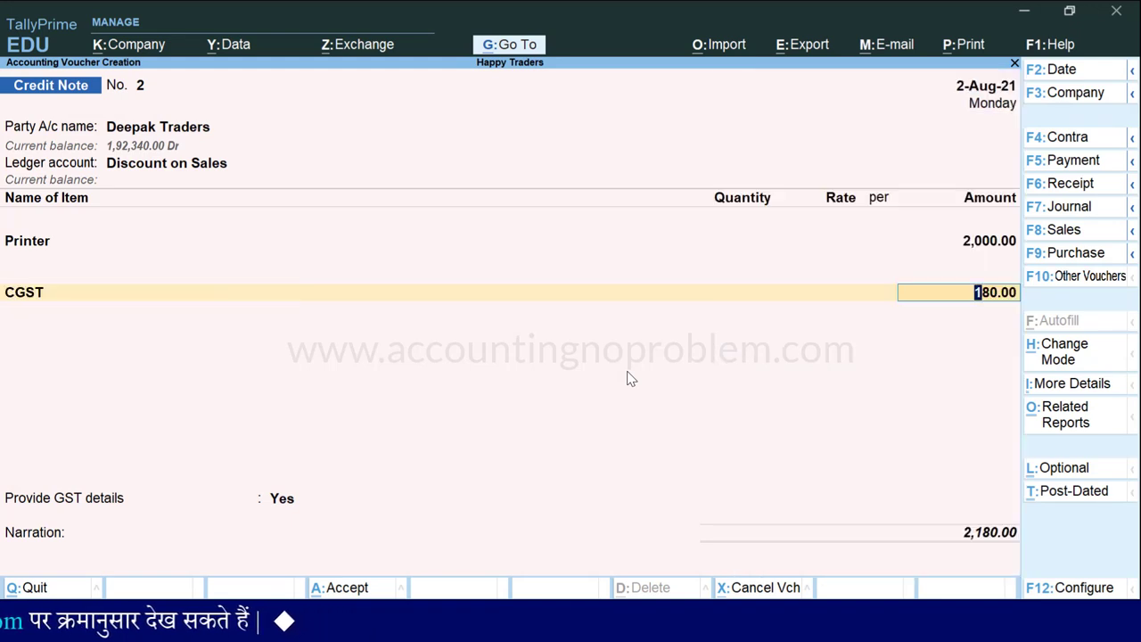
{"action": "key", "text": "Return"}
{"action": "type", "text": "S"}
{"action": "key", "text": "Down"}
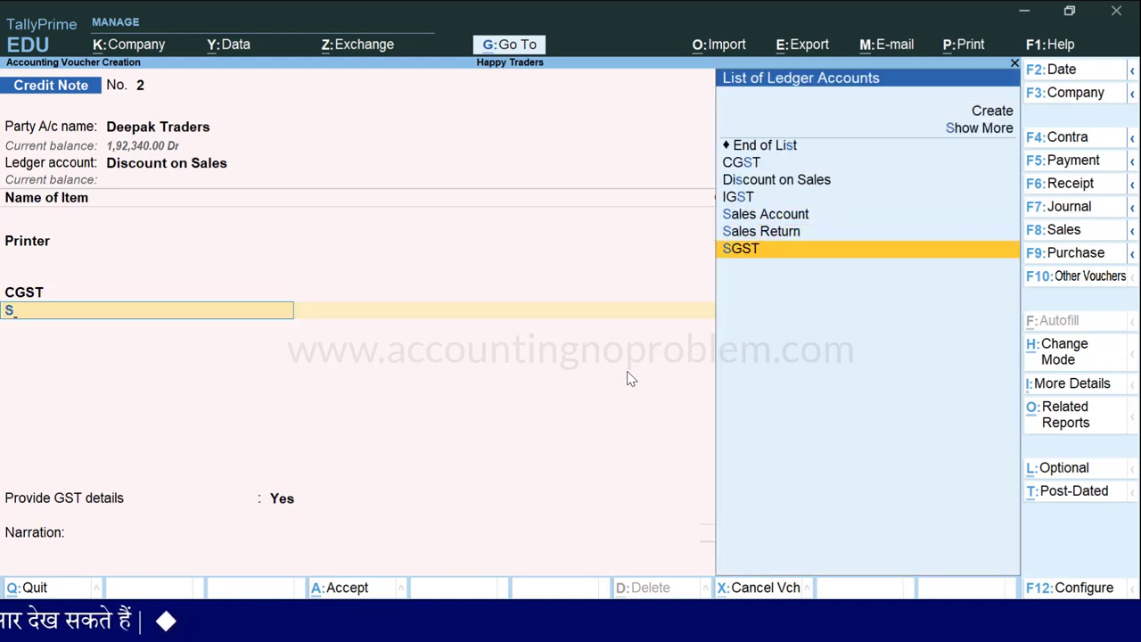
{"action": "key", "text": "Return"}
{"action": "key", "text": "Return"}
{"action": "key", "text": "Return"}
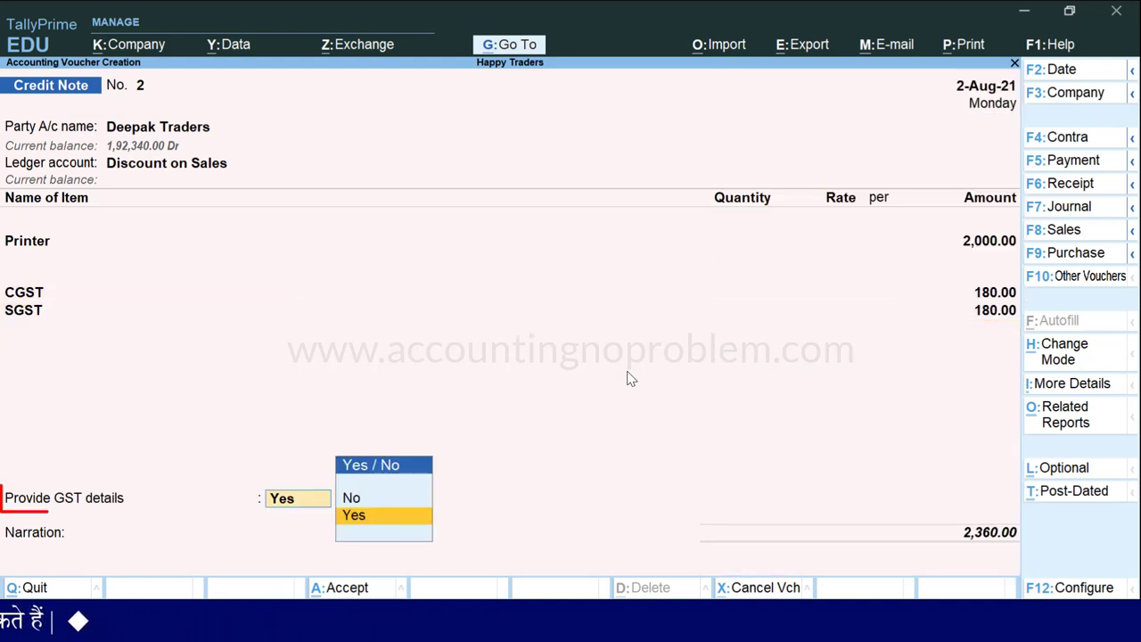
- Provide GST details for the discount credit note with reason 02-Post Sale Discount, leaving the buyer's debit note number and date blank
{"action": "key", "text": "Return"}
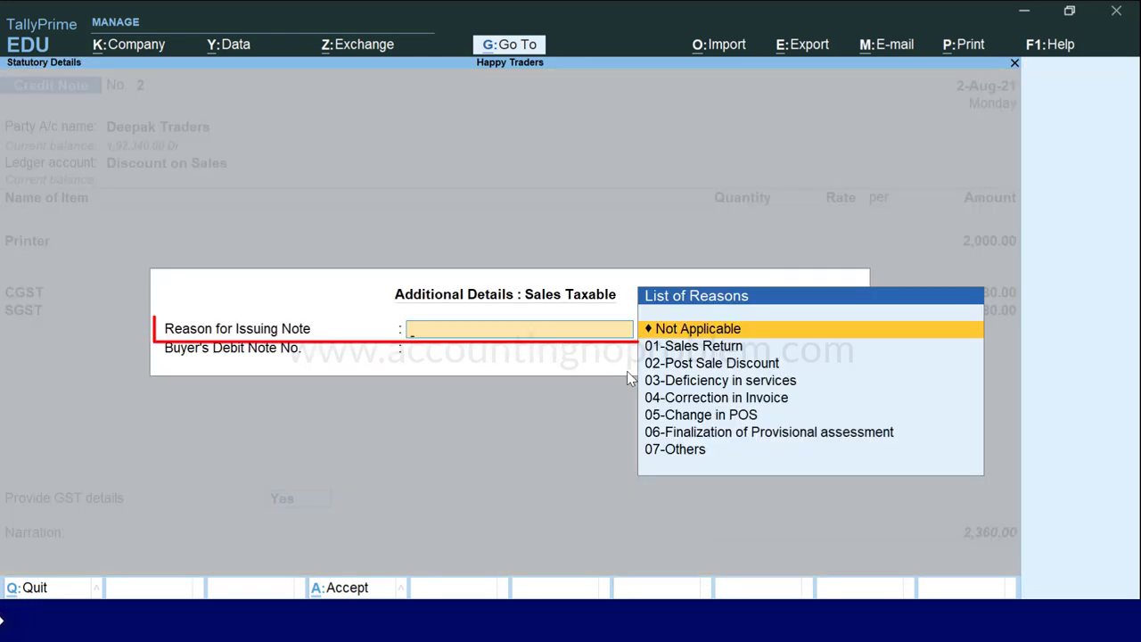
{"action": "key", "text": "Down"}
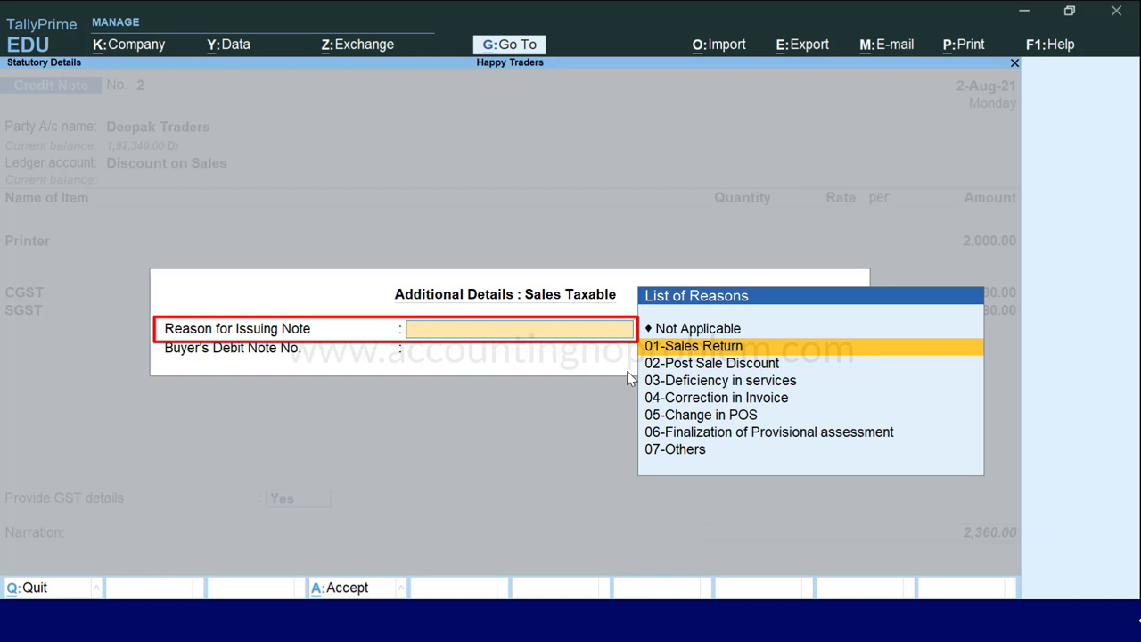
{"action": "key", "text": "Down"}
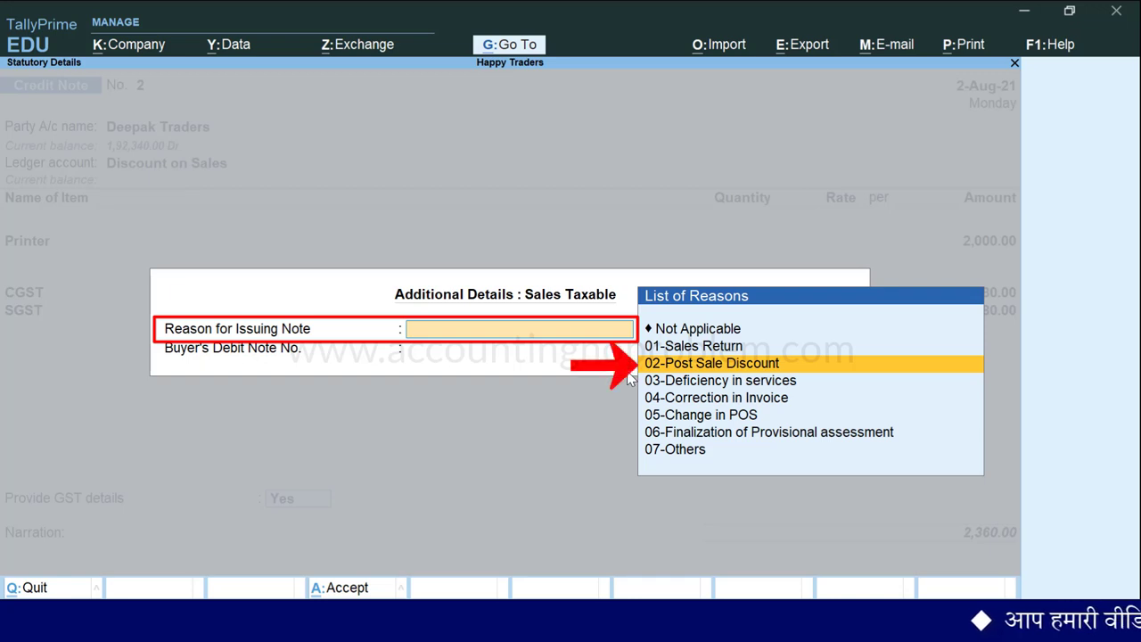
{"action": "key", "text": "Return"}
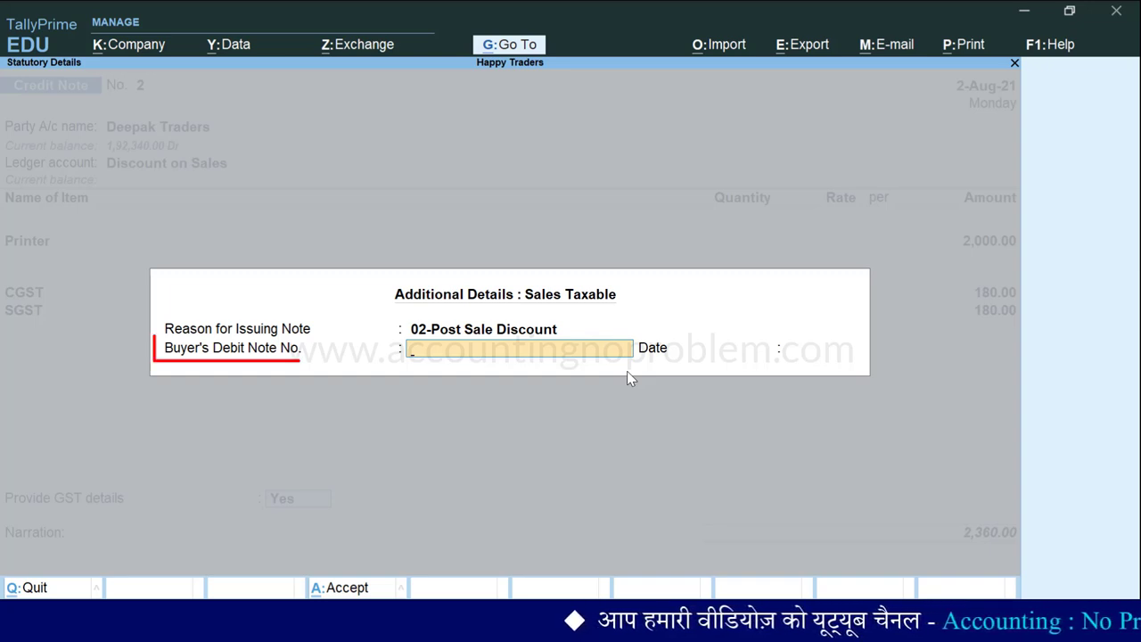
{"action": "key", "text": "Return"}
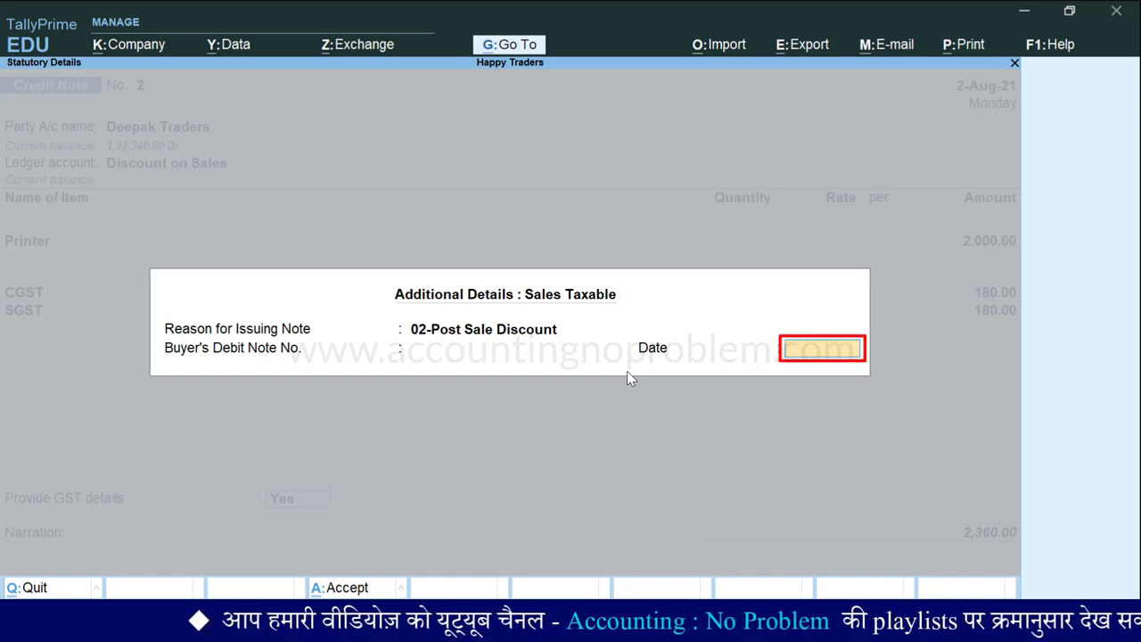
{"action": "key", "text": "Return"}
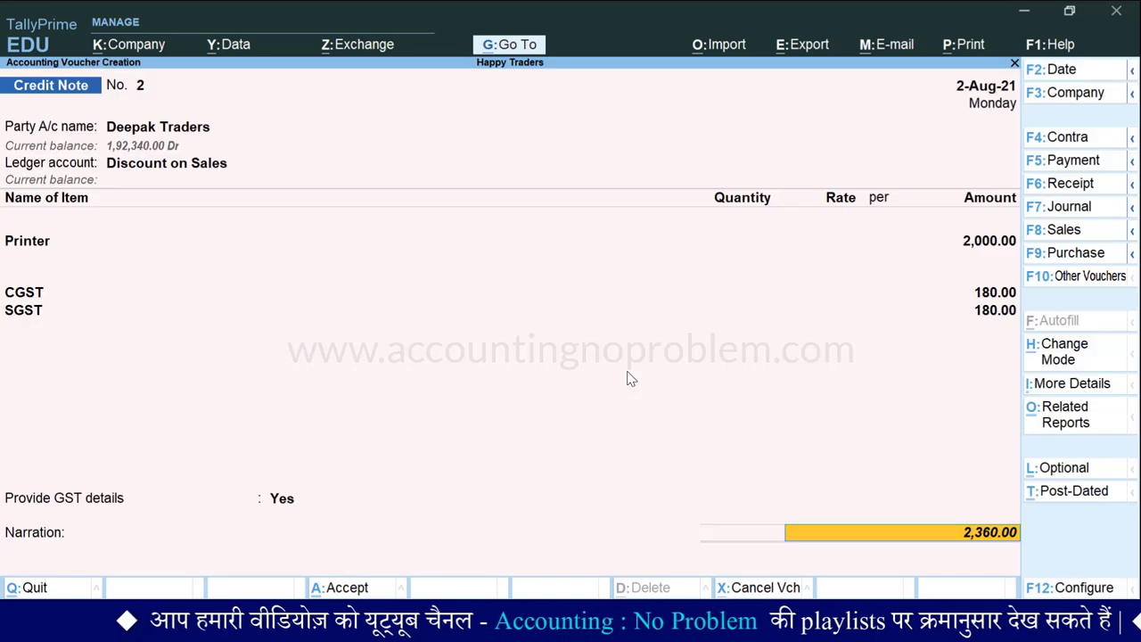
- Allocate the credit note's 2,360.00 Cr as Agst Ref to Deepak Traders' pending bill 8
{"action": "key", "text": "Return"}
{"action": "key", "text": "Return"}
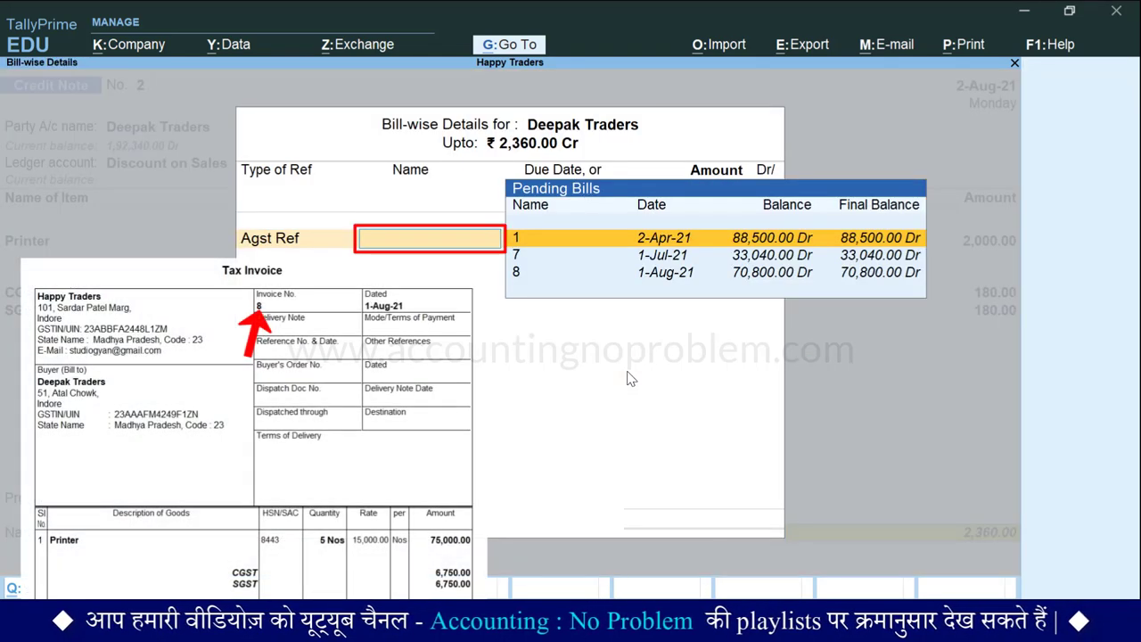
{"action": "key", "text": "Down"}
{"action": "key", "text": "Down"}
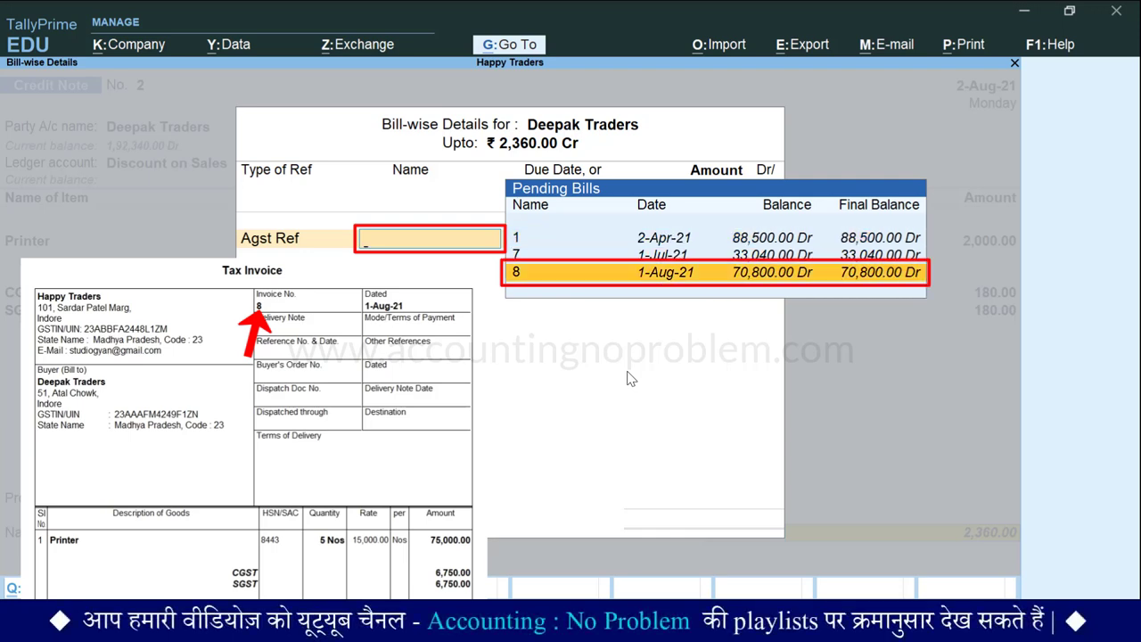
{"action": "key", "text": "Return"}
{"action": "key", "text": "Return"}
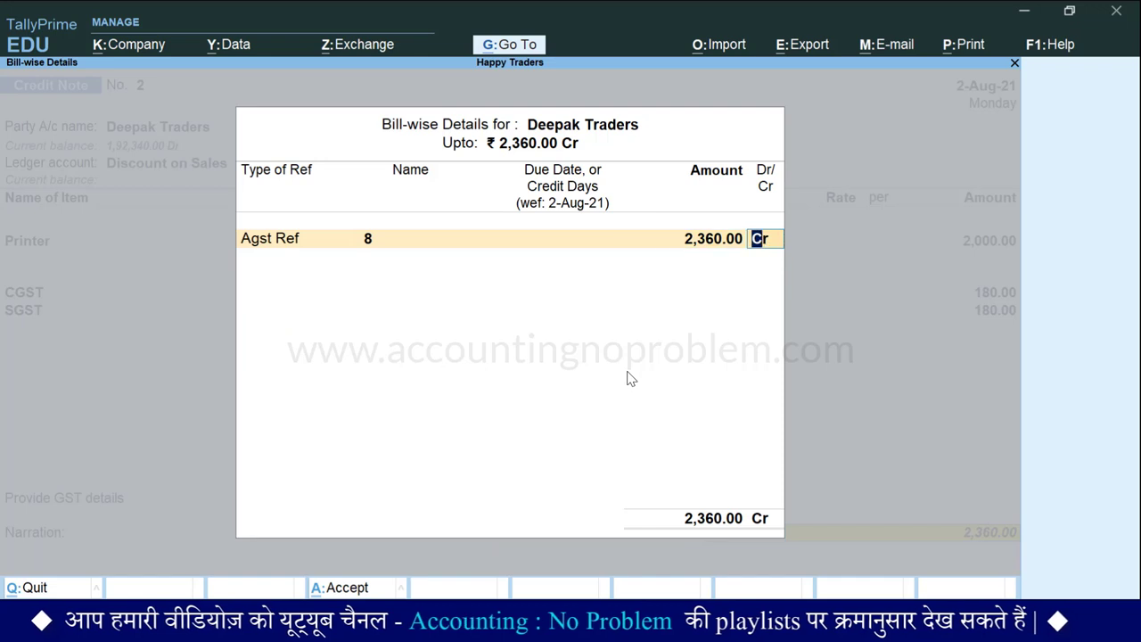
{"action": "key", "text": "Return"}
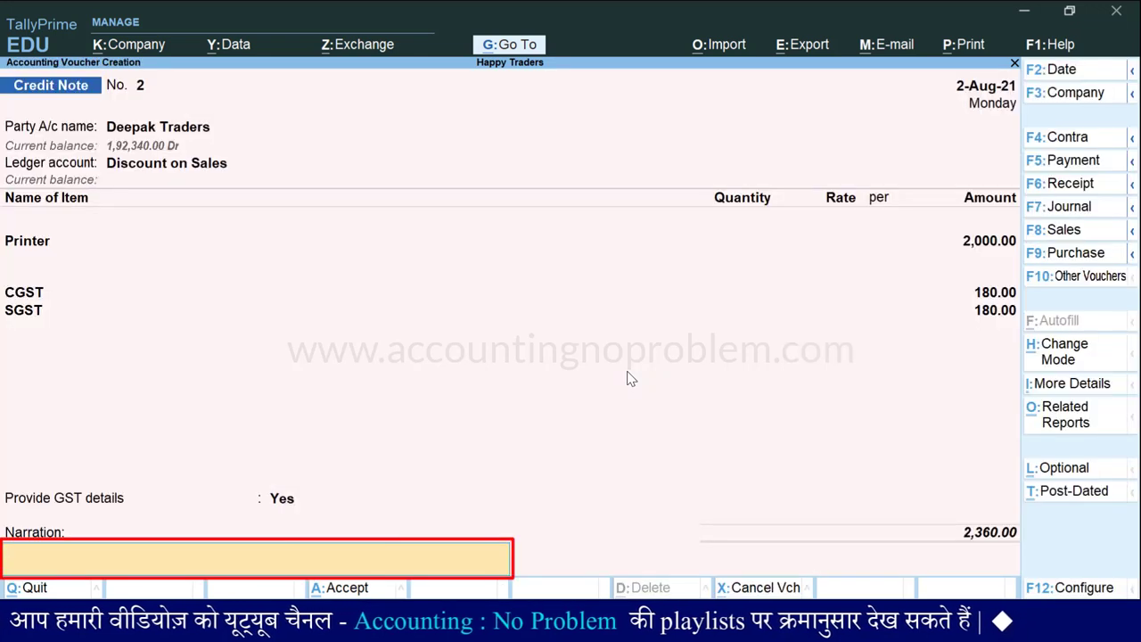
- Enter the narration "Being discount allowed because of poor quality of goods." and save the credit note
{"action": "type", "text": "Being discount allowed because of poor quality of goods."}
{"action": "key", "text": "Return"}
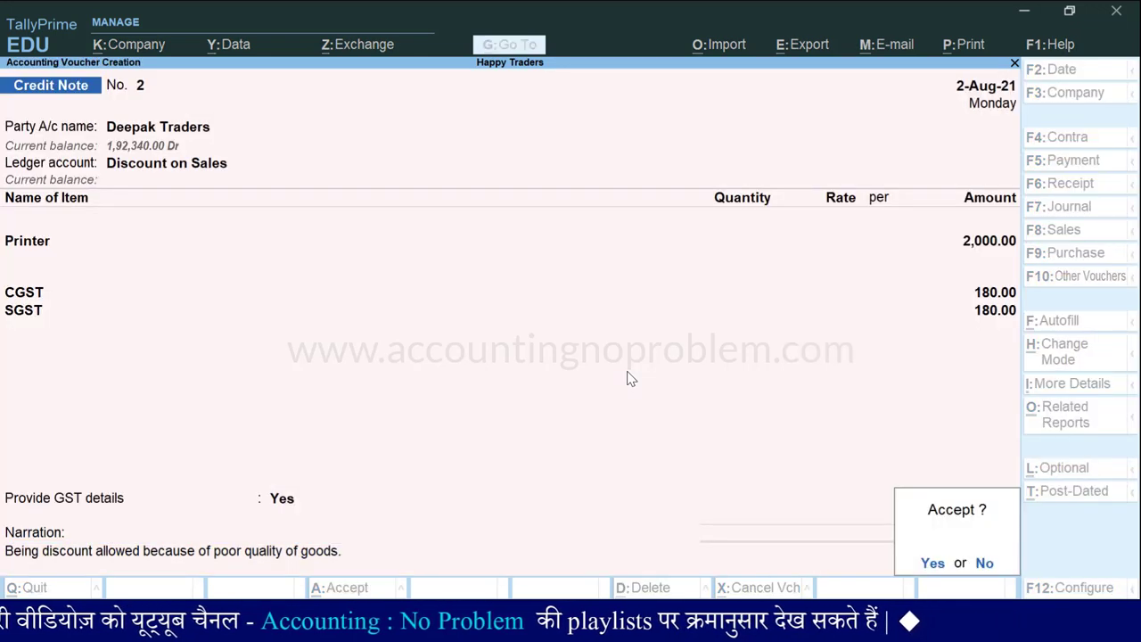
{"action": "key", "text": "Return"}
- Open the GSTR-1 report for the period 1-8-2021 to 31-8-2021
{"action": "key", "text": "alt+g"}
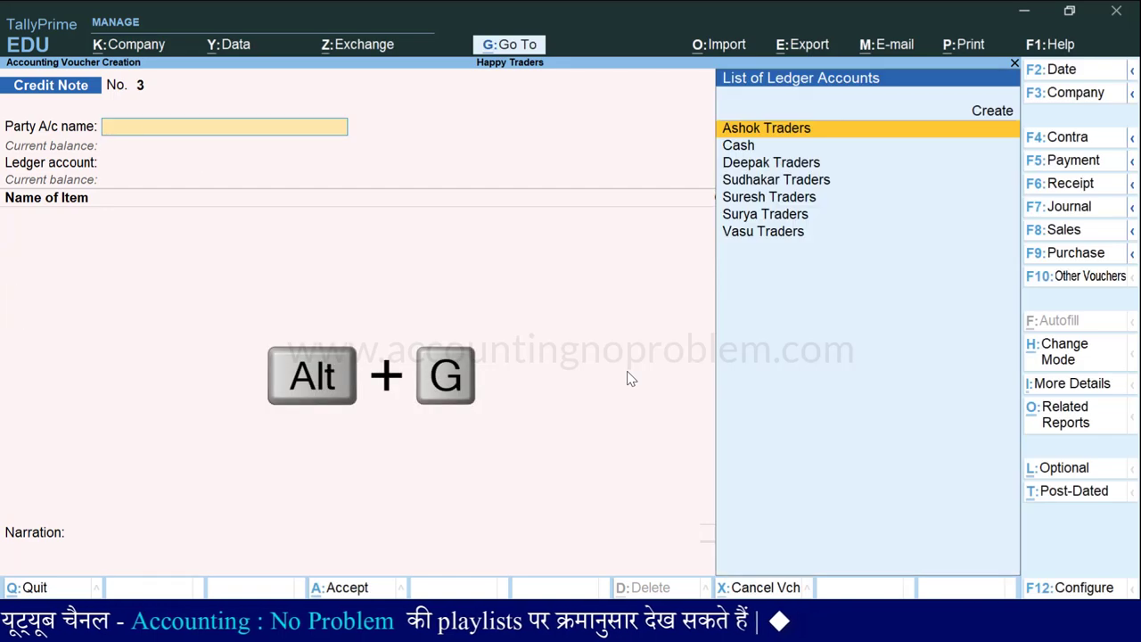
{"action": "type", "text": "Gstr"}
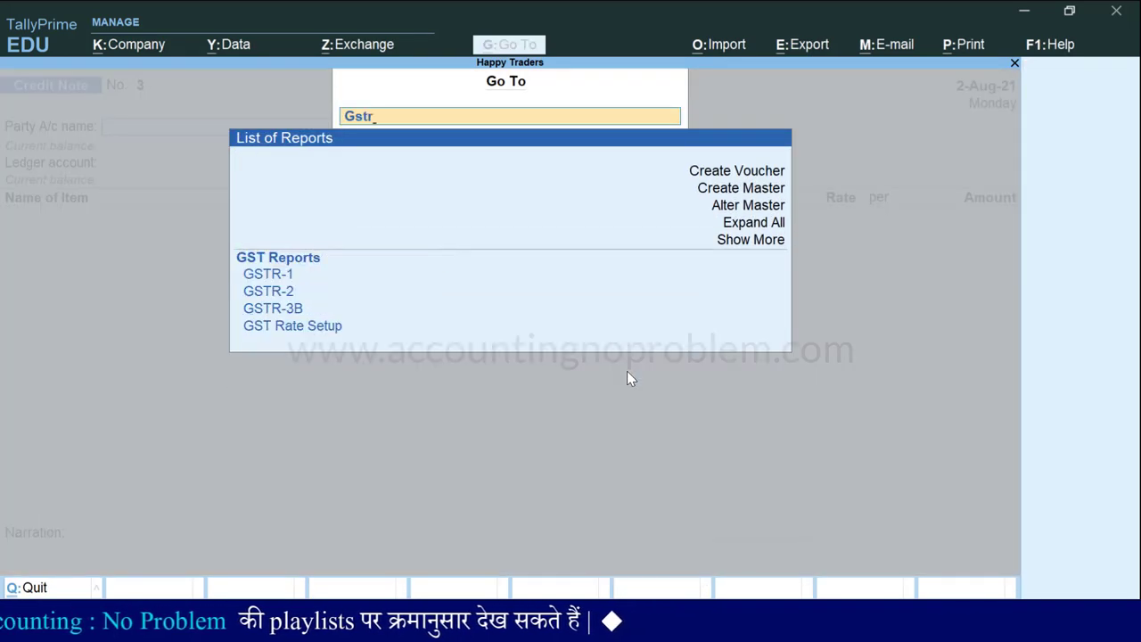
{"action": "type", "text": "1"}
{"action": "key", "text": "Return"}
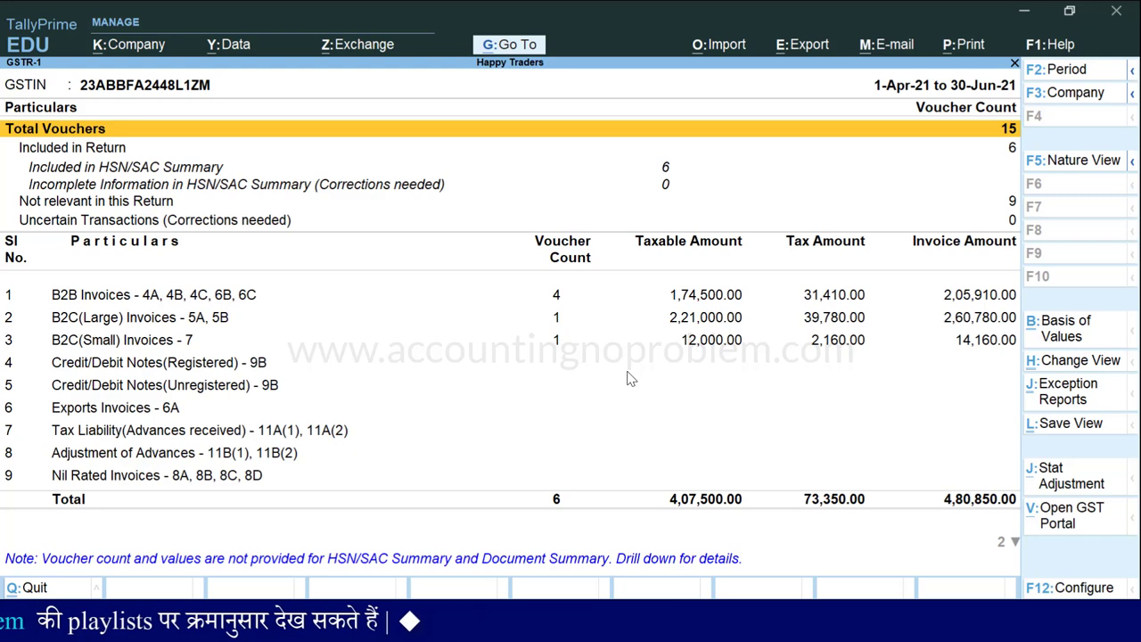
{"action": "key", "text": "F2"}
{"action": "type", "text": "1-8"}
{"action": "key", "text": "Return"}
{"action": "type", "text": "31-8"}
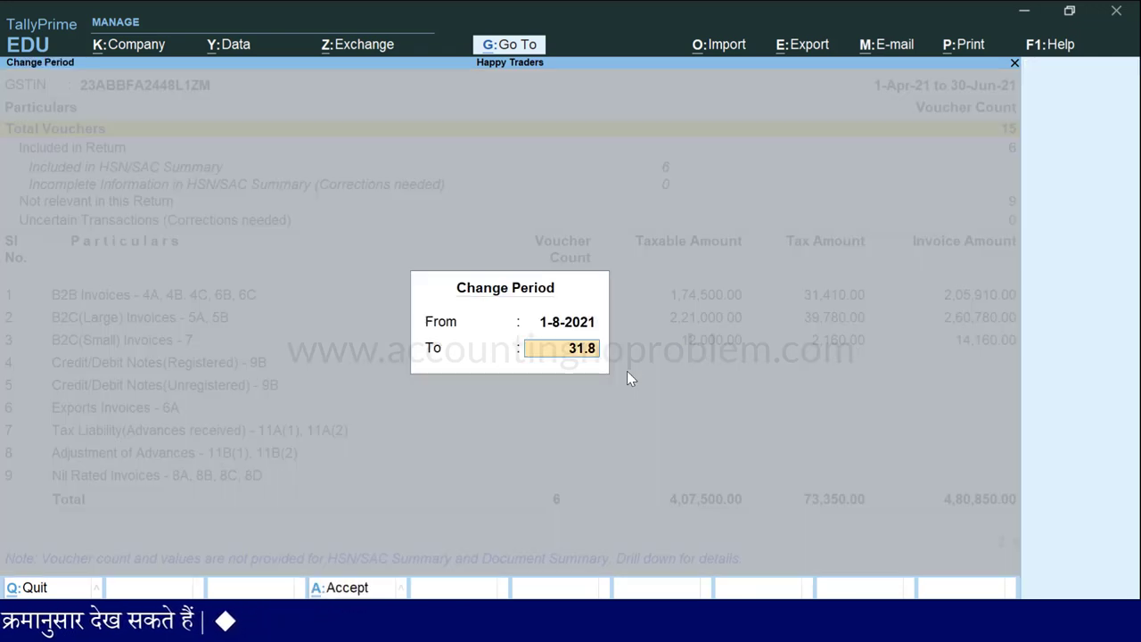
{"action": "key", "text": "Return"}
- Examine the taxable and tax amounts of both credit notes under Credit/Debit Notes(Registered) - 9B, and return to the GSTR-1 summary
{"action": "key", "text": "Down"}
{"action": "key", "text": "Down"}
{"action": "key", "text": "Down"}
{"action": "key", "text": "Down"}
{"action": "key", "text": "Down"}
{"action": "key", "text": "Down"}
{"action": "key", "text": "Down"}
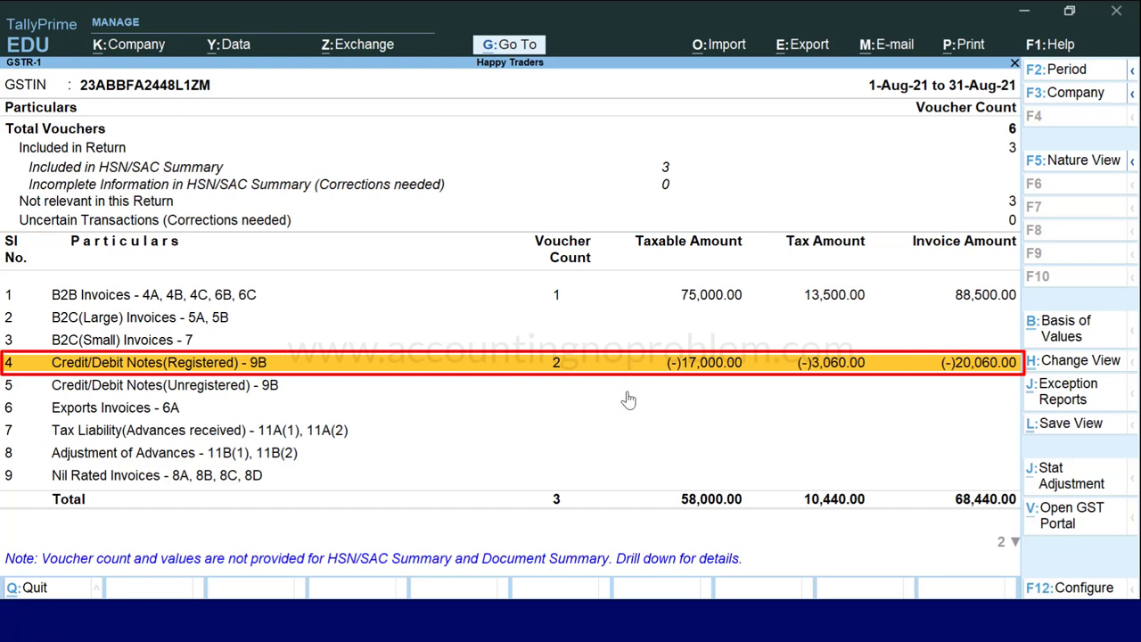
{"action": "key", "text": "Return"}
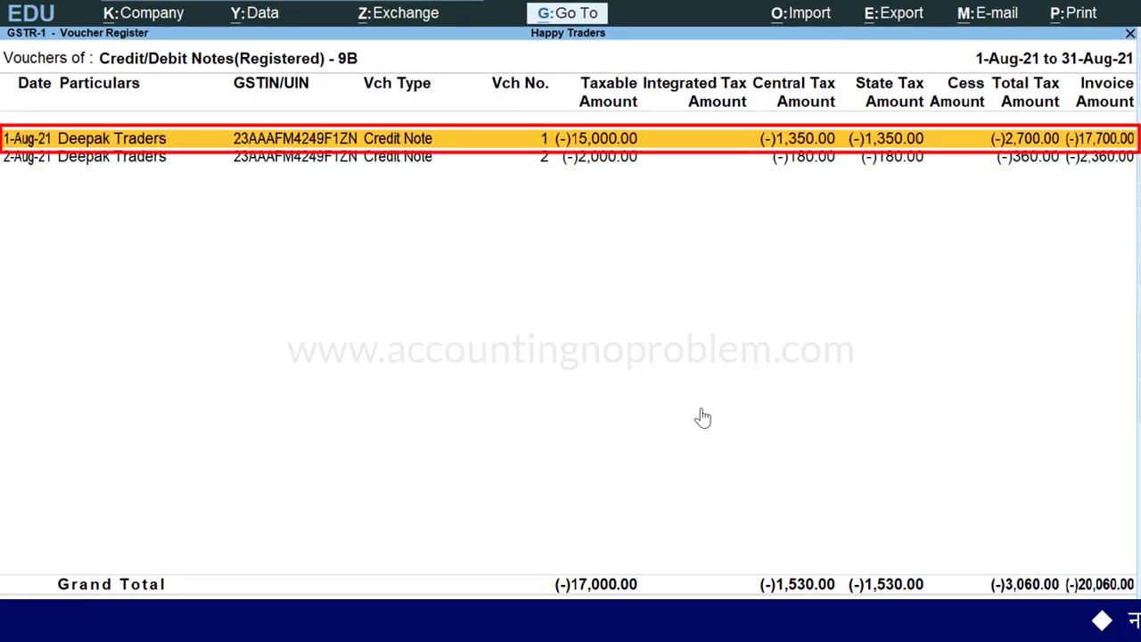
{"action": "key", "text": "Down"}
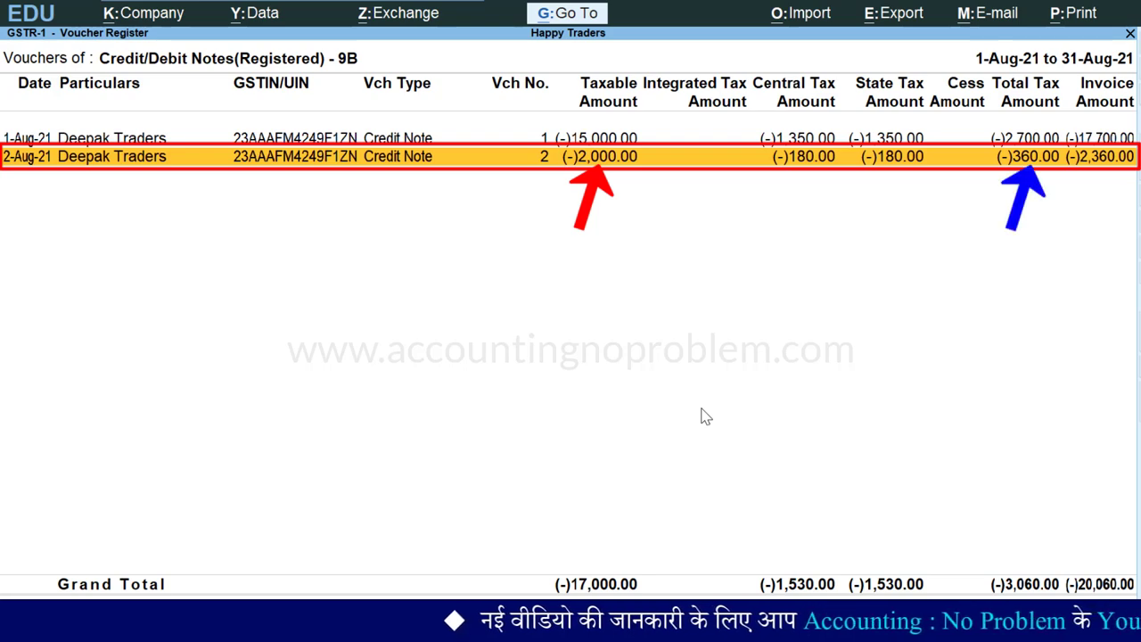
{"action": "key", "text": "Escape"}
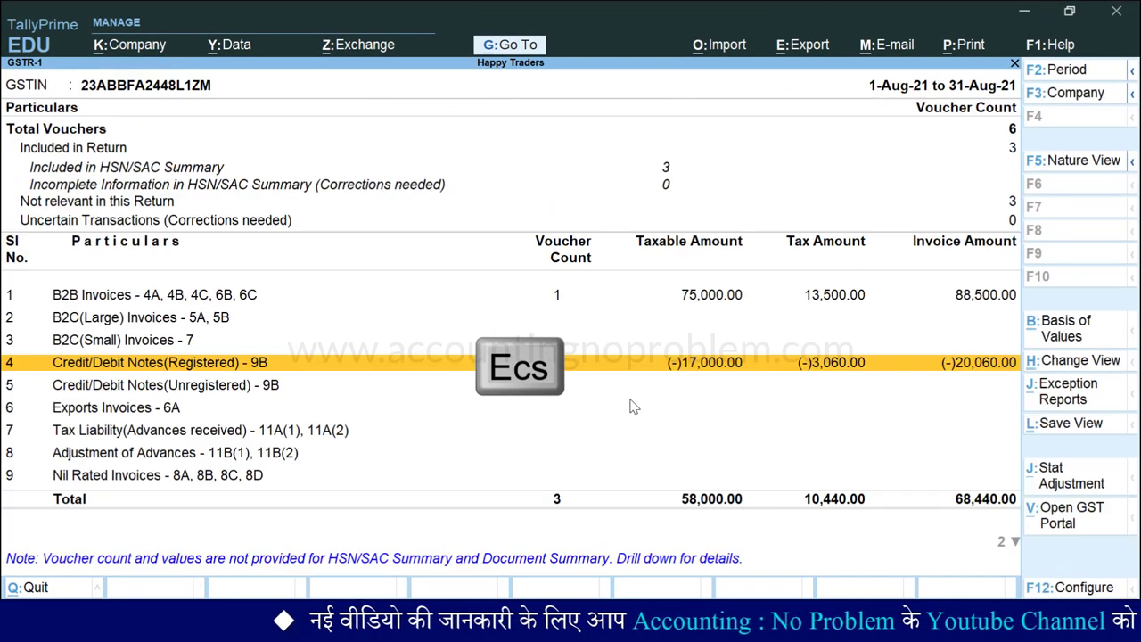
- Open the Printer's August stock item vouchers from the Stock Summary
{"action": "key", "text": "alt+g"}
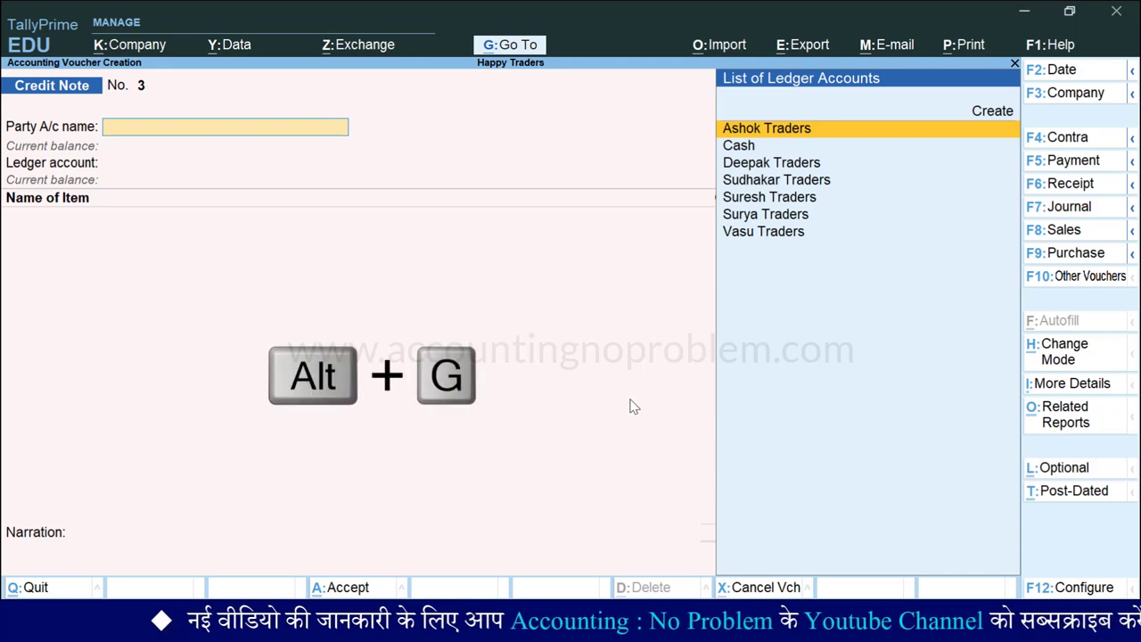
{"action": "key", "text": "Down"}
{"action": "key", "text": "Down"}
{"action": "key", "text": "Down"}
{"action": "key", "text": "Down"}
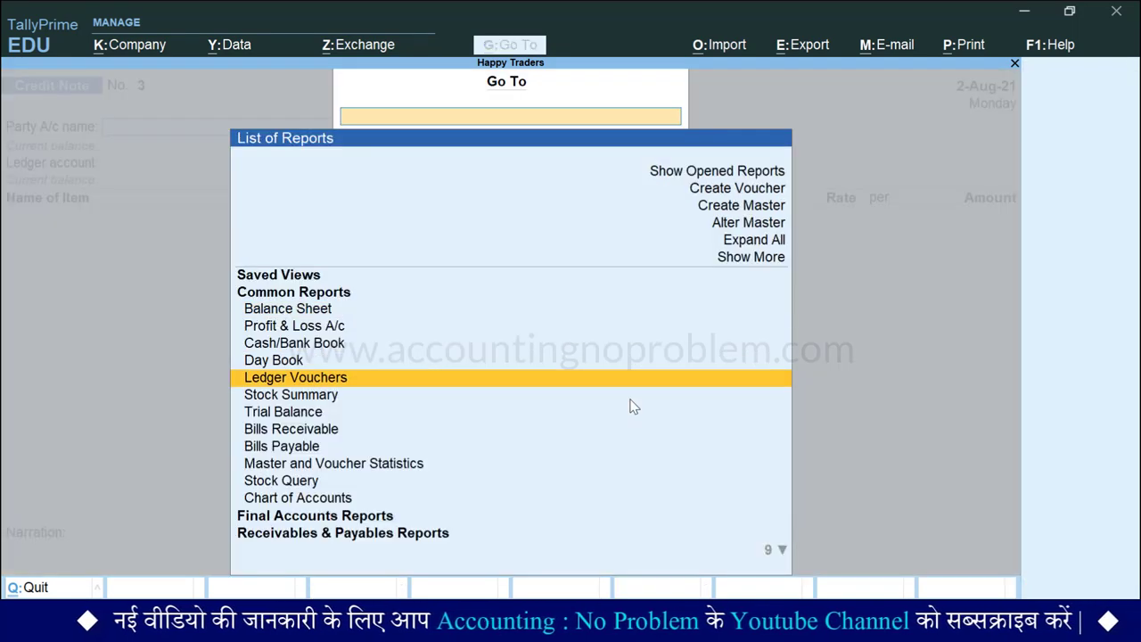
{"action": "key", "text": "Down"}
{"action": "key", "text": "Return"}
{"action": "key", "text": "Down"}
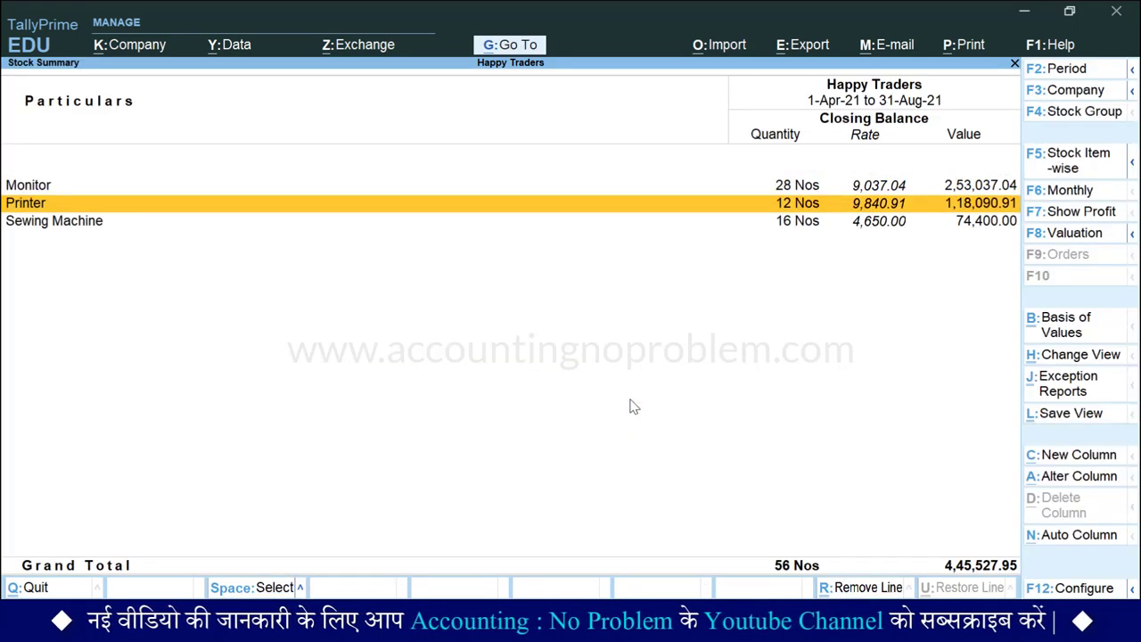
{"action": "key", "text": "Return"}
{"action": "key", "text": "Return"}
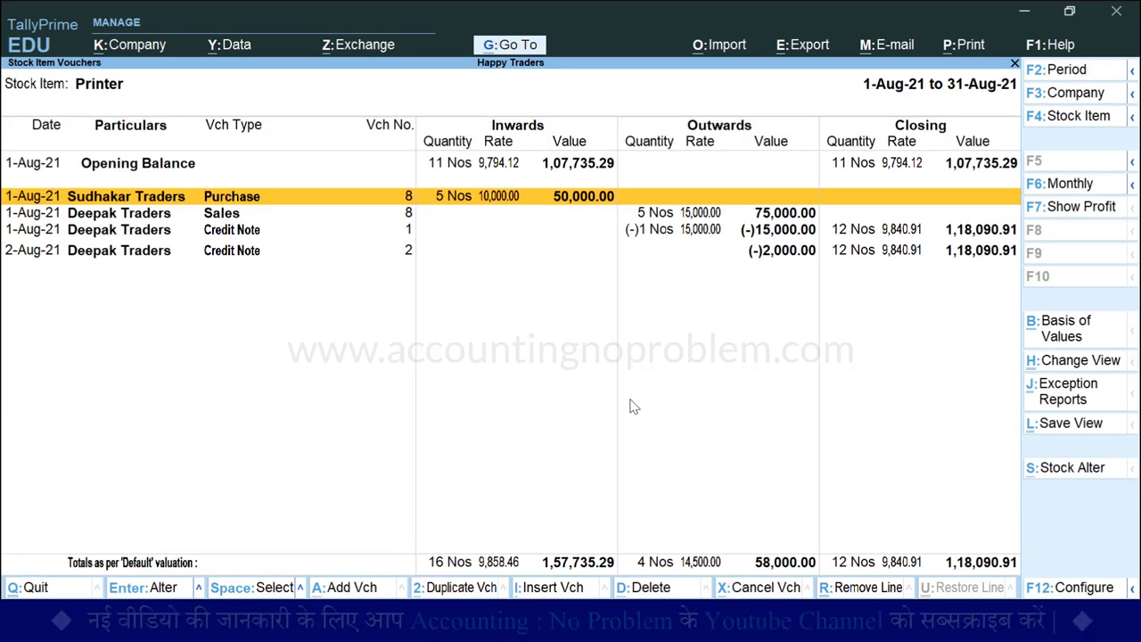
- Check the discount credit note's effect on the Printer's outward value and closing quantity, and return to credit note entry
{"action": "key", "text": "Down"}
{"action": "key", "text": "Down"}
{"action": "key", "text": "Down"}
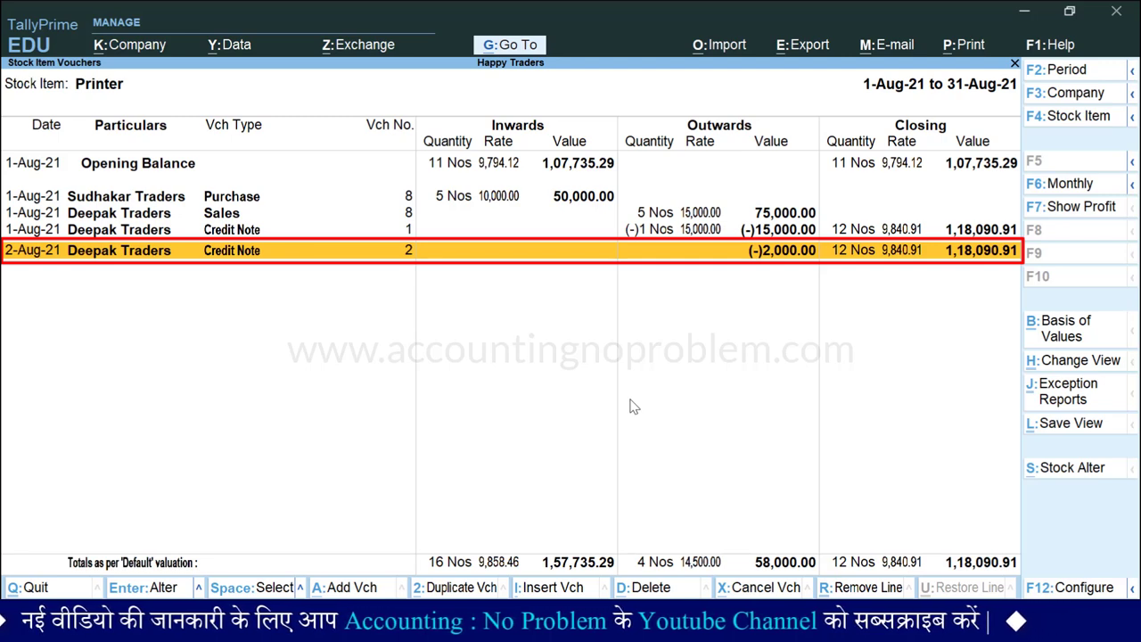
{"action": "key", "text": "Escape"}
{"action": "key", "text": "Escape"}
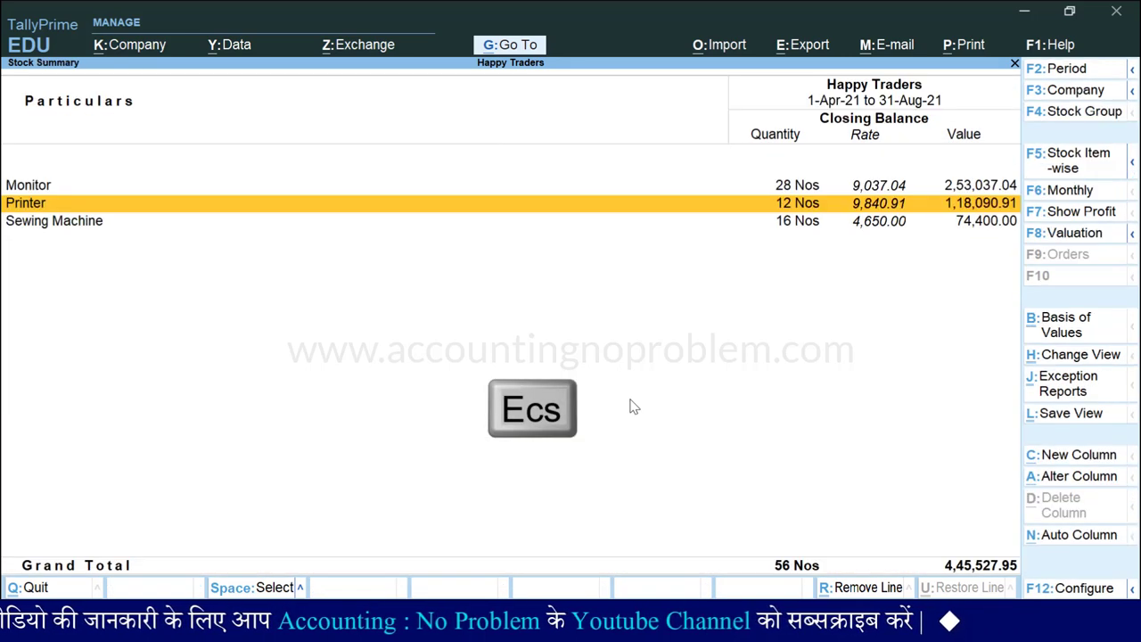
{"action": "key", "text": "ctrl+F8"}
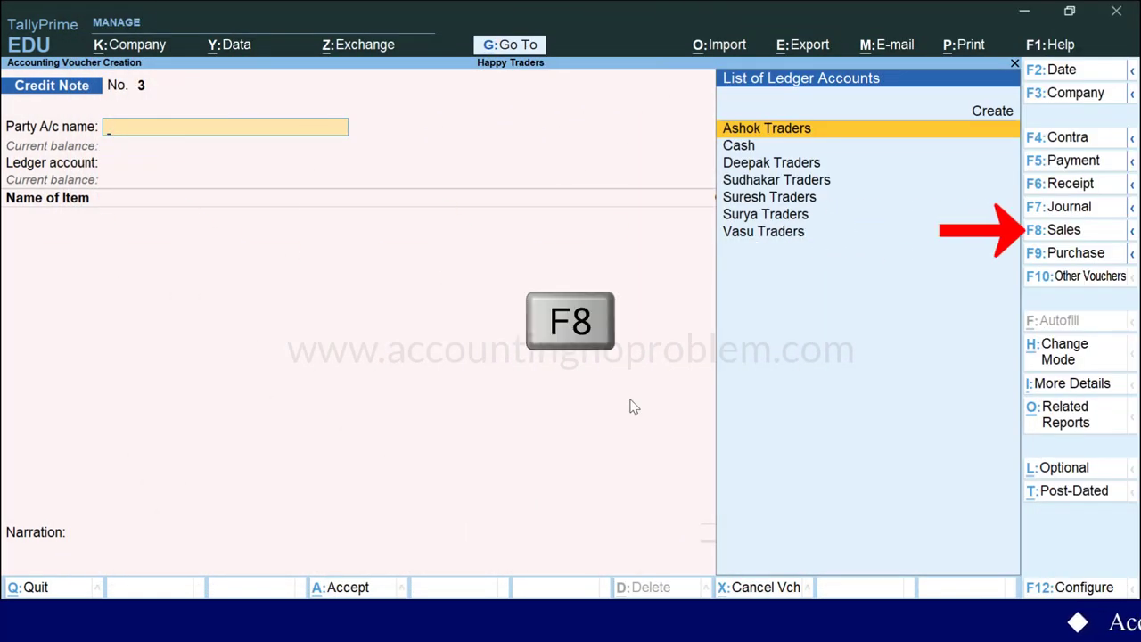
- Start a sales voucher dated 1-Oct-21
{"action": "key", "text": "F8"}
{"action": "key", "text": "F2"}
{"action": "type", "text": "1.1"}
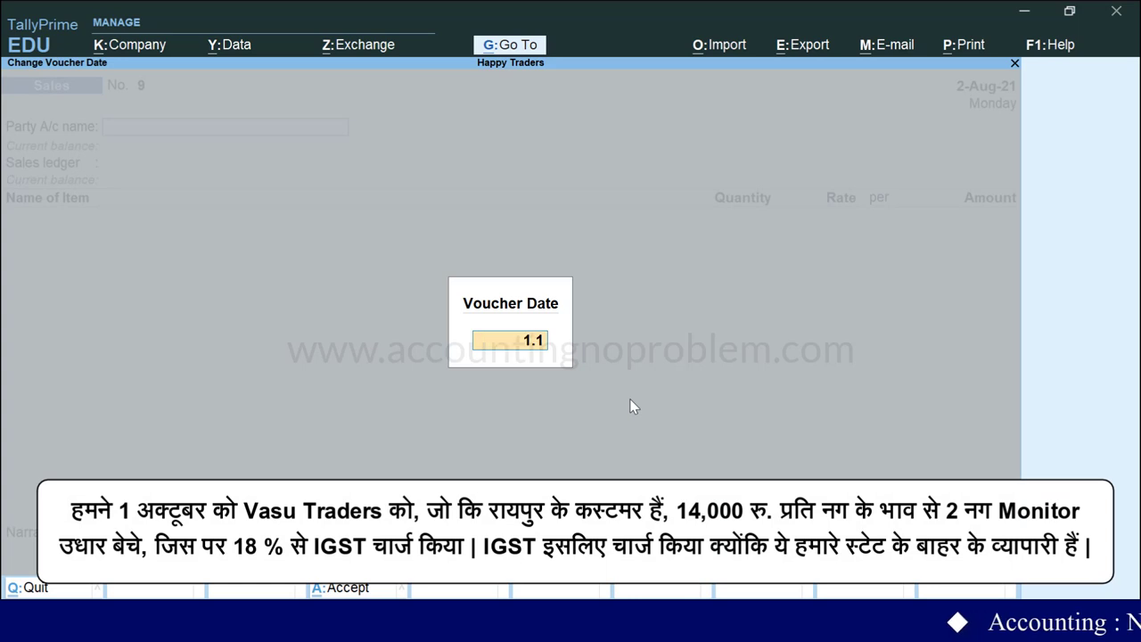
{"action": "key", "text": "Return"}
- Set Vasu Traders as the sales voucher's party and accept the default dispatch and party details
{"action": "key", "text": "Down"}
{"action": "key", "text": "Down"}
{"action": "key", "text": "Down"}
{"action": "key", "text": "Down"}
{"action": "key", "text": "Down"}
{"action": "key", "text": "Down"}
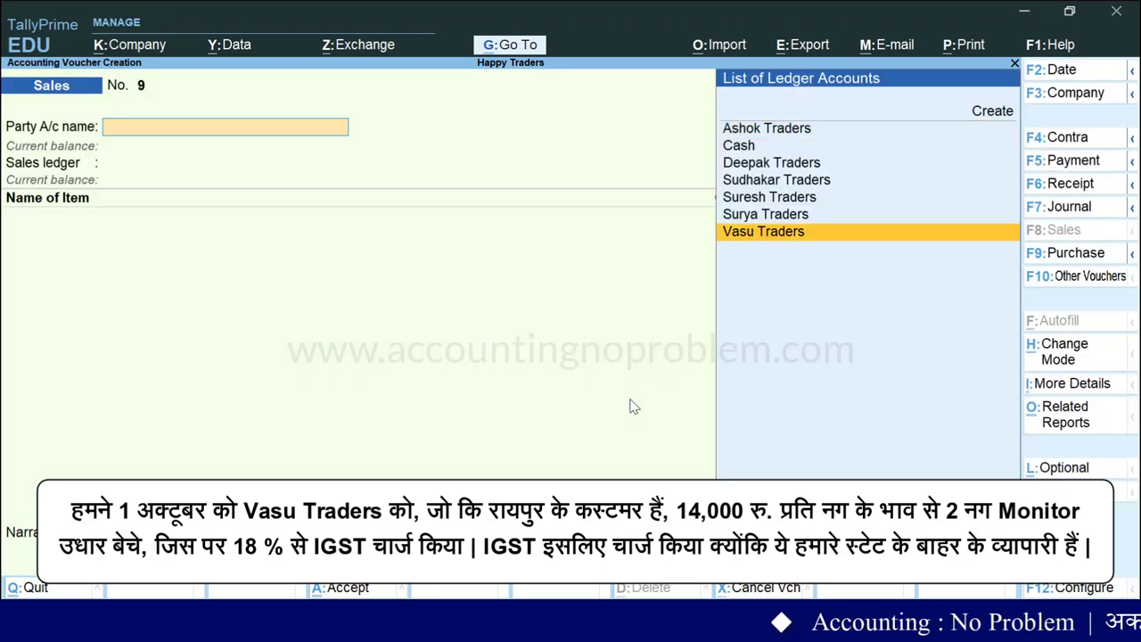
{"action": "key", "text": "Return"}
{"action": "key", "text": "ctrl+a"}
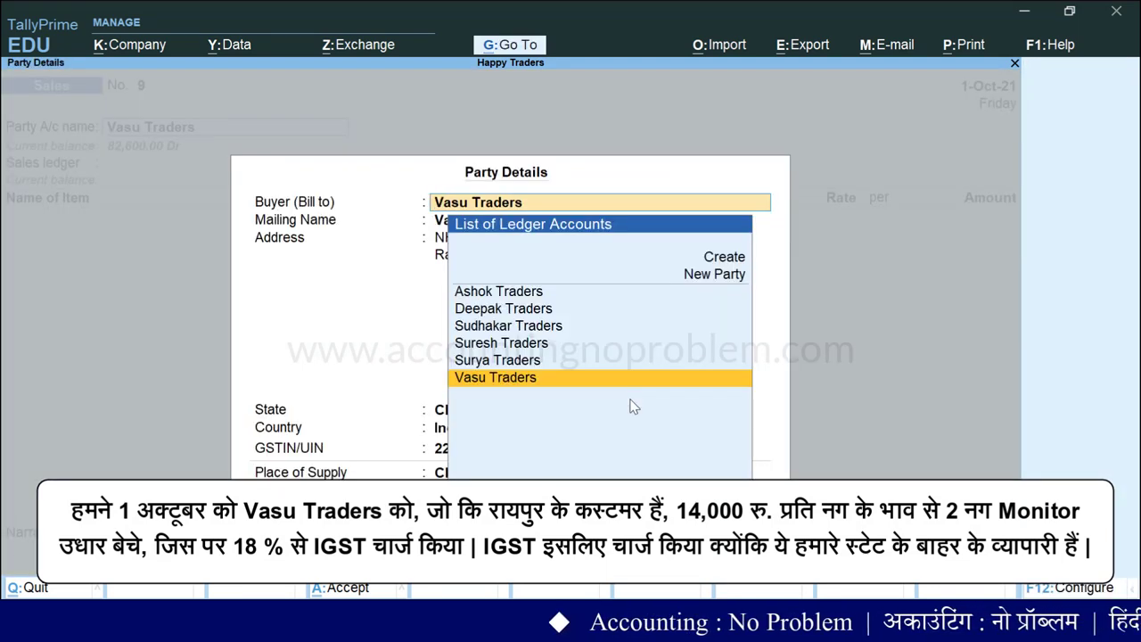
{"action": "key", "text": "Return"}
{"action": "key", "text": "ctrl+a"}
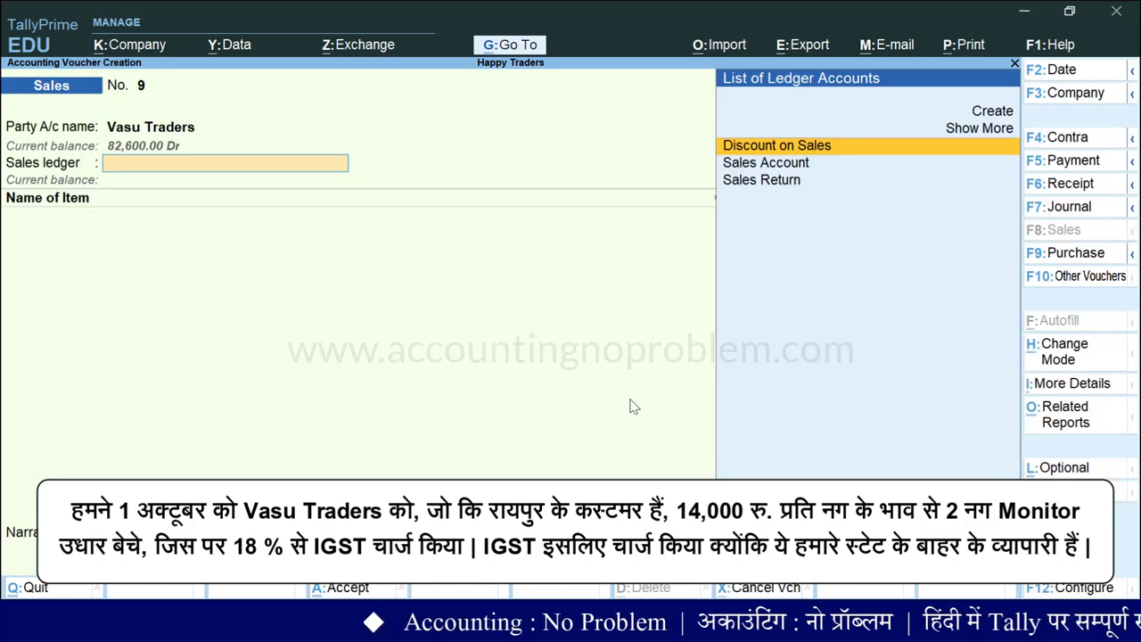
- Choose Sales Account as the sales ledger and add 2 Nos of Monitor at a rate of 14,000
{"action": "key", "text": "Down"}
{"action": "key", "text": "Return"}
{"action": "type", "text": "M"}
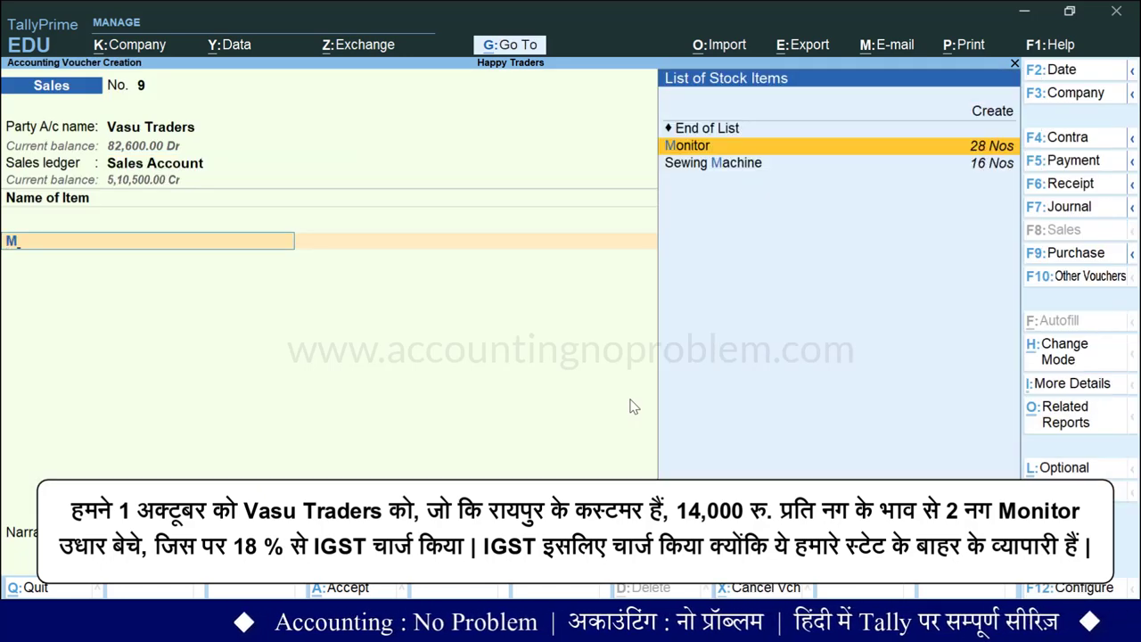
{"action": "key", "text": "Return"}
{"action": "type", "text": "2"}
{"action": "key", "text": "Return"}
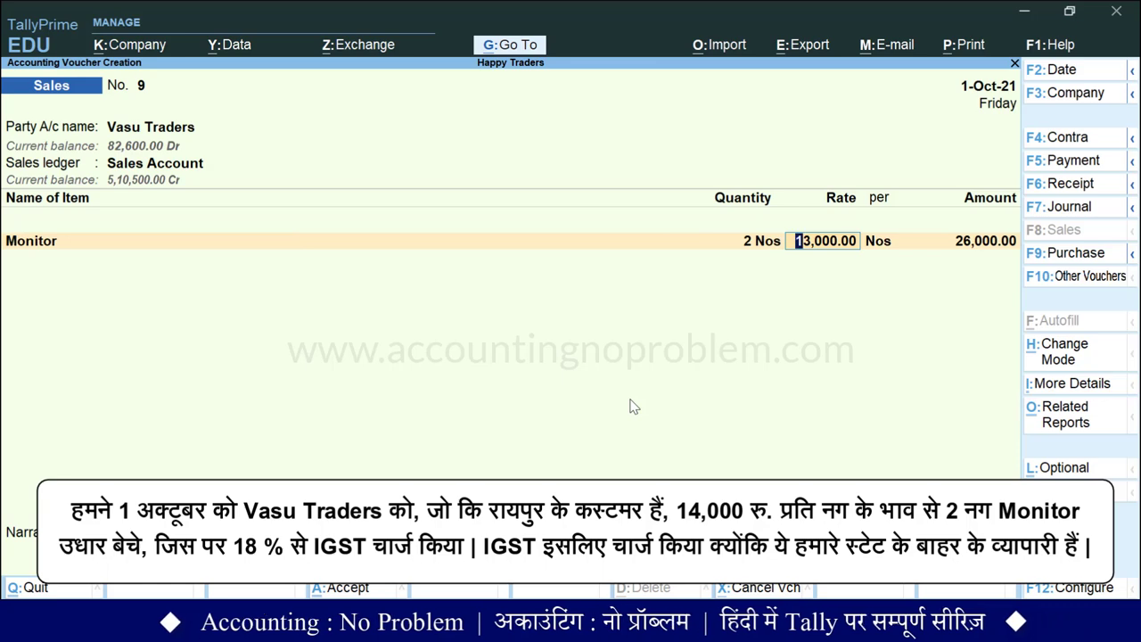
{"action": "type", "text": "14000"}
{"action": "key", "text": "Return"}
{"action": "key", "text": "Return"}
{"action": "key", "text": "Return"}
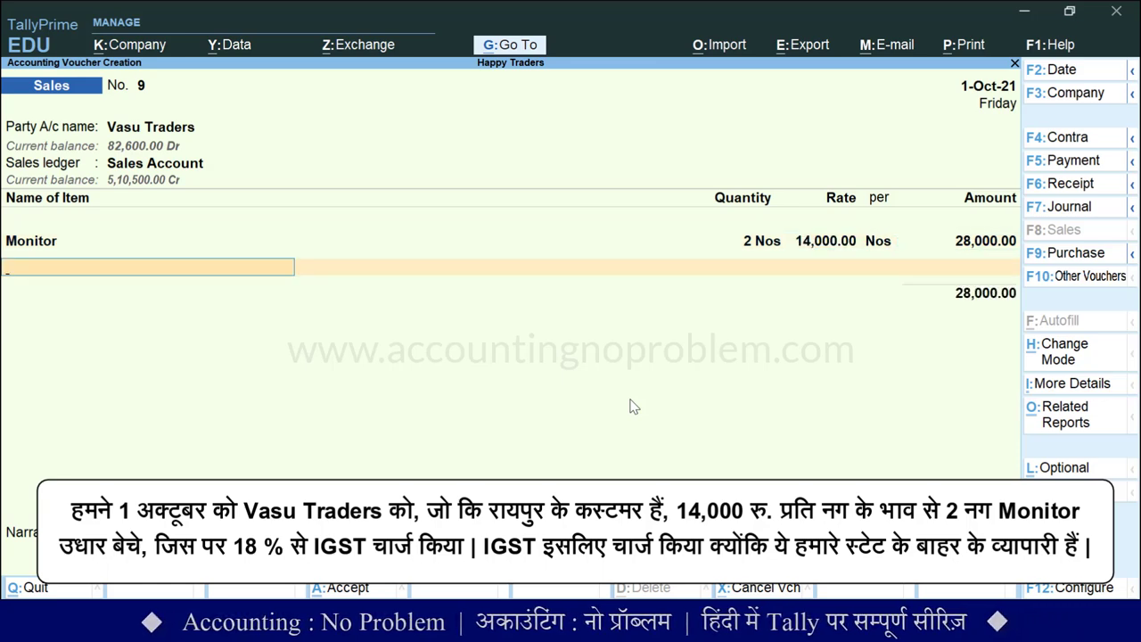
- Add the IGST ledger with its calculated amount to the Monitor sale, and accept the remaining voucher details up to the narration
{"action": "key", "text": "Return"}
{"action": "type", "text": "I"}
{"action": "key", "text": "Return"}
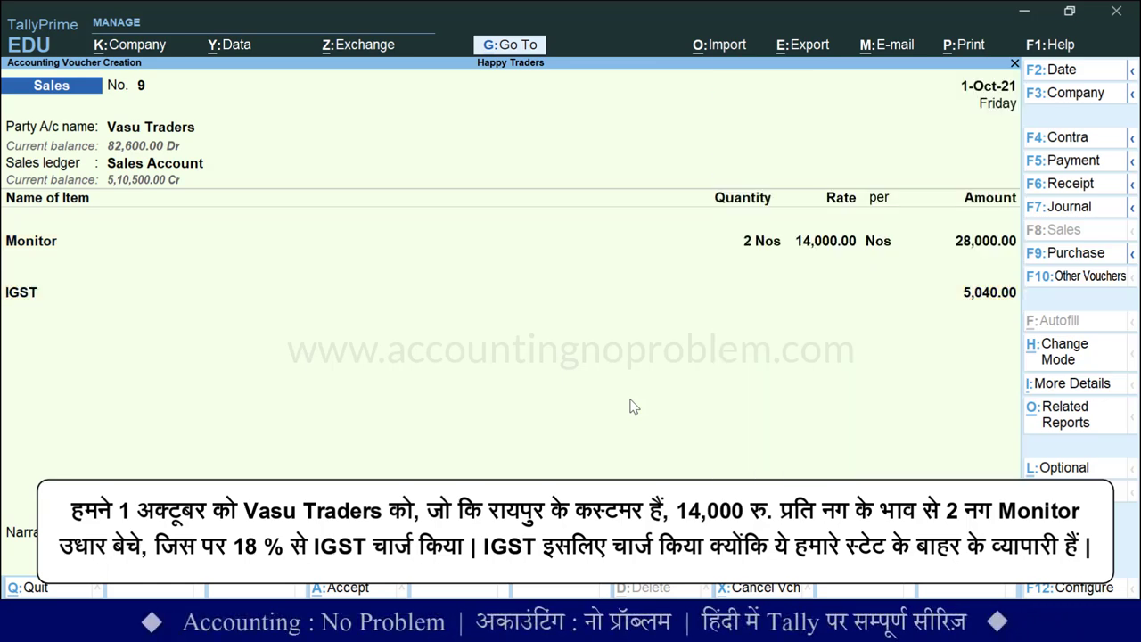
{"action": "key", "text": "Return"}
{"action": "key", "text": "Return"}
{"action": "key", "text": "Return"}
{"action": "key", "text": "Return"}
{"action": "key", "text": "Return"}
{"action": "key", "text": "Return"}
{"action": "key", "text": "Return"}
{"action": "key", "text": "Return"}
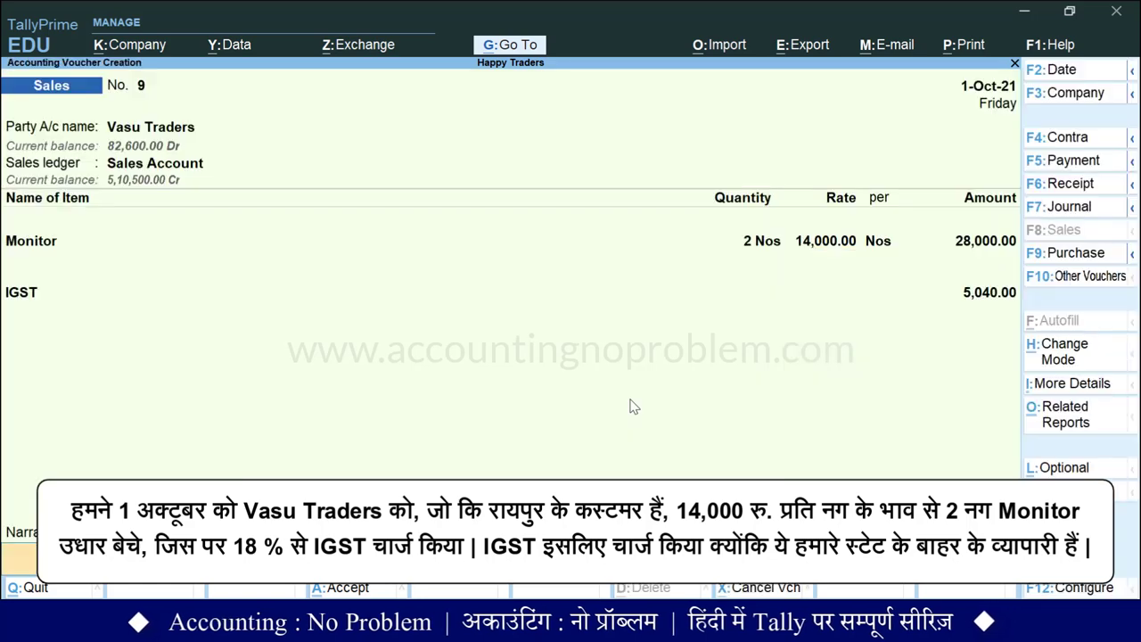
- Save the Monitor sales voucher and start a credit note dated 1-Oct-21
{"action": "key", "text": "Return"}
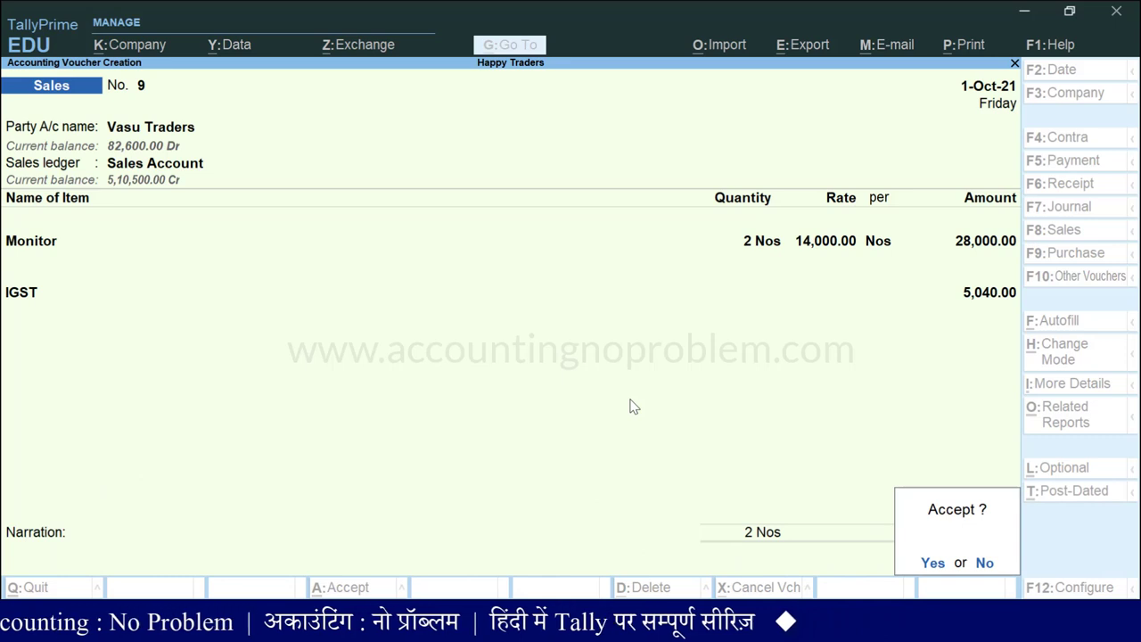
{"action": "key", "text": "Return"}
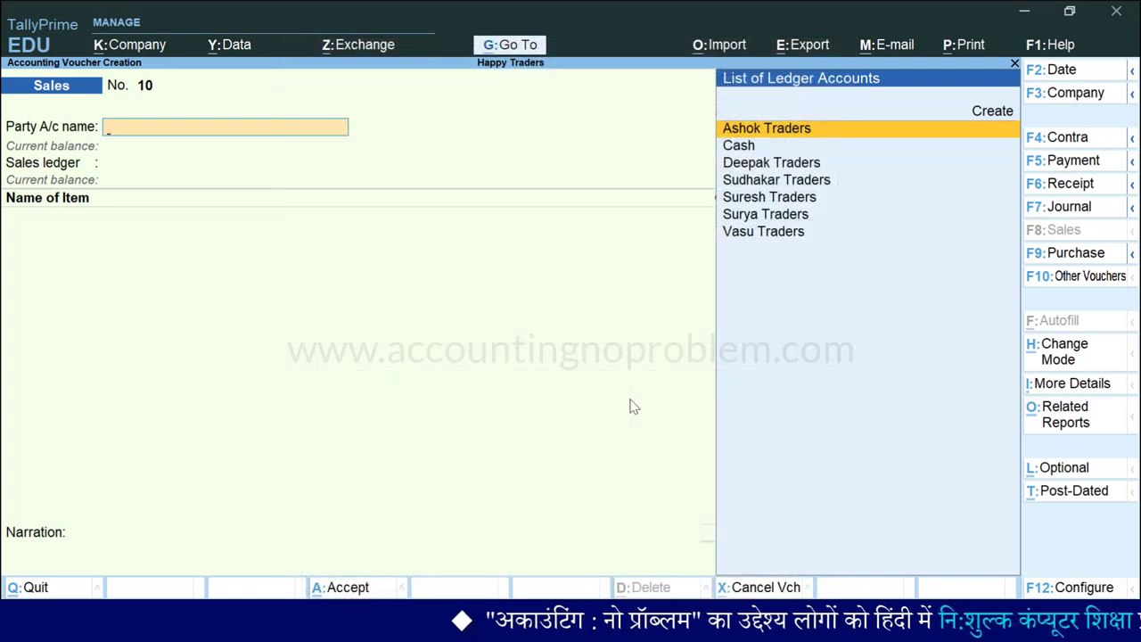
{"action": "key", "text": "alt"}
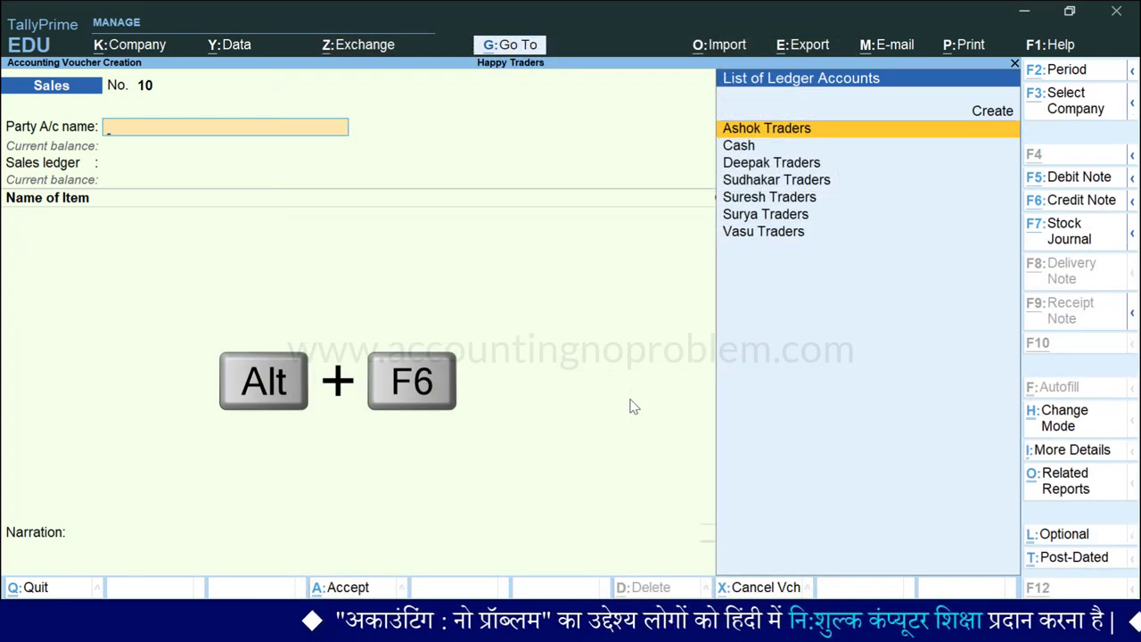
{"action": "key", "text": "alt+F6"}
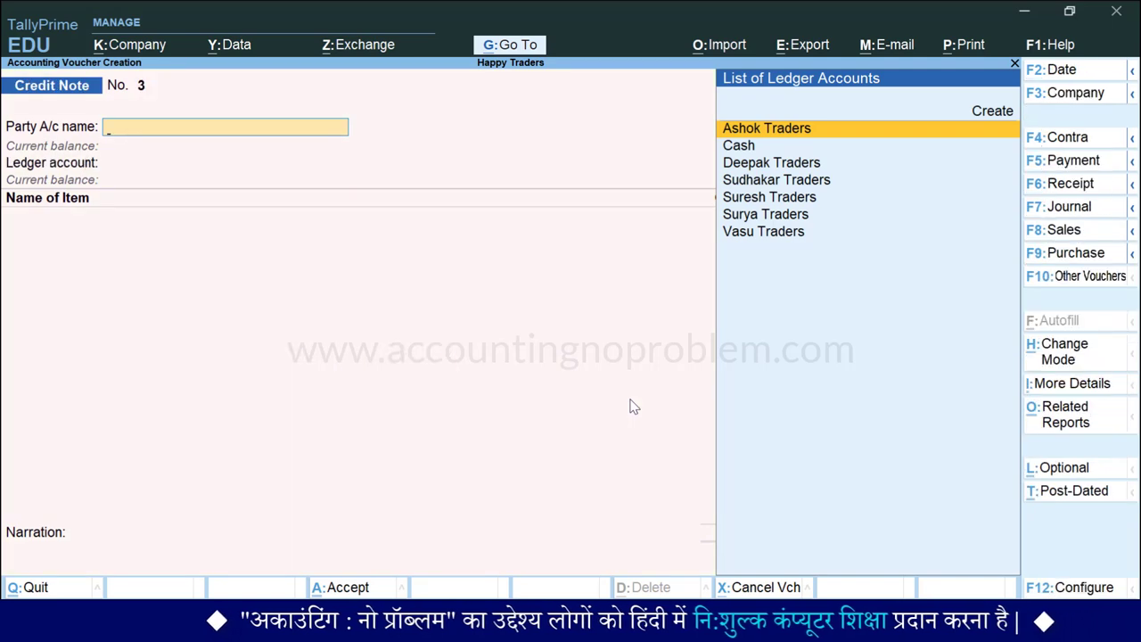
{"action": "key", "text": "F2"}
{"action": "type", "text": "1.10"}
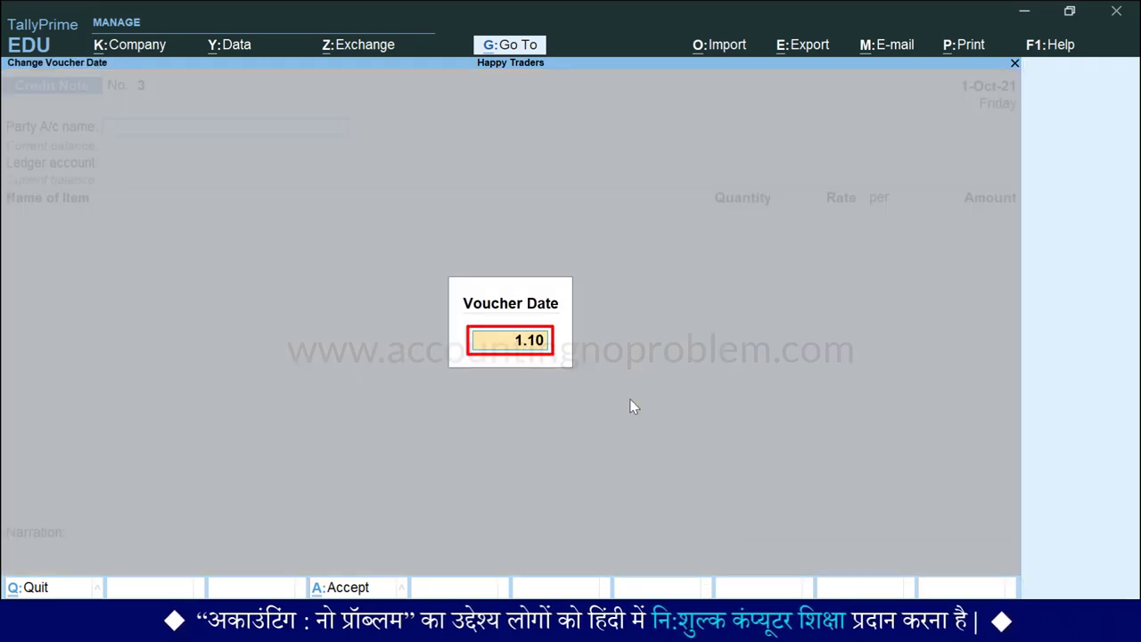
{"action": "key", "text": "Return"}
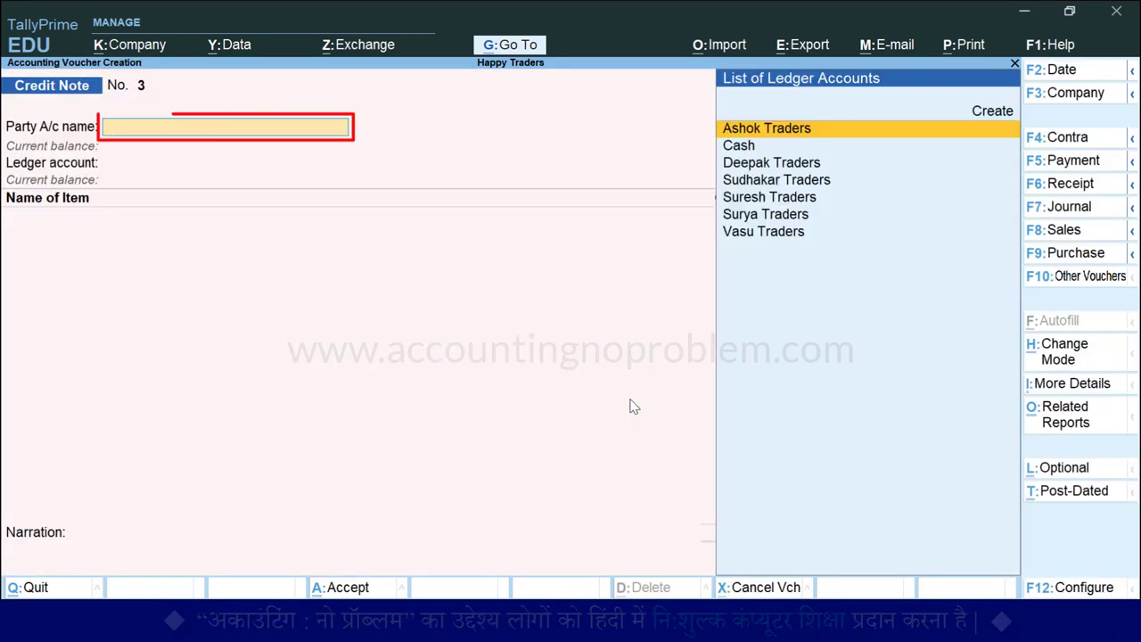
- Set Vasu Traders as the credit note's party and leave the tracking and dispatch details blank
{"action": "key", "text": "Down"}
{"action": "key", "text": "Down"}
{"action": "key", "text": "Down"}
{"action": "key", "text": "Down"}
{"action": "key", "text": "Down"}
{"action": "key", "text": "Down"}
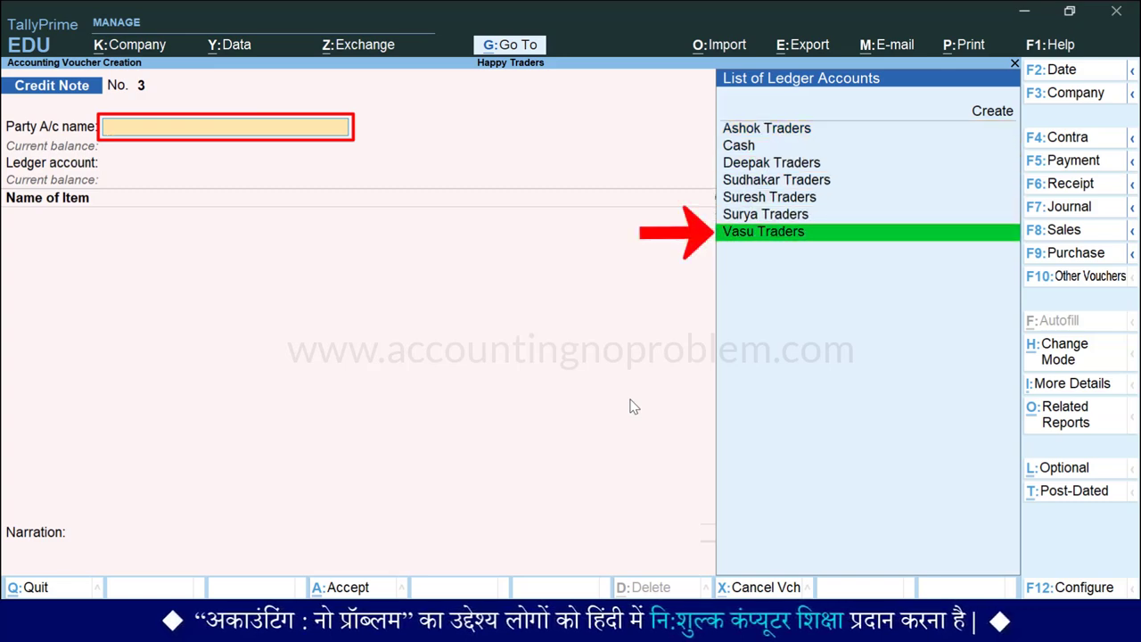
{"action": "key", "text": "Return"}
{"action": "key", "text": "Return"}
{"action": "key", "text": "Return"}
{"action": "key", "text": "Return"}
{"action": "key", "text": "Return"}
{"action": "key", "text": "Return"}
{"action": "key", "text": "Return"}
{"action": "key", "text": "Return"}
{"action": "key", "text": "Return"}
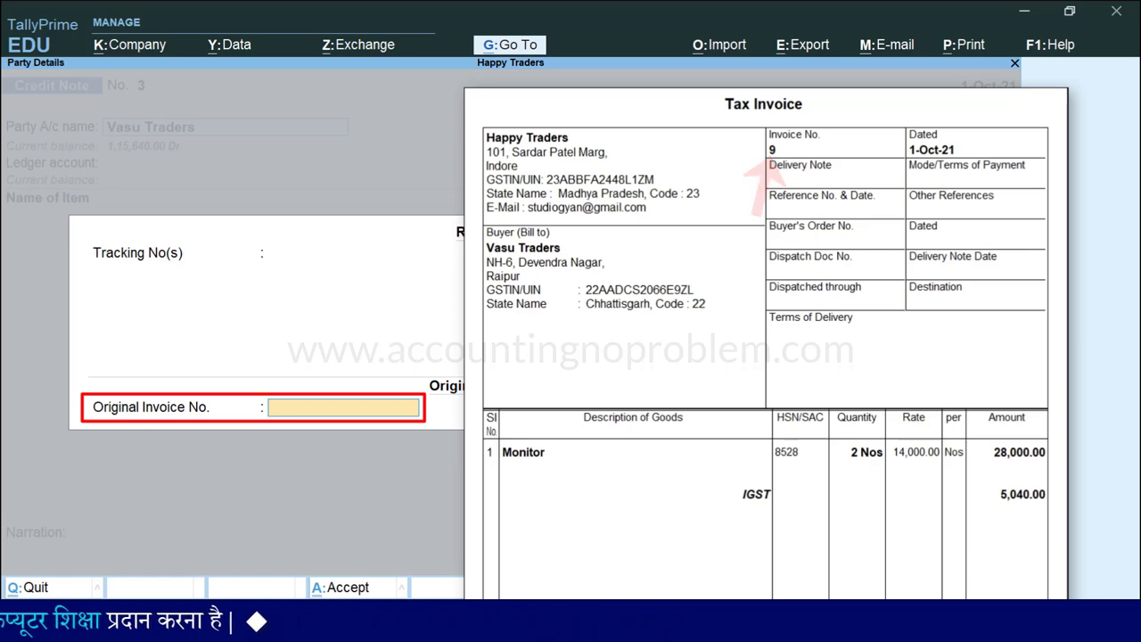
- Enter original invoice number 9 dated 1-Oct-21 and accept the default party details
{"action": "key", "text": "Return"}
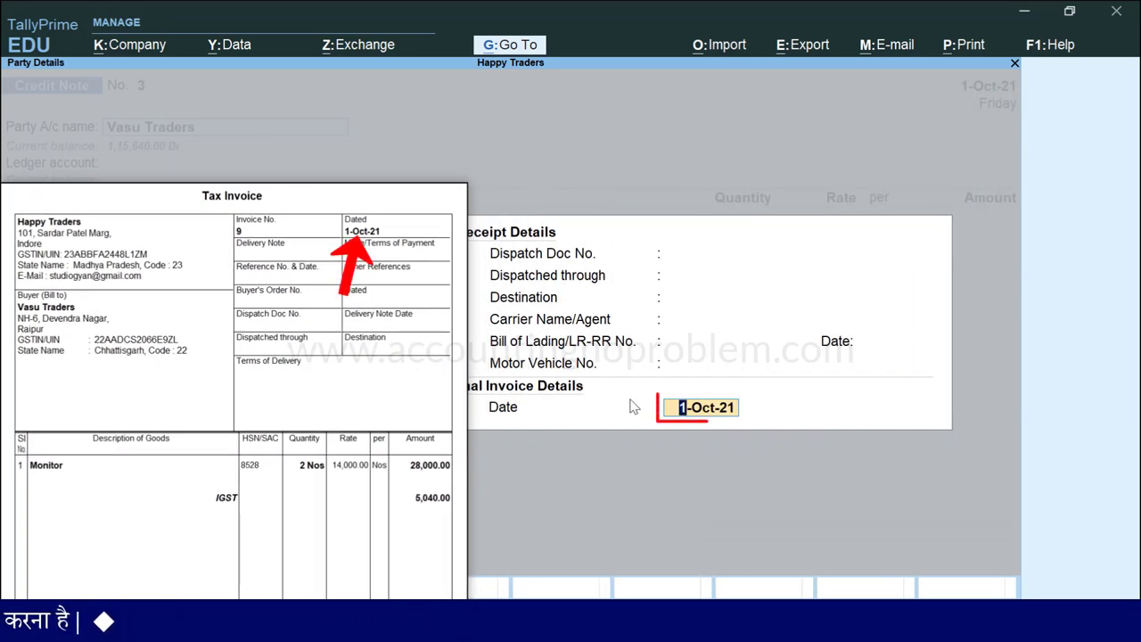
{"action": "type", "text": "1"}
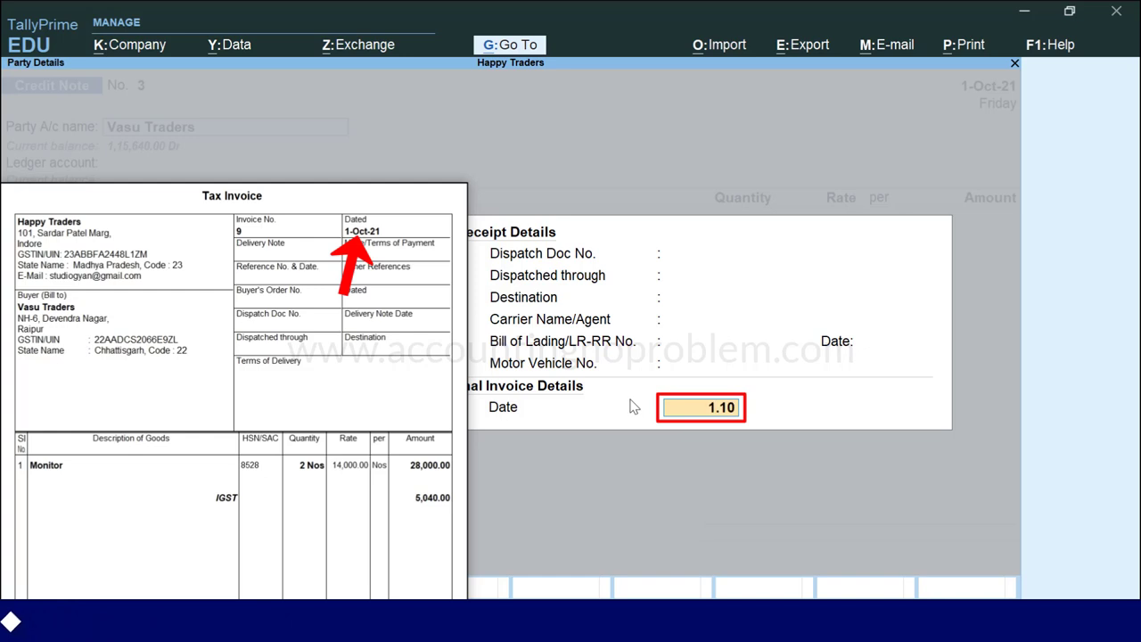
{"action": "type", "text": ".10"}
{"action": "key", "text": "Return"}
{"action": "key", "text": "Return"}
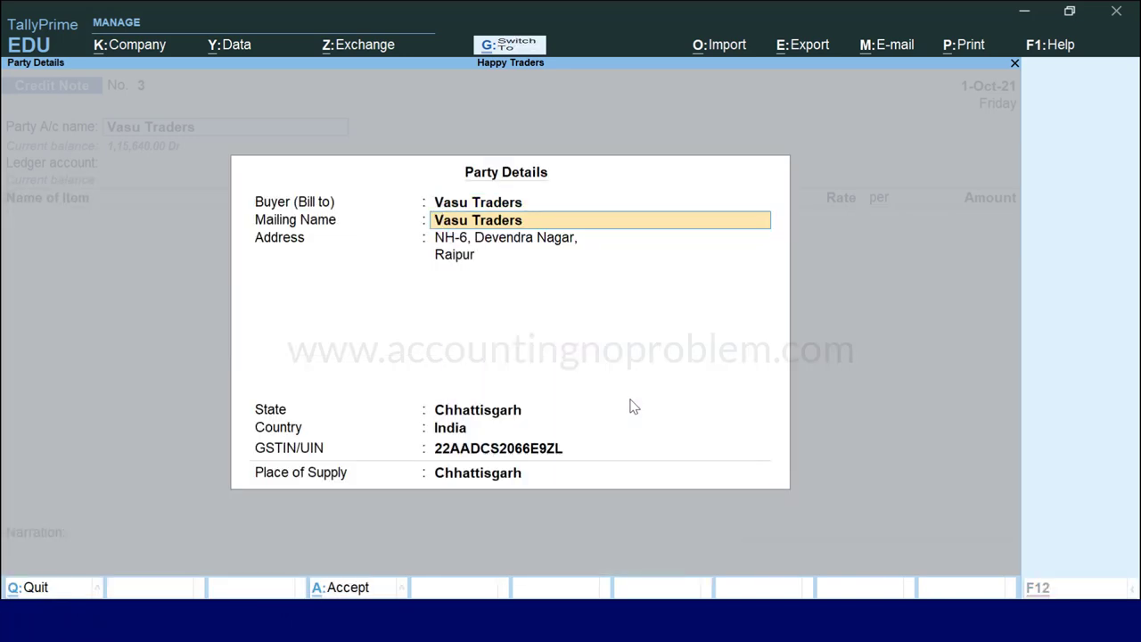
{"action": "key", "text": "ctrl+a"}
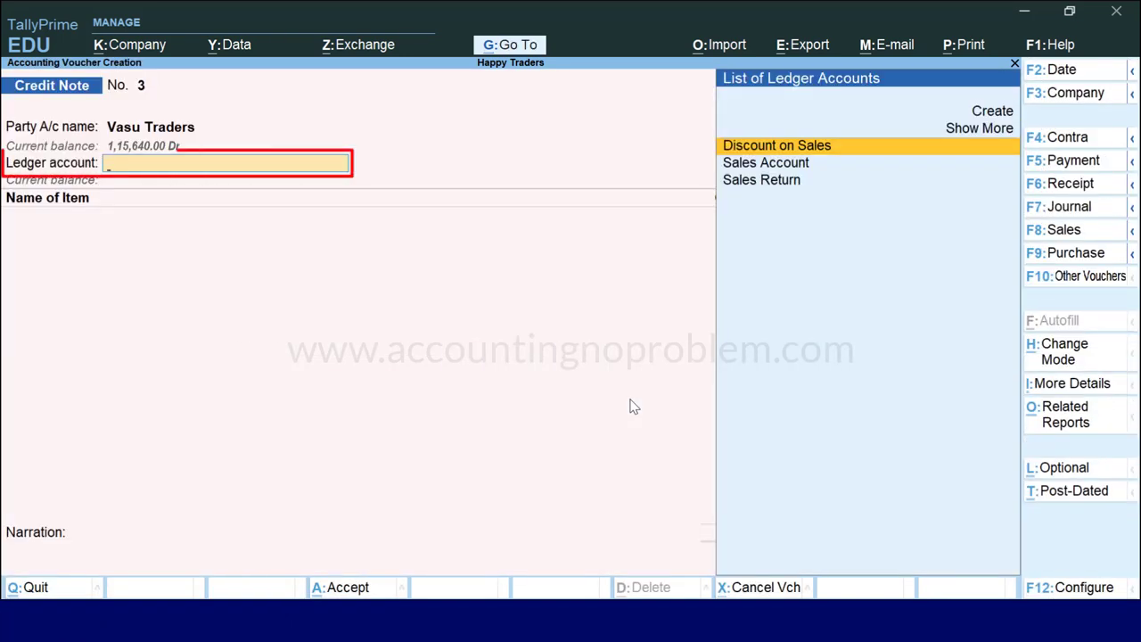
- Choose Sales Account as the credit note's ledger and add Monitor without quantity or rate for an amount of 2,000
{"action": "key", "text": "Down"}
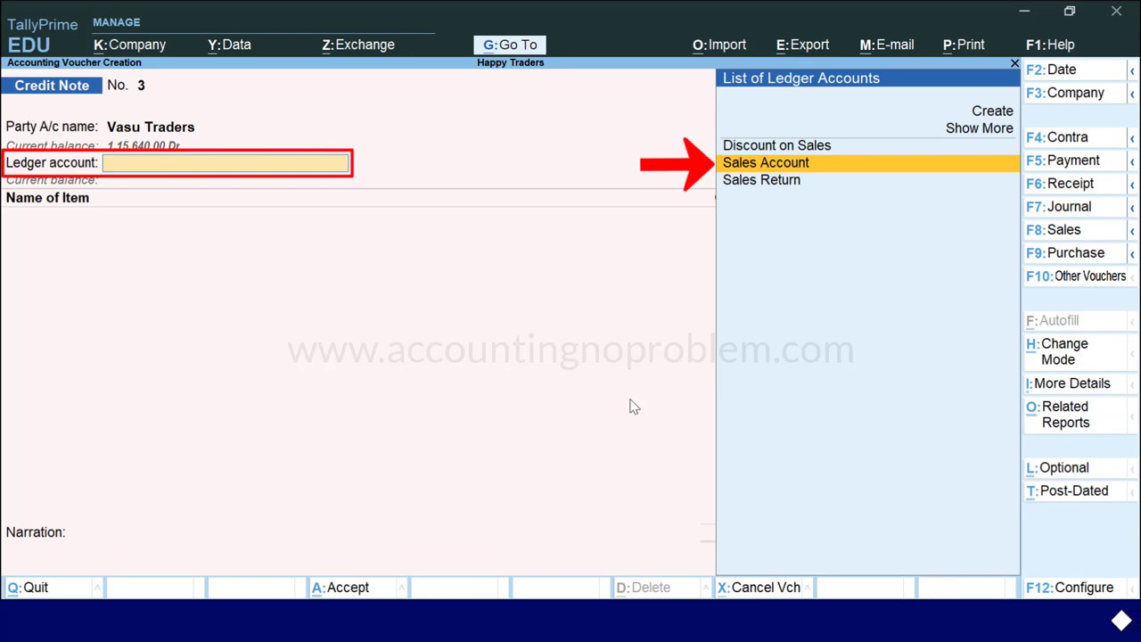
{"action": "key", "text": "Return"}
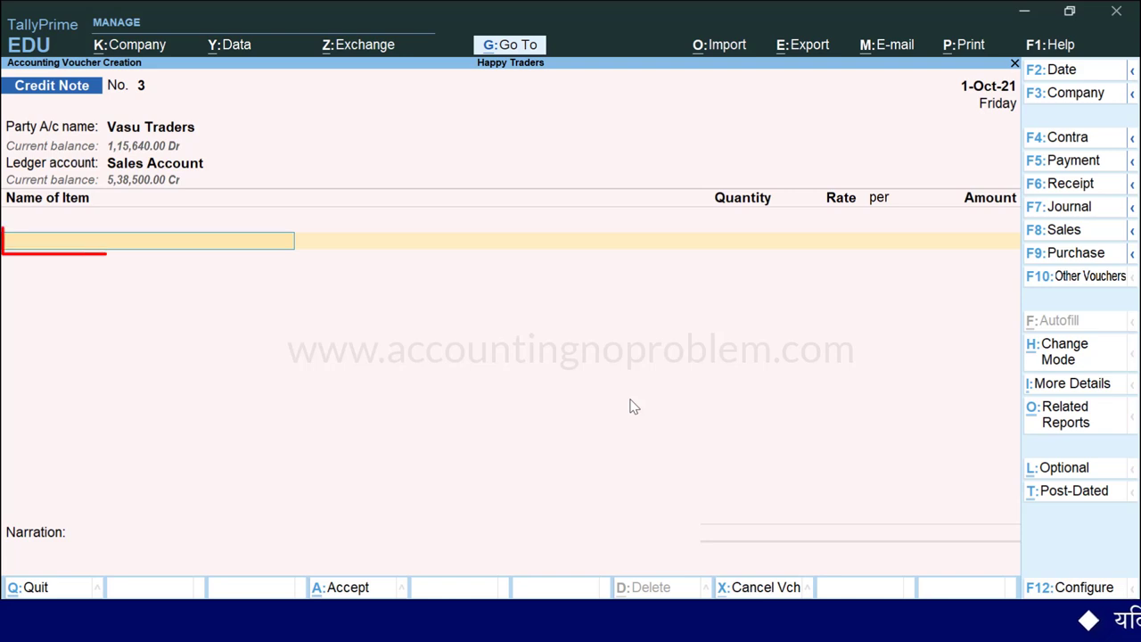
{"action": "type", "text": "M"}
{"action": "key", "text": "Return"}
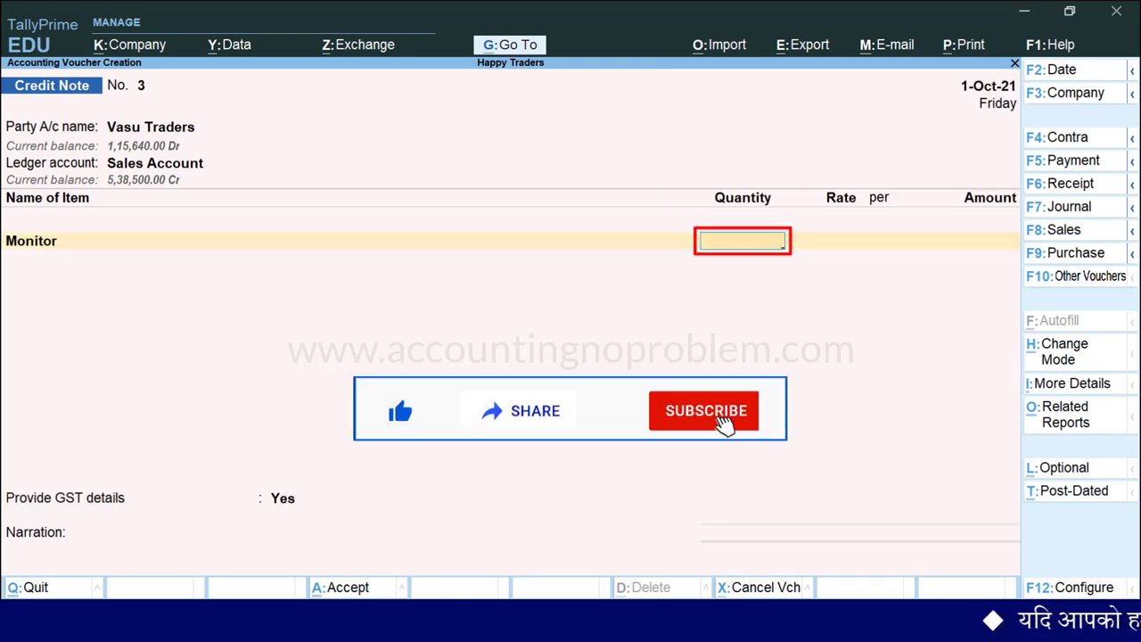
{"action": "key", "text": "Return"}
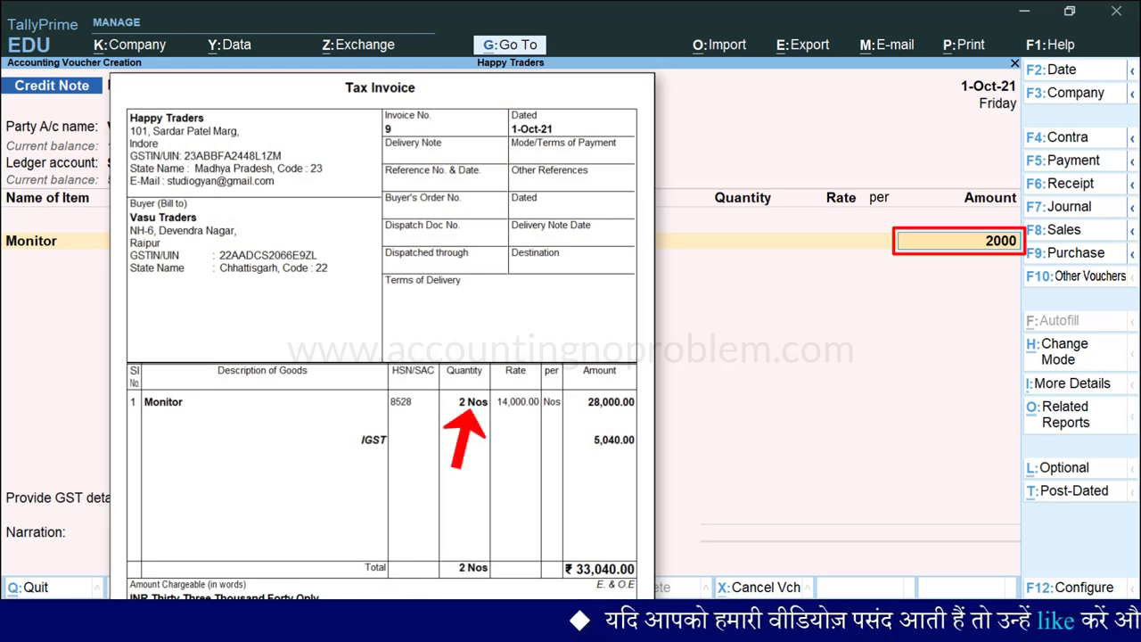
{"action": "key", "text": "Return"}
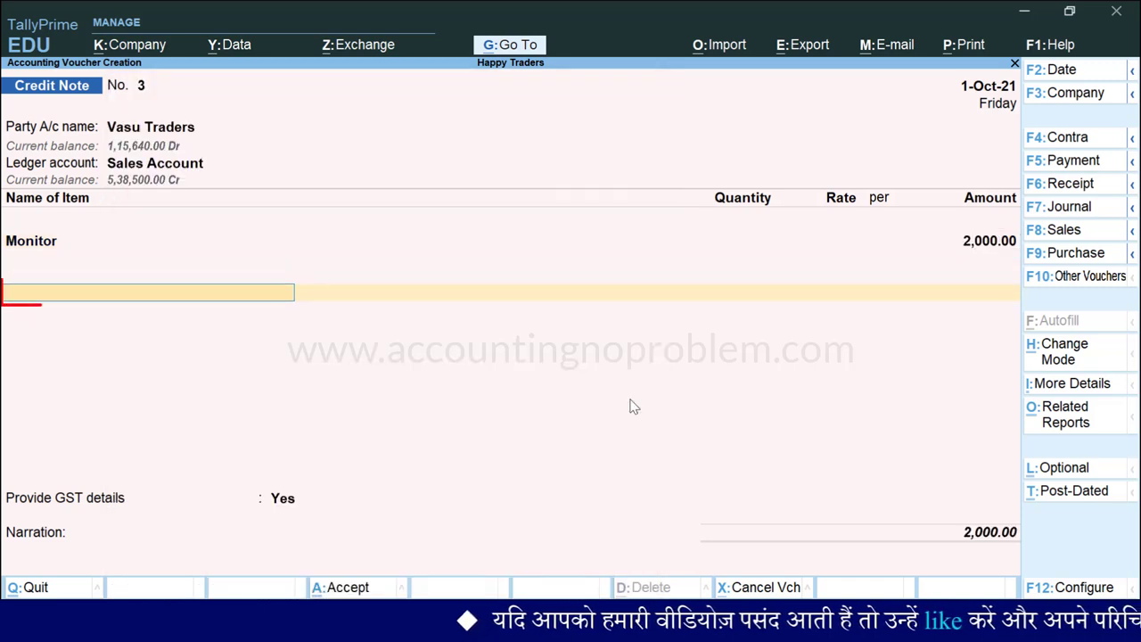
- Add the IGST ledger with its calculated amount to the credit note and end the ledger entries
{"action": "key", "text": "Return"}
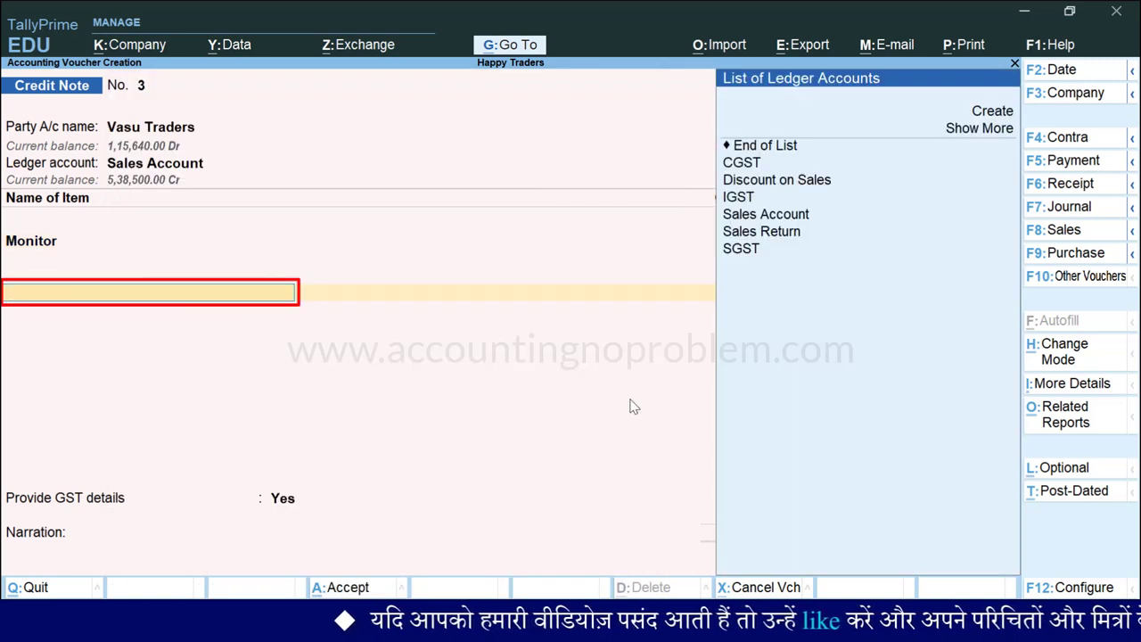
{"action": "key", "text": "Down"}
{"action": "key", "text": "Down"}
{"action": "key", "text": "Down"}
{"action": "key", "text": "Down"}
{"action": "key", "text": "Down"}
{"action": "key", "text": "Return"}
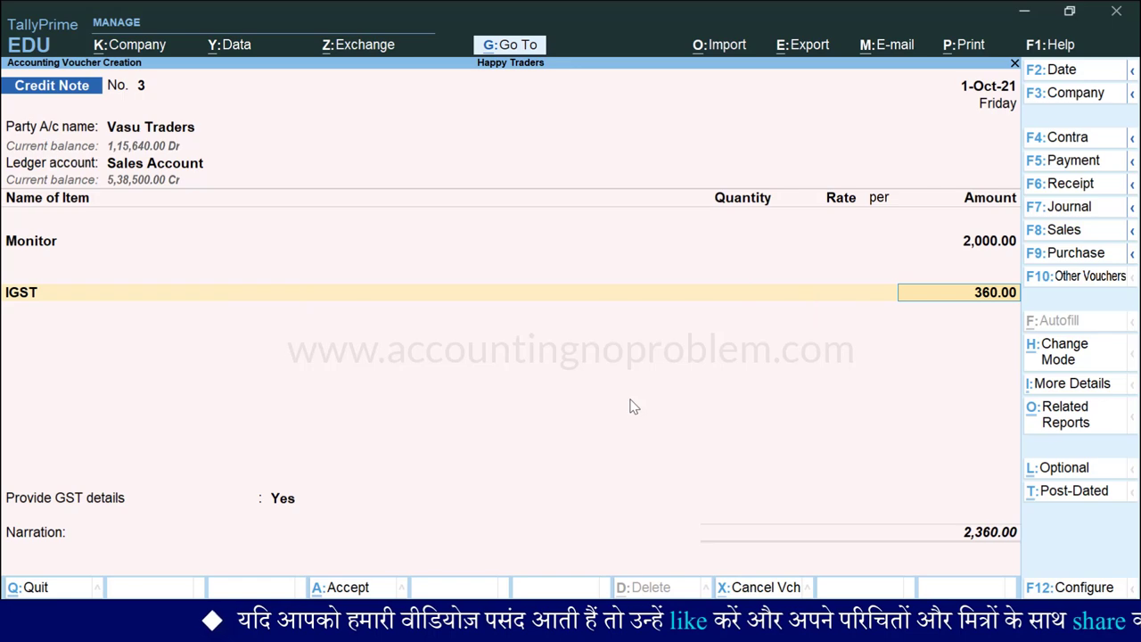
{"action": "key", "text": "Return"}
{"action": "key", "text": "Return"}
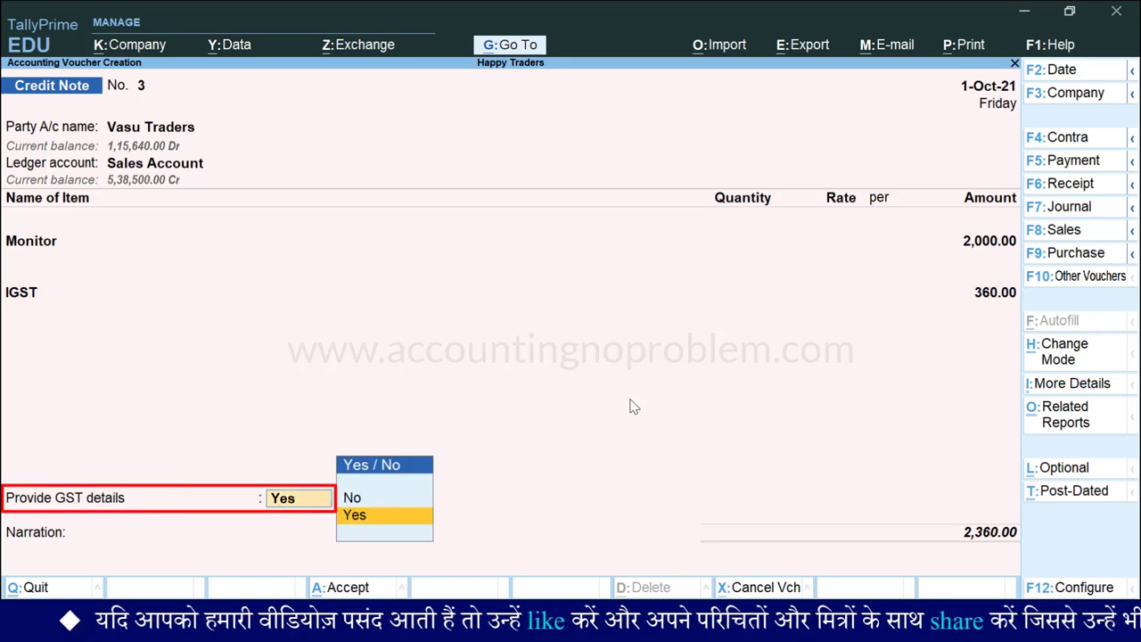
- Provide GST details with 04-Correction in Invoice as the reason, leaving the buyer's debit note number and date blank
{"action": "key", "text": "Return"}
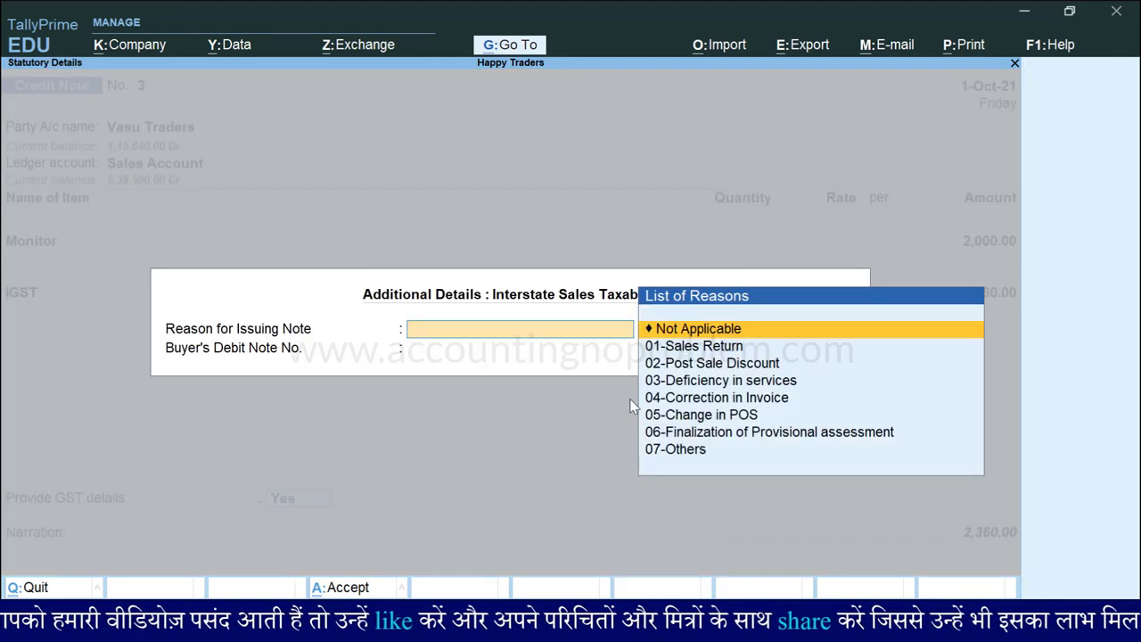
{"action": "key", "text": "Down"}
{"action": "key", "text": "Down"}
{"action": "key", "text": "Down"}
{"action": "key", "text": "Down"}
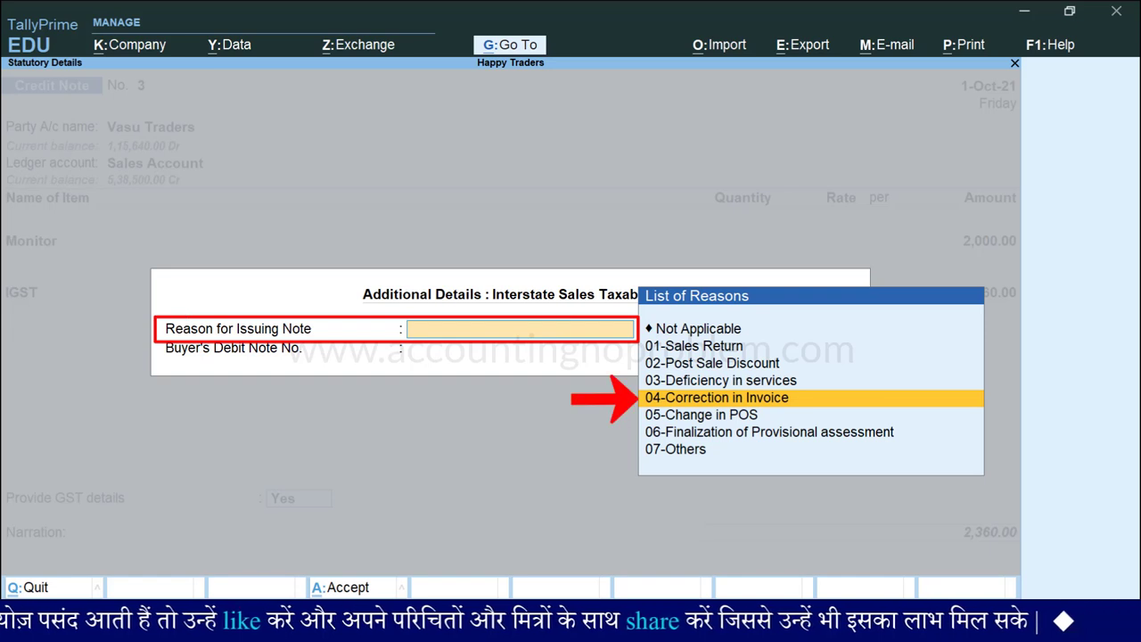
{"action": "key", "text": "Return"}
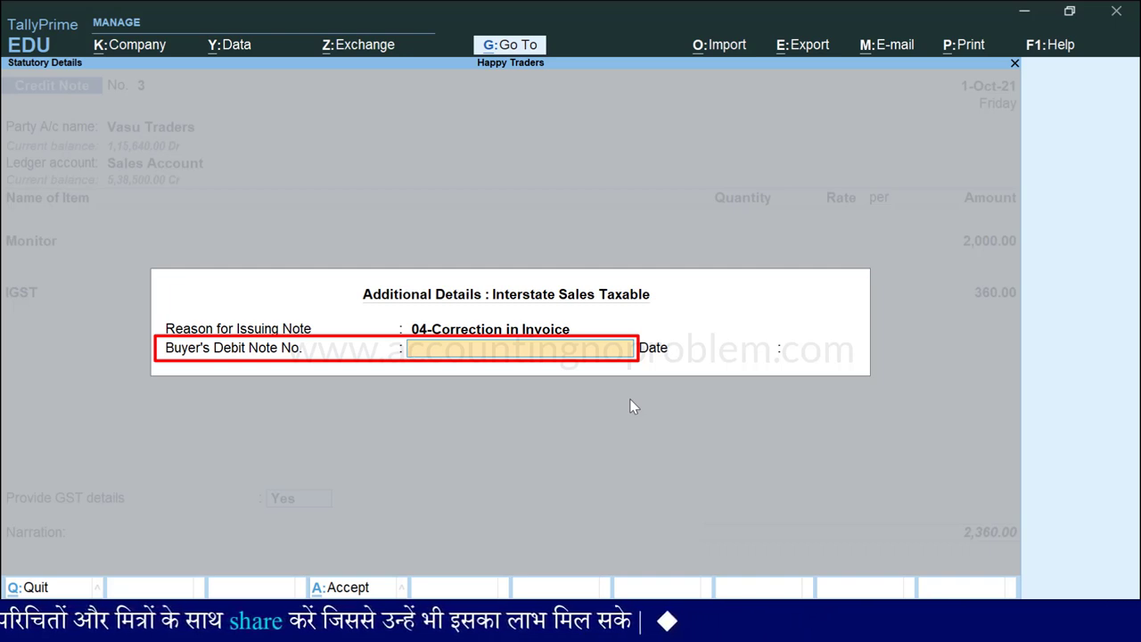
{"action": "key", "text": "Return"}
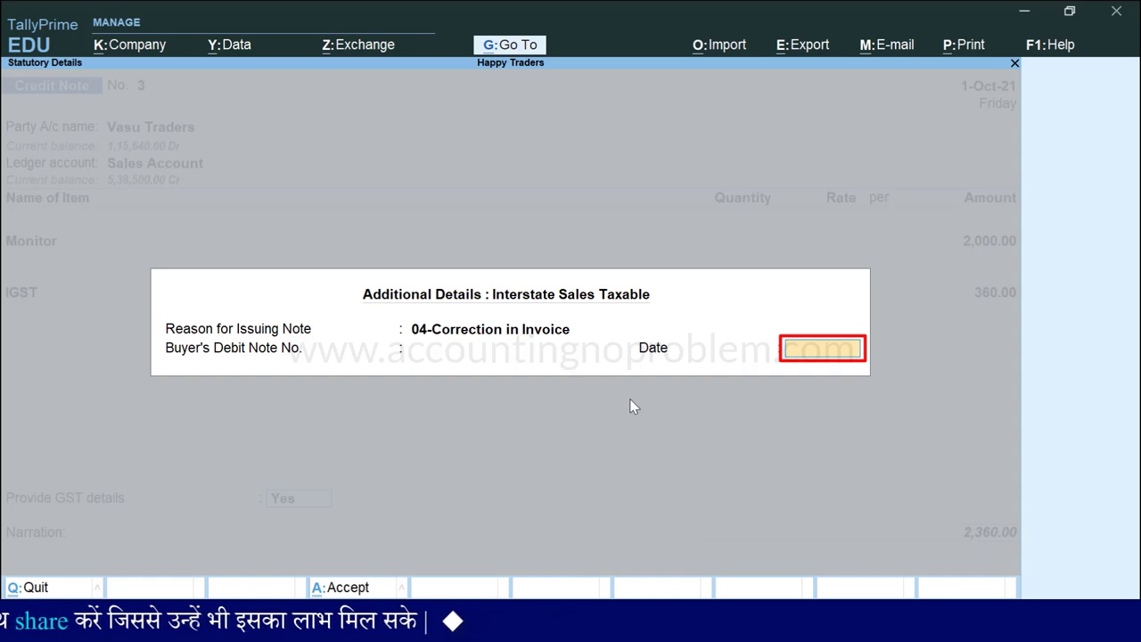
{"action": "key", "text": "Return"}
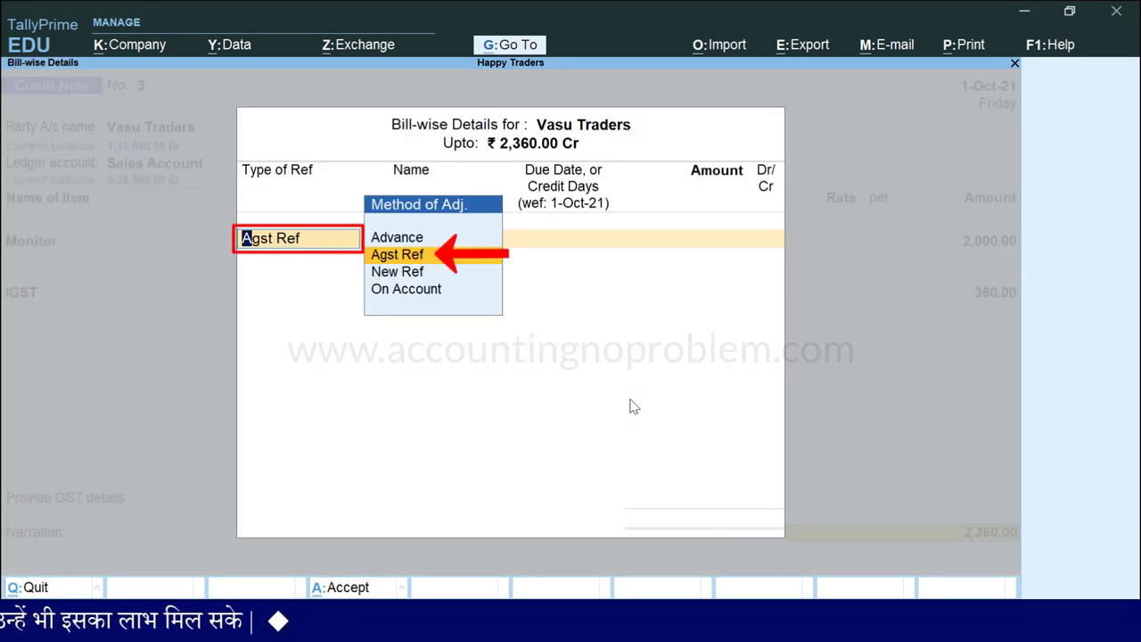
- Adjust the credit note against pending bill 9, and save it with the narration "Being amount decreased because of incorrect invoice."
{"action": "key", "text": "Return"}
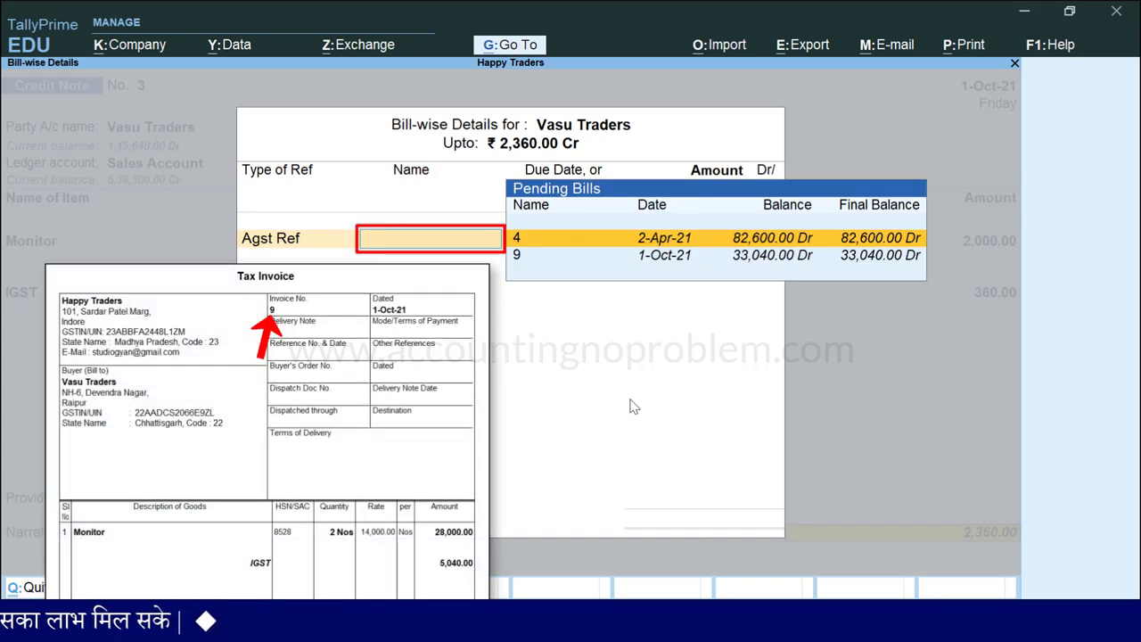
{"action": "key", "text": "Down"}
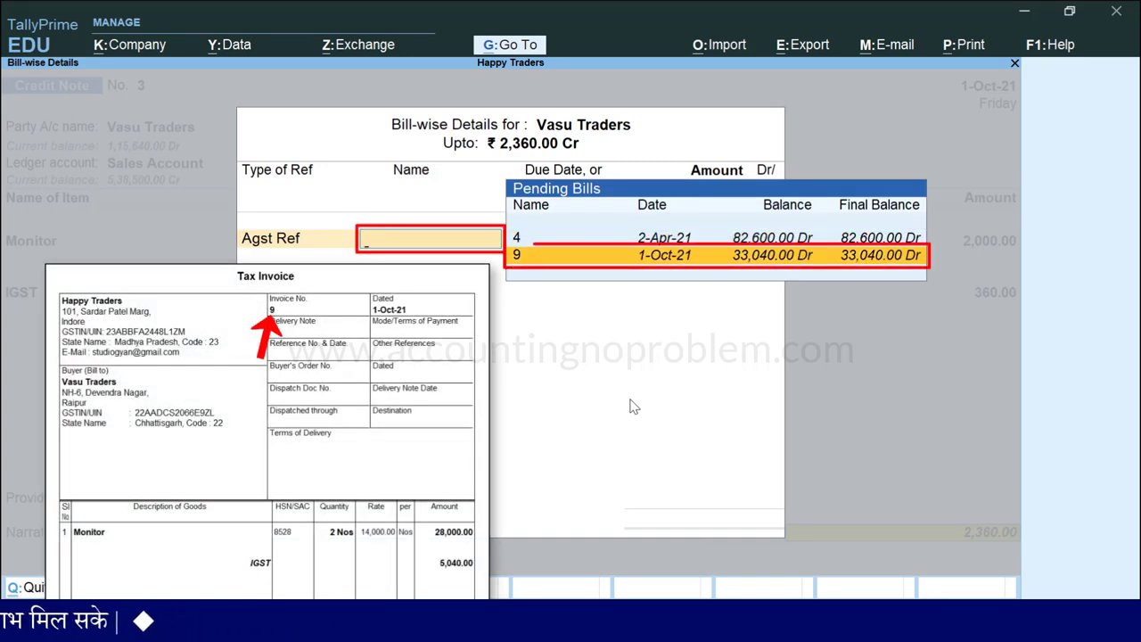
{"action": "key", "text": "Return"}
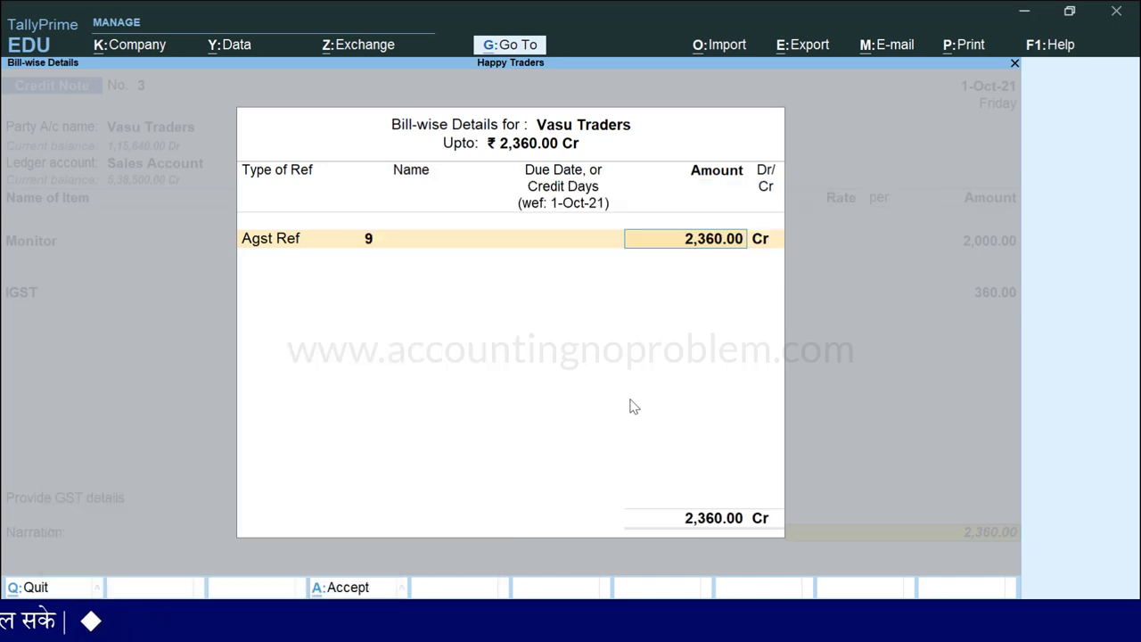
{"action": "key", "text": "Return"}
{"action": "key", "text": "Return"}
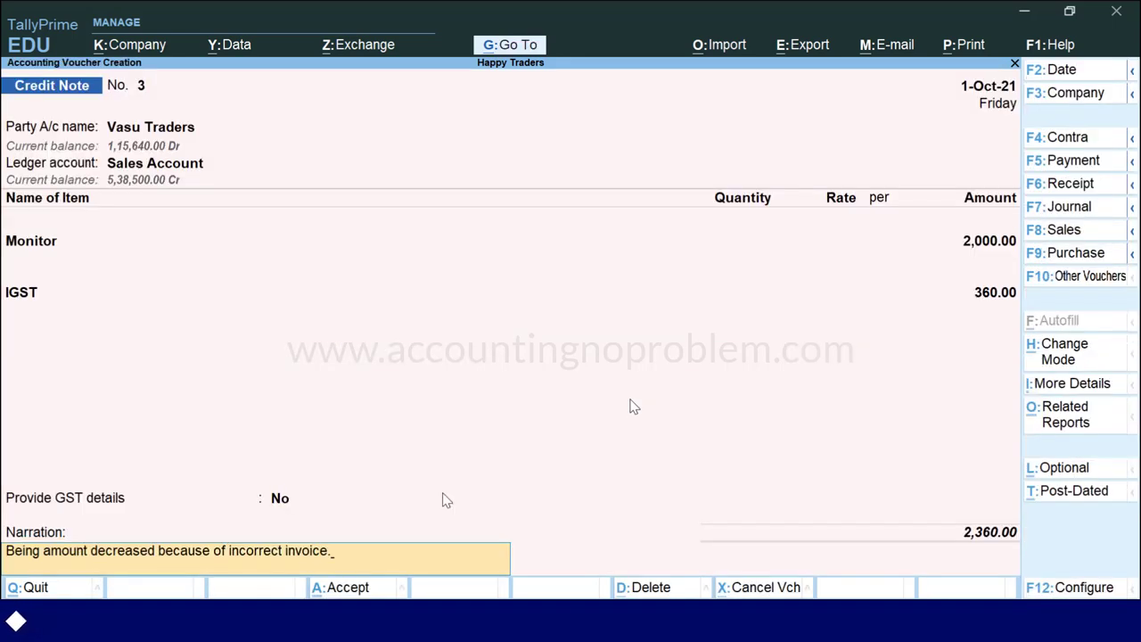
{"action": "key", "text": "Return"}
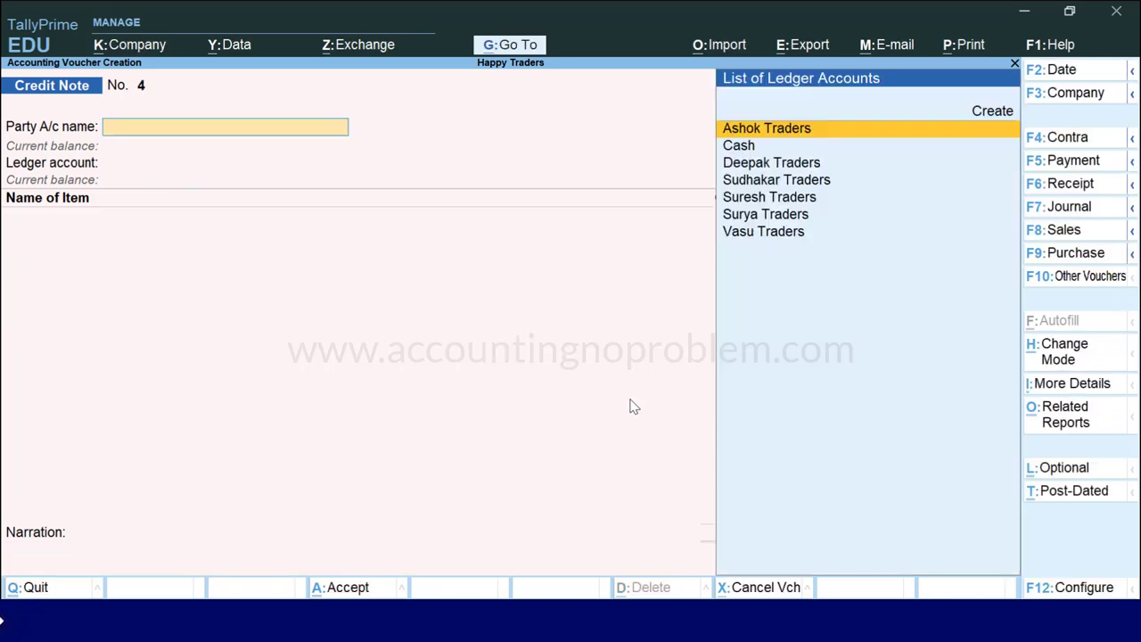
- Open the GSTR-1 report for the period 1-Oct-21 to 31-Oct-21
{"action": "key", "text": "alt+g"}
{"action": "type", "text": "Gstr1"}
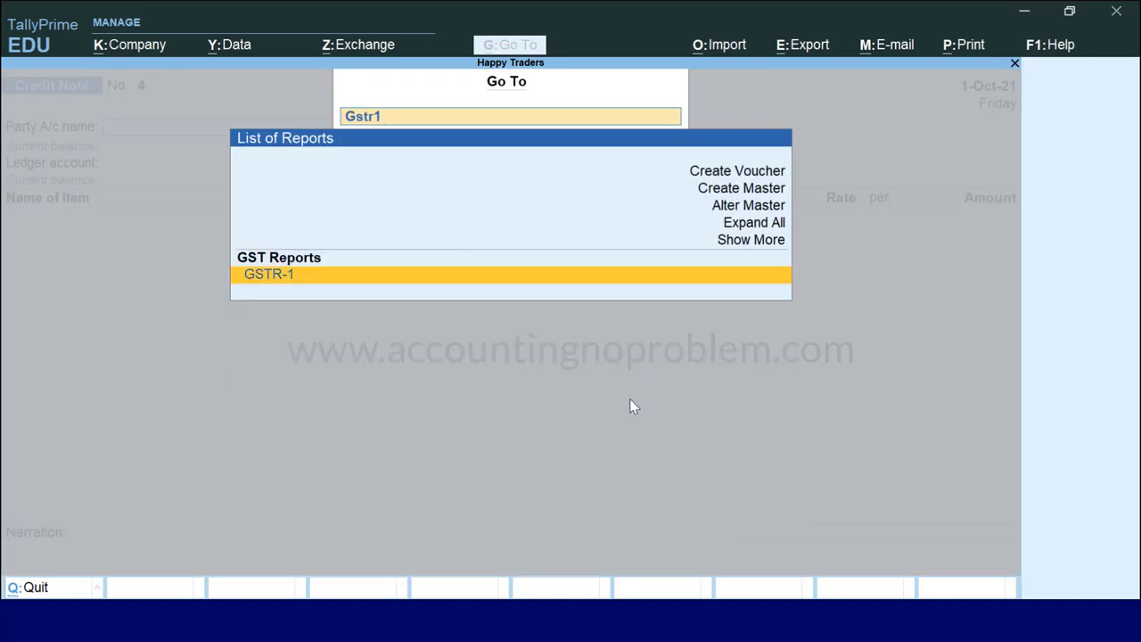
{"action": "key", "text": "Return"}
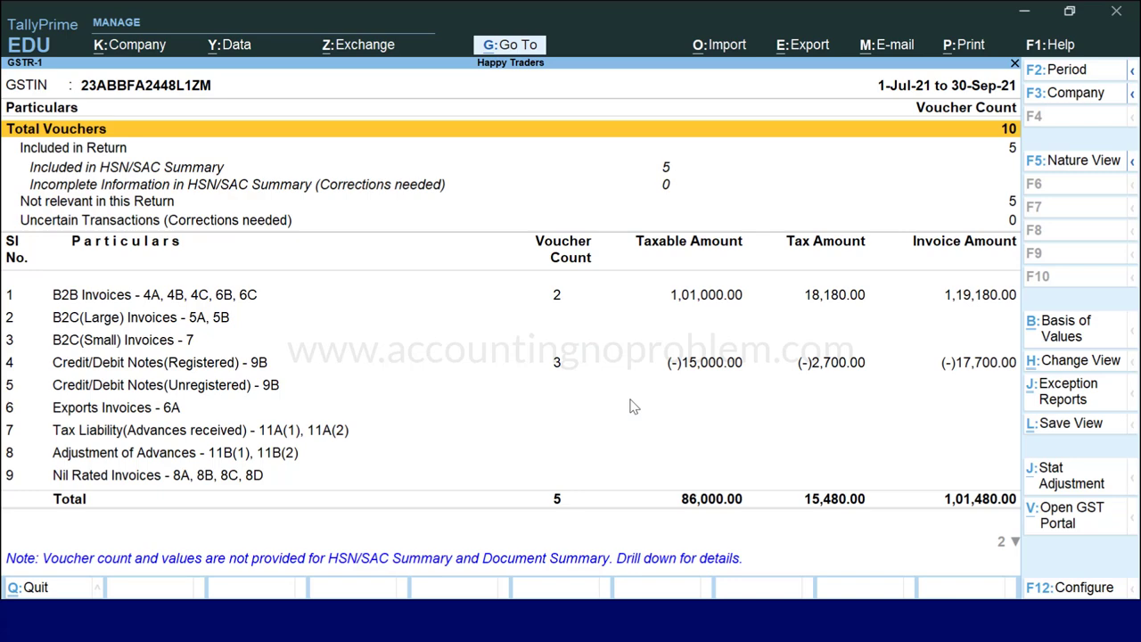
{"action": "key", "text": "F2"}
{"action": "type", "text": "1-10"}
{"action": "key", "text": "Return"}
{"action": "type", "text": "31-10"}
{"action": "key", "text": "Return"}
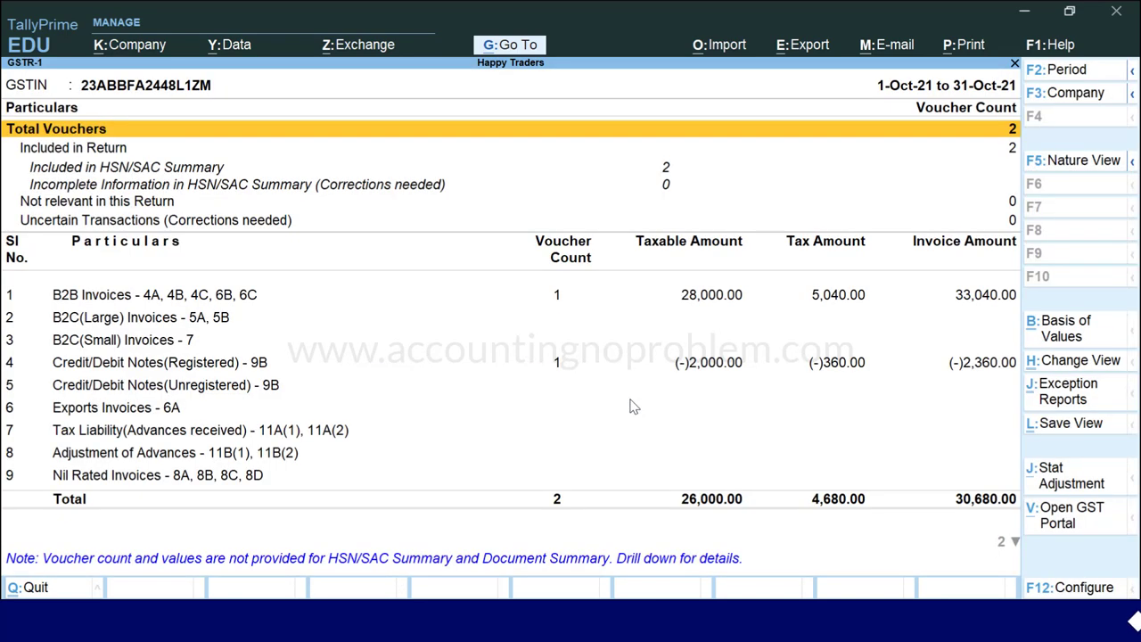
- Examine Vasu Traders' credit note under Credit/Debit Notes(Registered) - 9B, and return to voucher entry
{"action": "key", "text": "Down"}
{"action": "key", "text": "Down"}
{"action": "key", "text": "Down"}
{"action": "key", "text": "Down"}
{"action": "key", "text": "Down"}
{"action": "key", "text": "Down"}
{"action": "key", "text": "Down"}
{"action": "key", "text": "Down"}
{"action": "key", "text": "Down"}
{"action": "key", "text": "Return"}
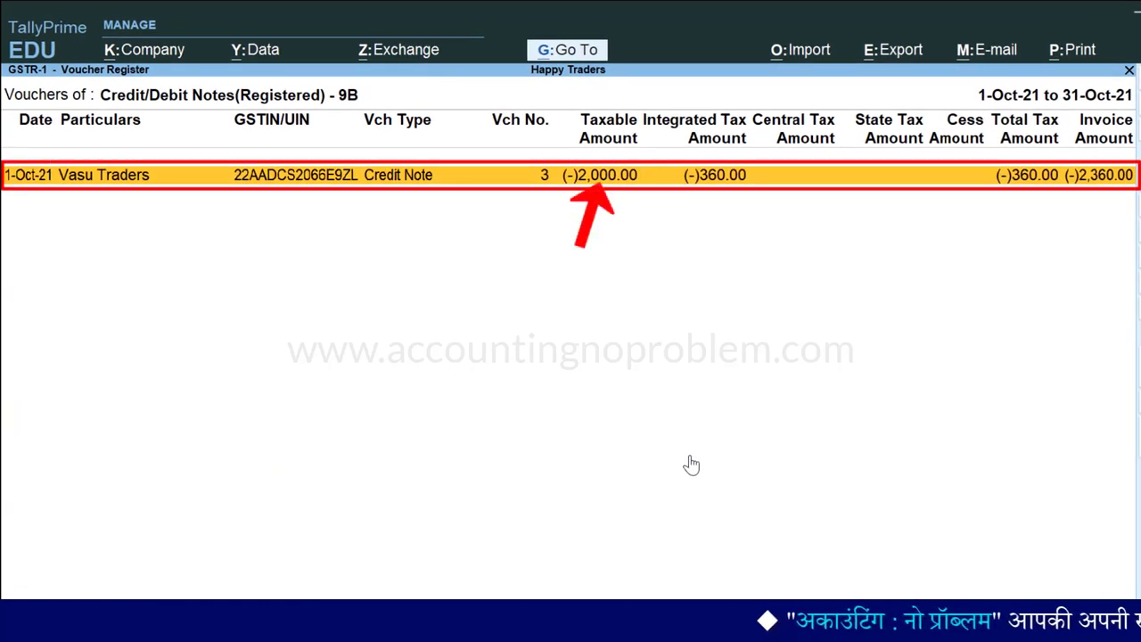
{"action": "key", "text": "Escape"}
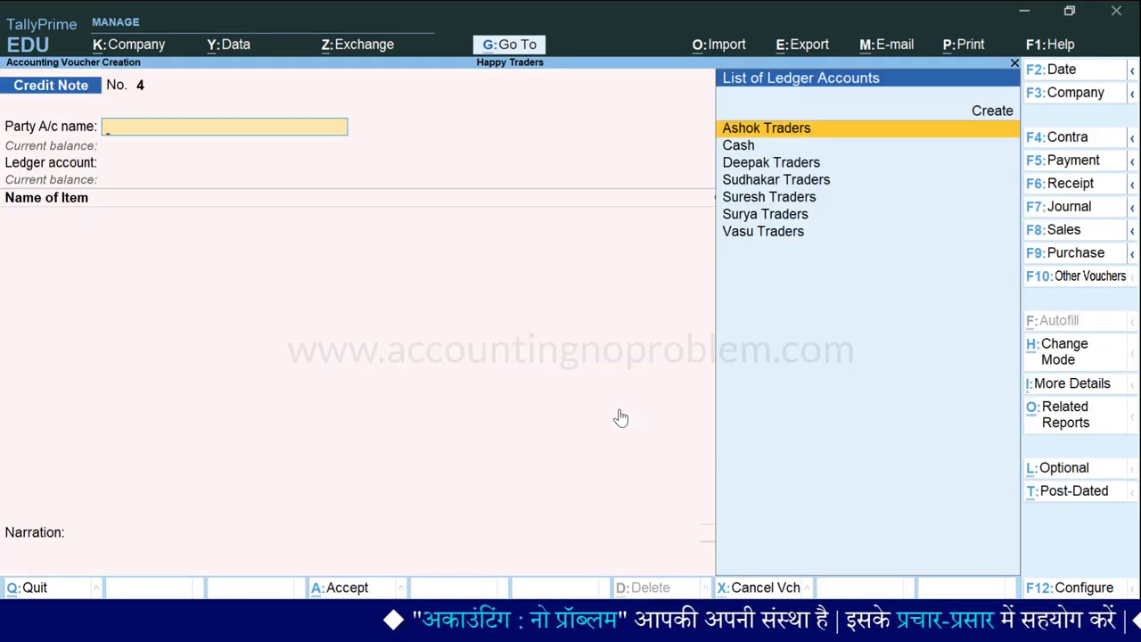
- Open the Stock Summary and examine the Vasu Traders credit note among Monitor's October stock vouchers
{"action": "key", "text": "alt+g"}
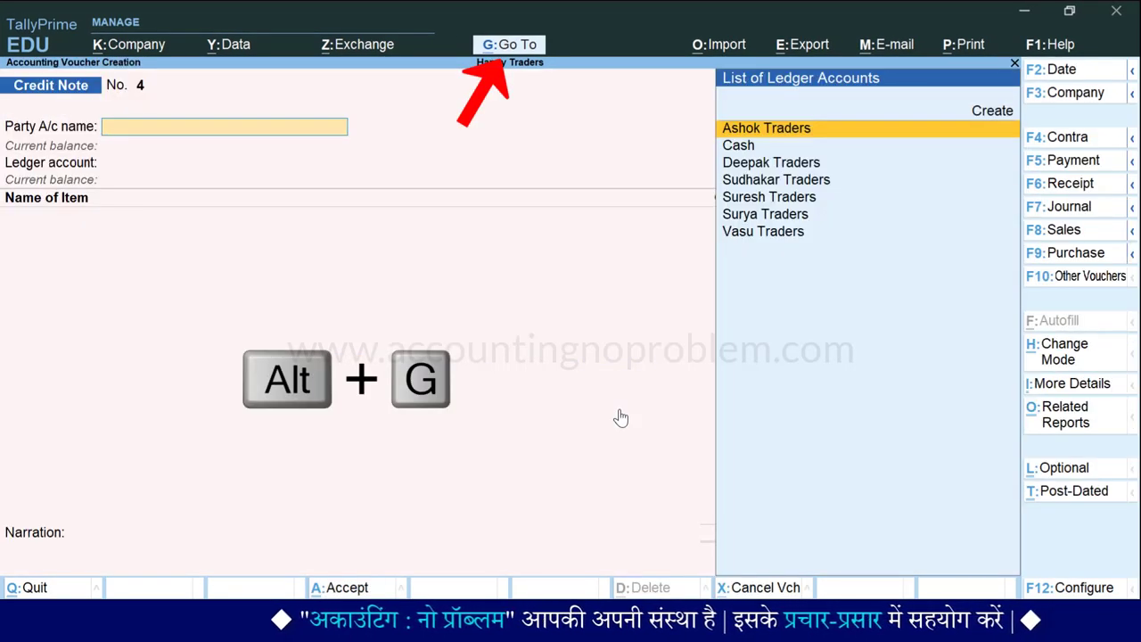
{"action": "key", "text": "Down"}
{"action": "key", "text": "Down"}
{"action": "key", "text": "Down"}
{"action": "key", "text": "Down"}
{"action": "key", "text": "Down"}
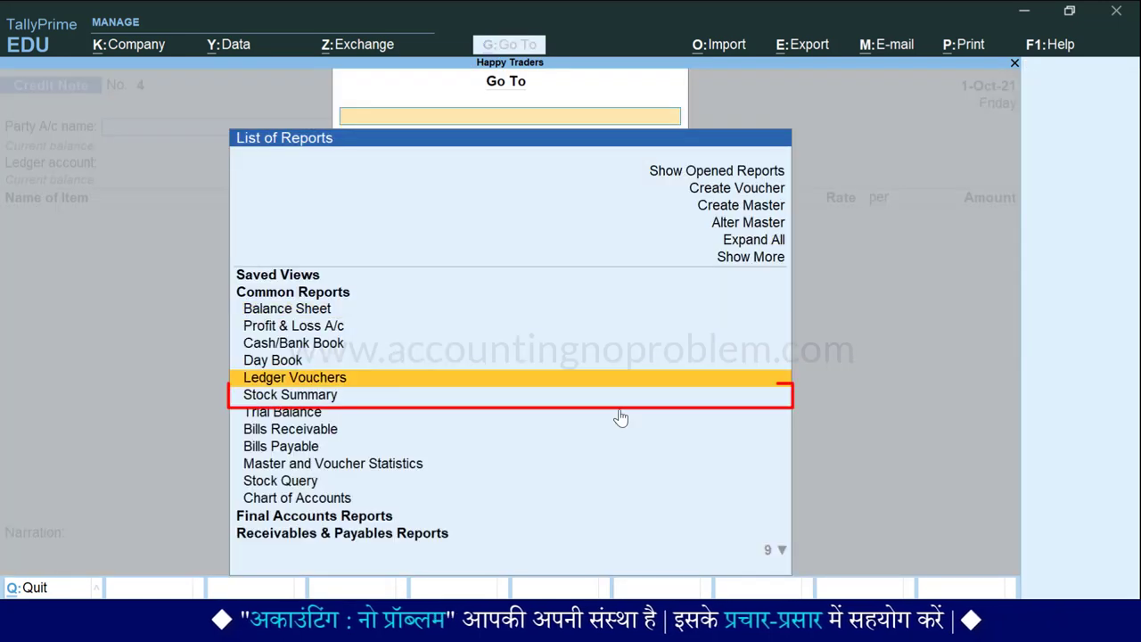
{"action": "key", "text": "Return"}
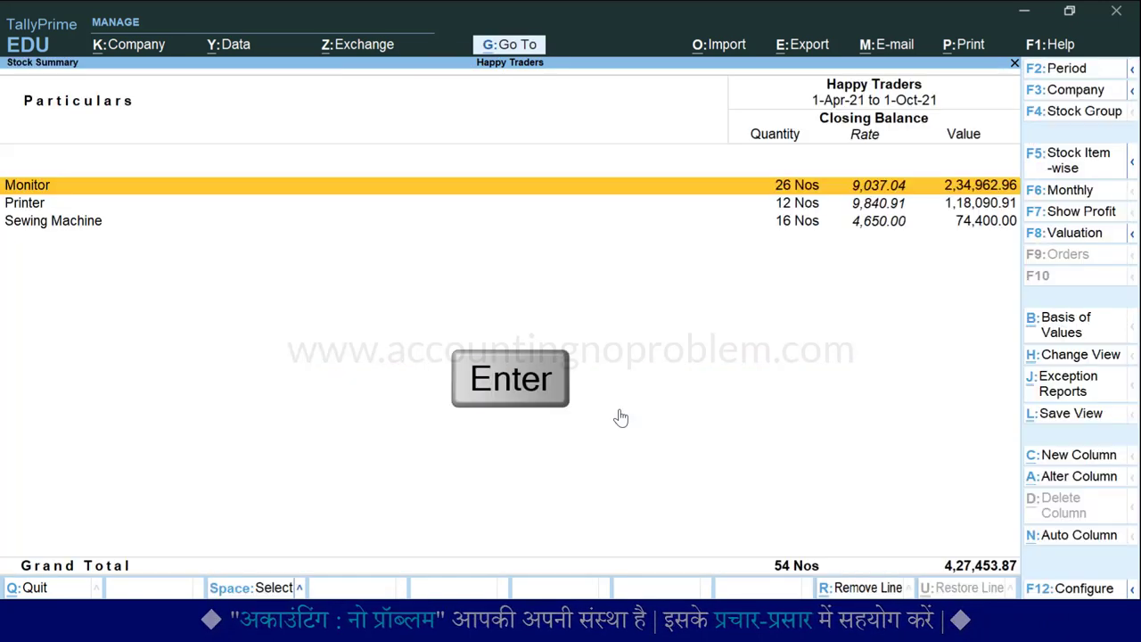
{"action": "key", "text": "Return"}
{"action": "key", "text": "Return"}
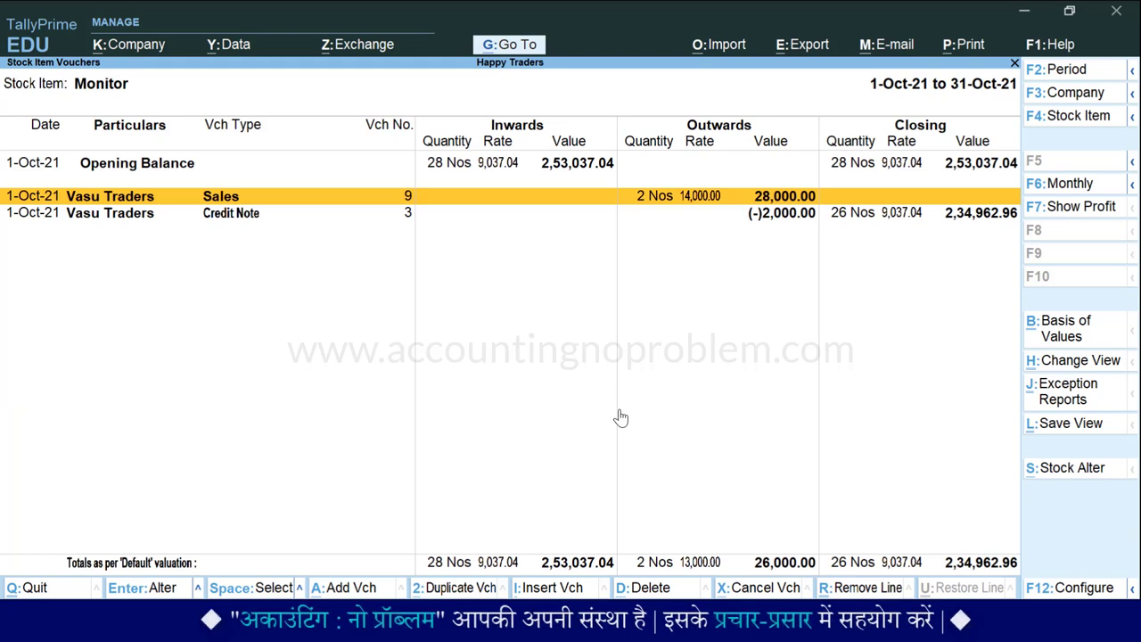
{"action": "key", "text": "Down"}
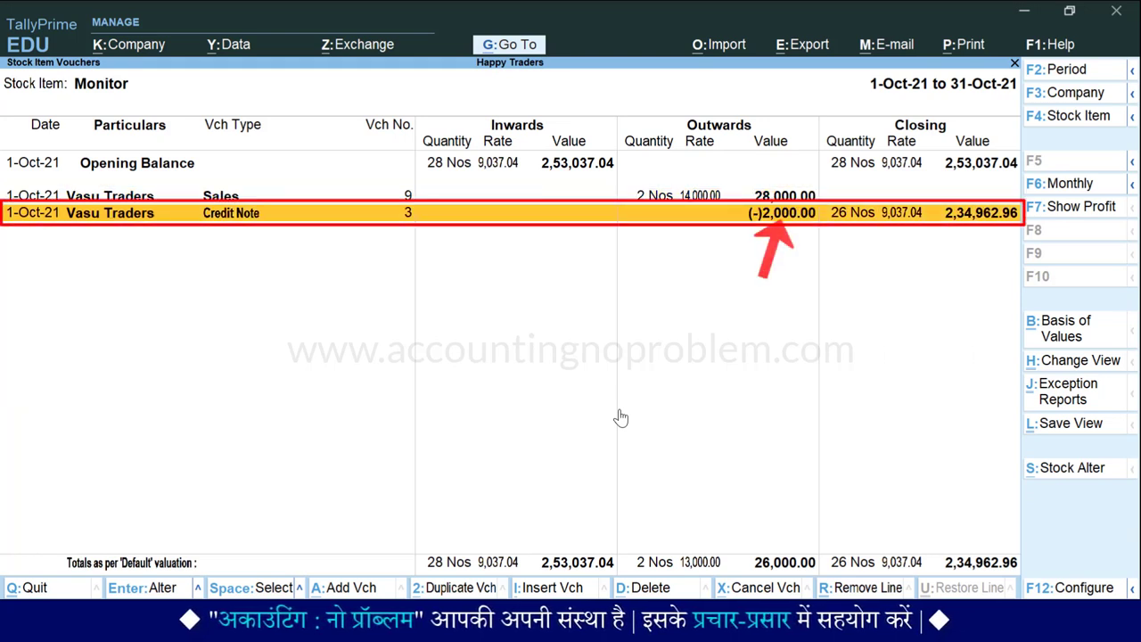